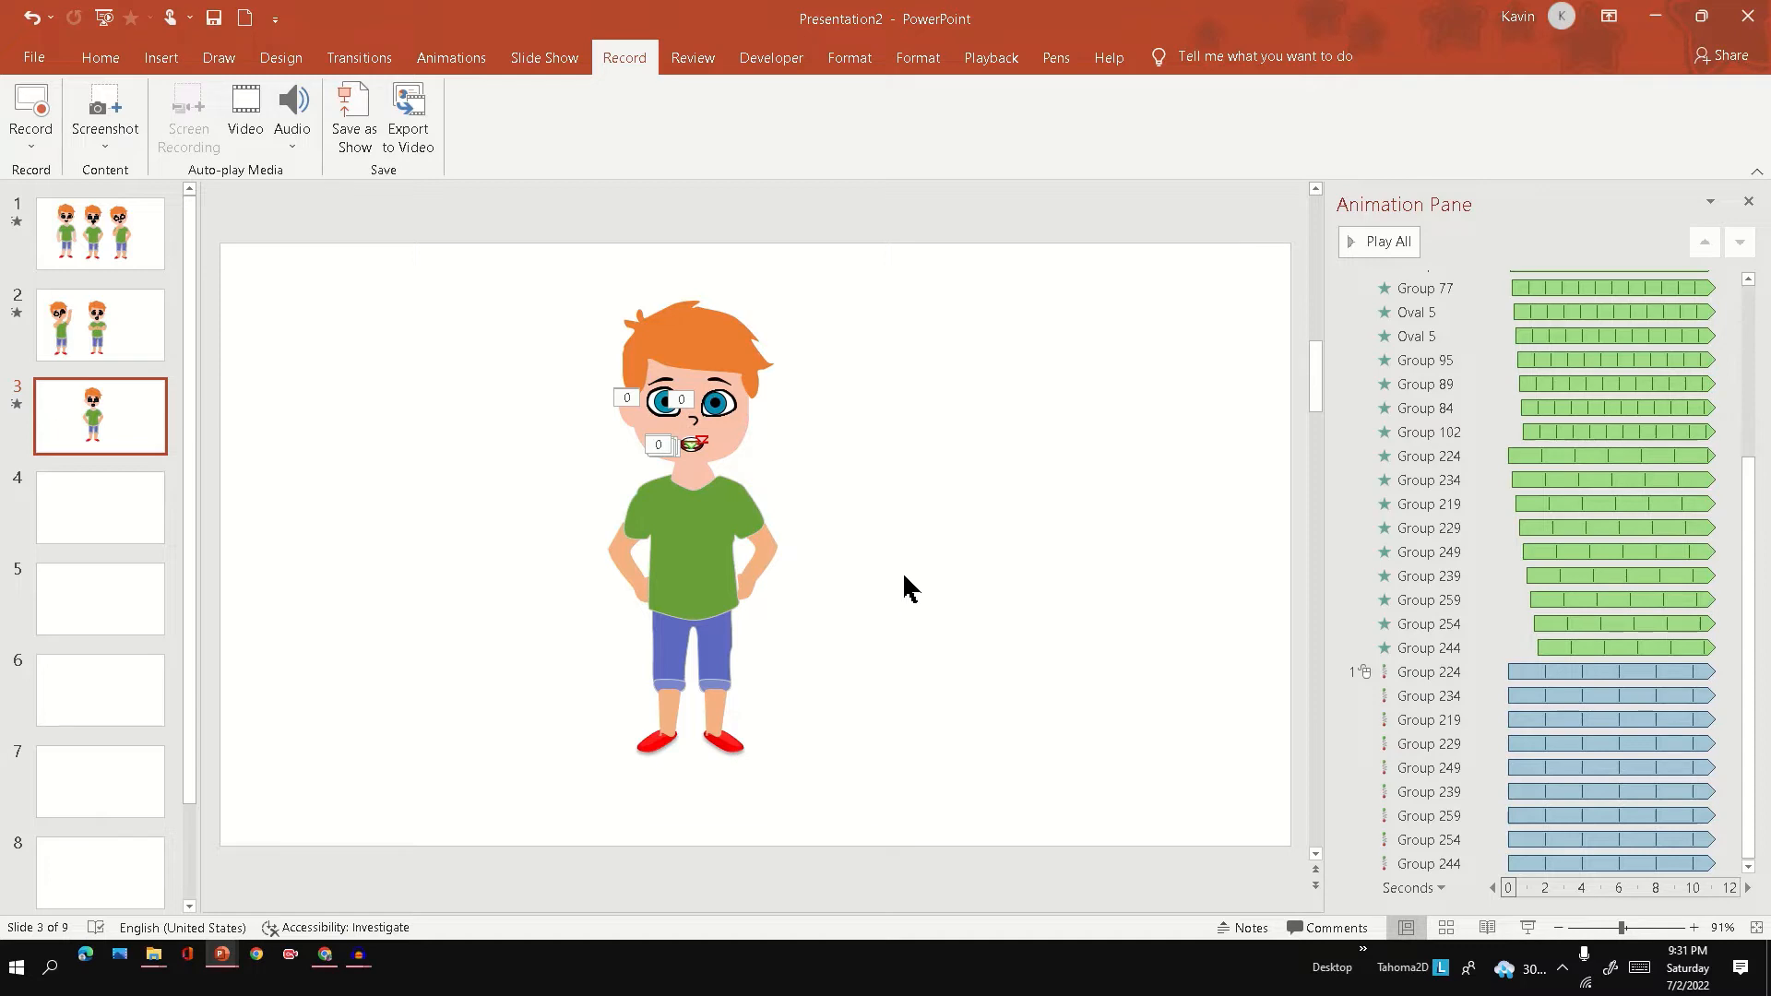
# Remove all animations from the boy's eye shapes on slide 3 and preview the slide in the slide show.
pyautogui.moveTo(826, 377); pyautogui.dragTo(583, 425)
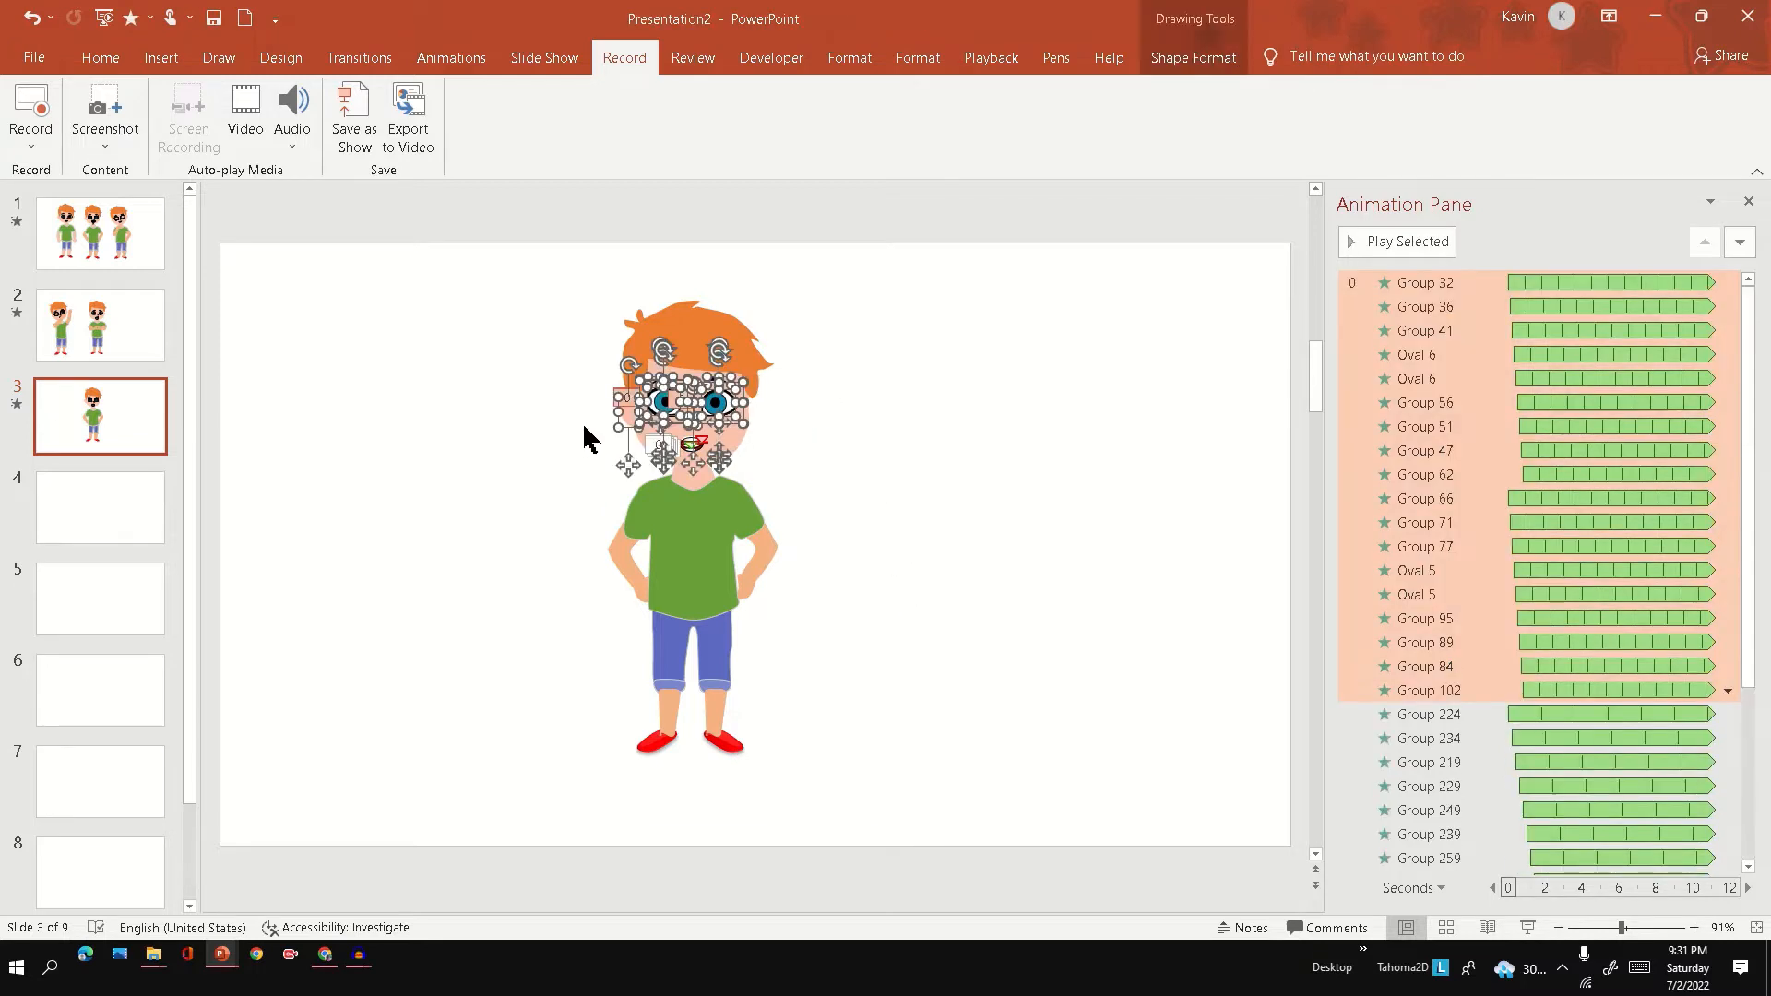
pyautogui.rightClick(1470, 441)
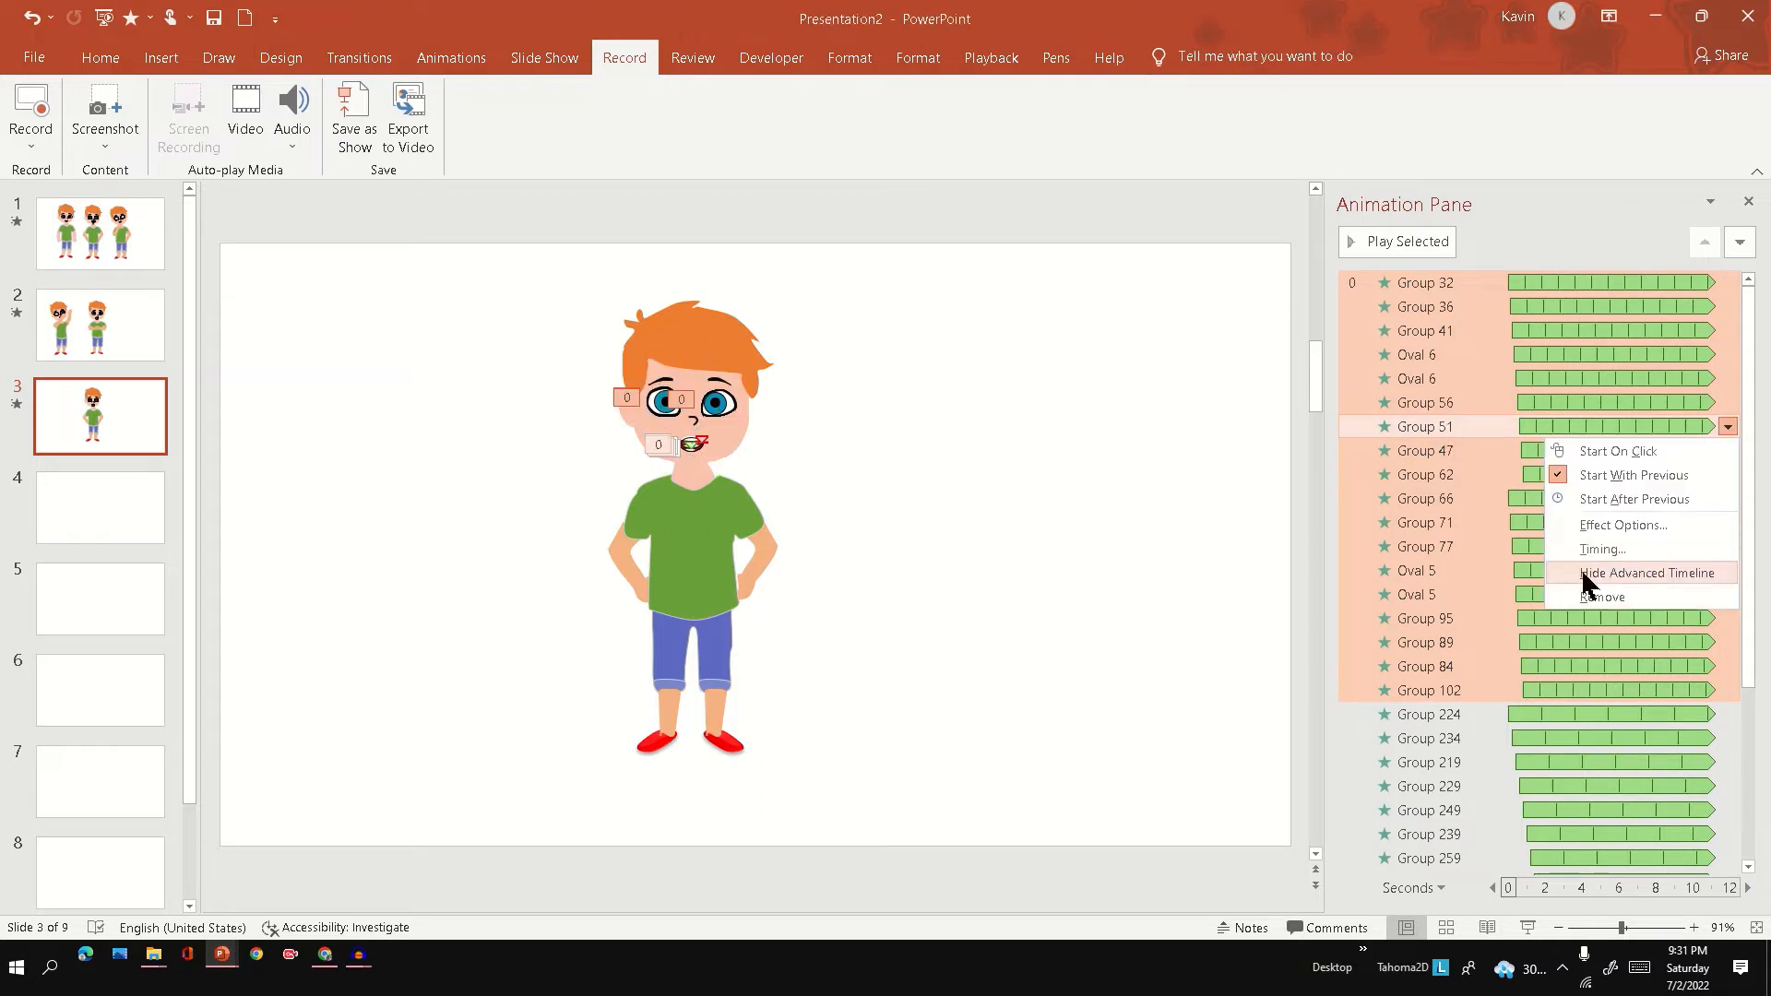
pyautogui.click(1599, 597)
pyautogui.click(1529, 928)
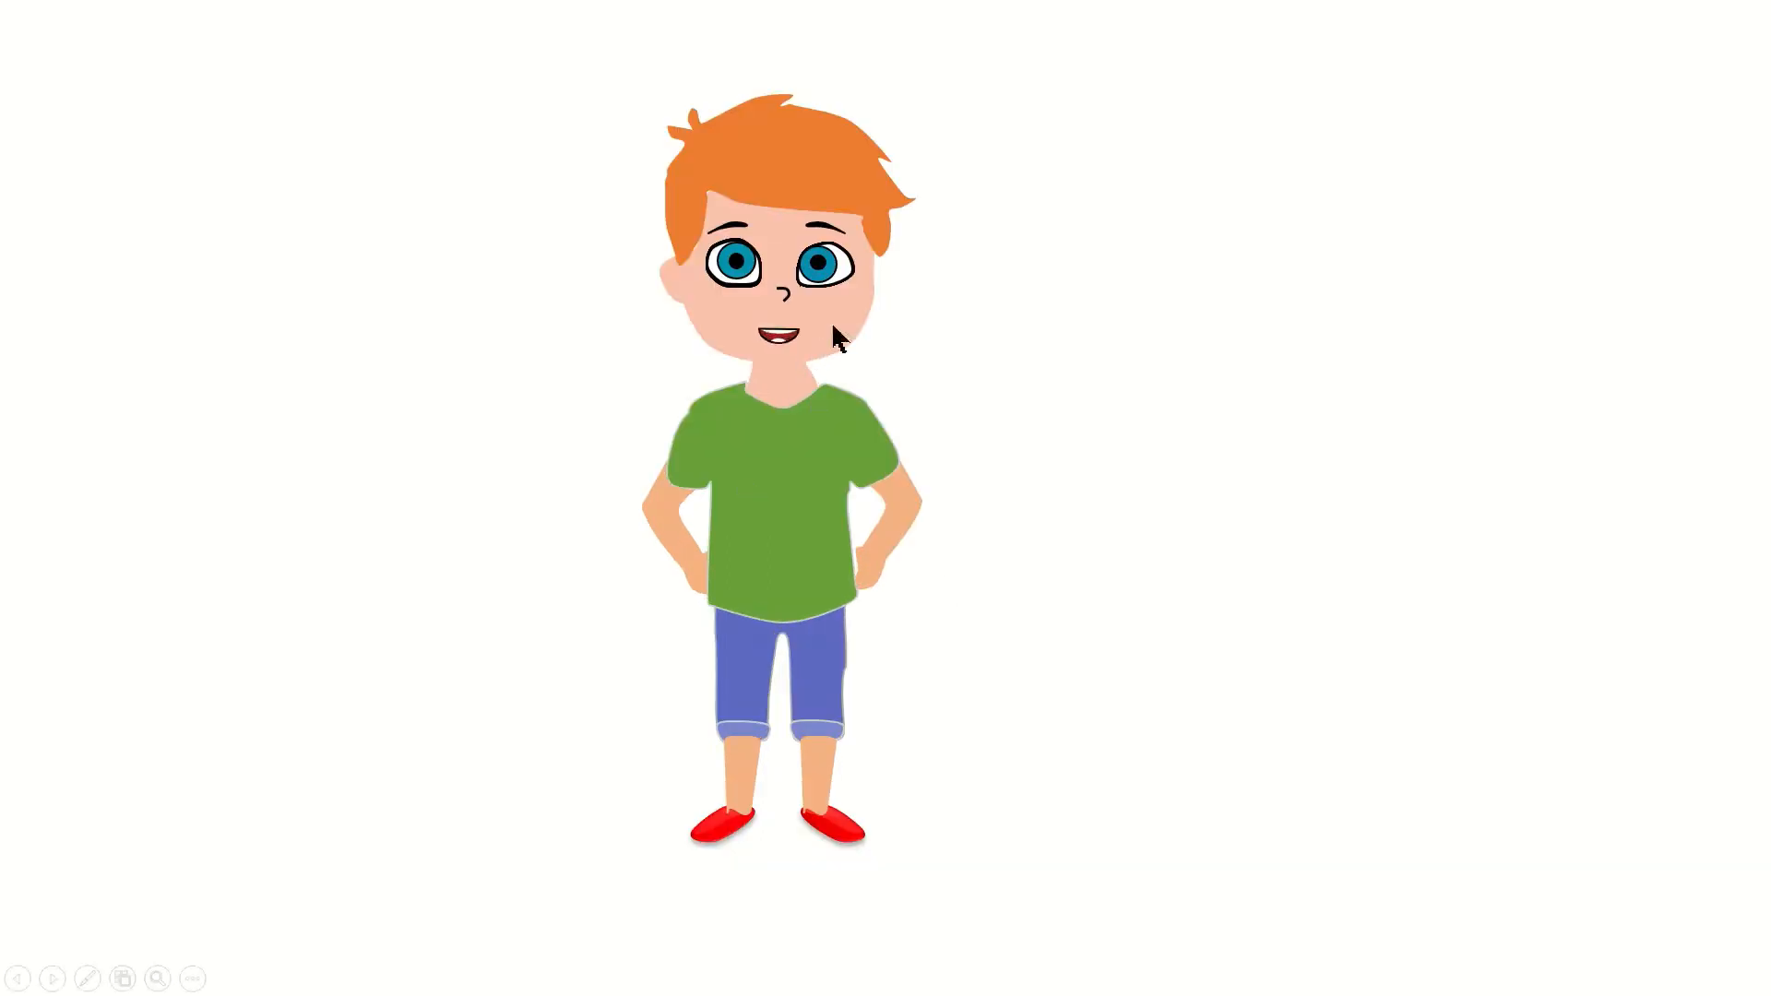
pyautogui.press('Escape')
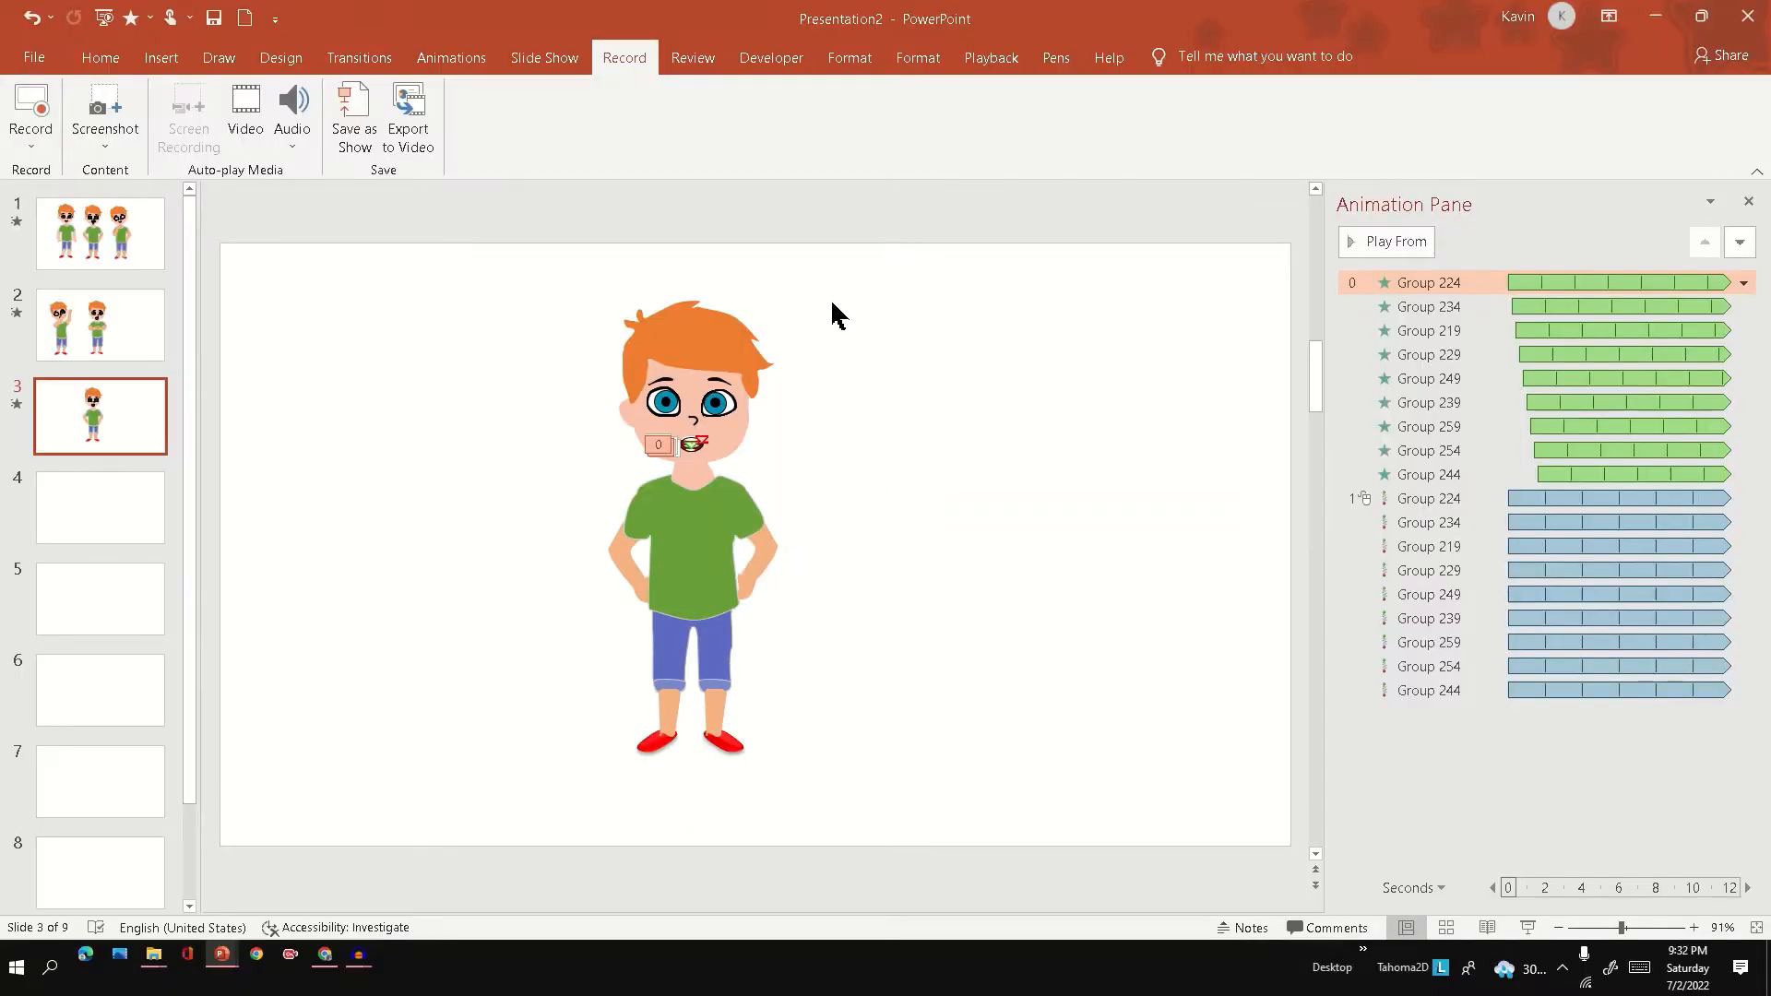
# Group the boy's hair, face and eye shapes into one head object, testing it with a move that is undone.
pyautogui.moveTo(827, 287)
pyautogui.mouseDown()
pyautogui.moveTo(785, 354)
pyautogui.moveTo(620, 429)
pyautogui.moveTo(574, 429)
pyautogui.mouseUp()
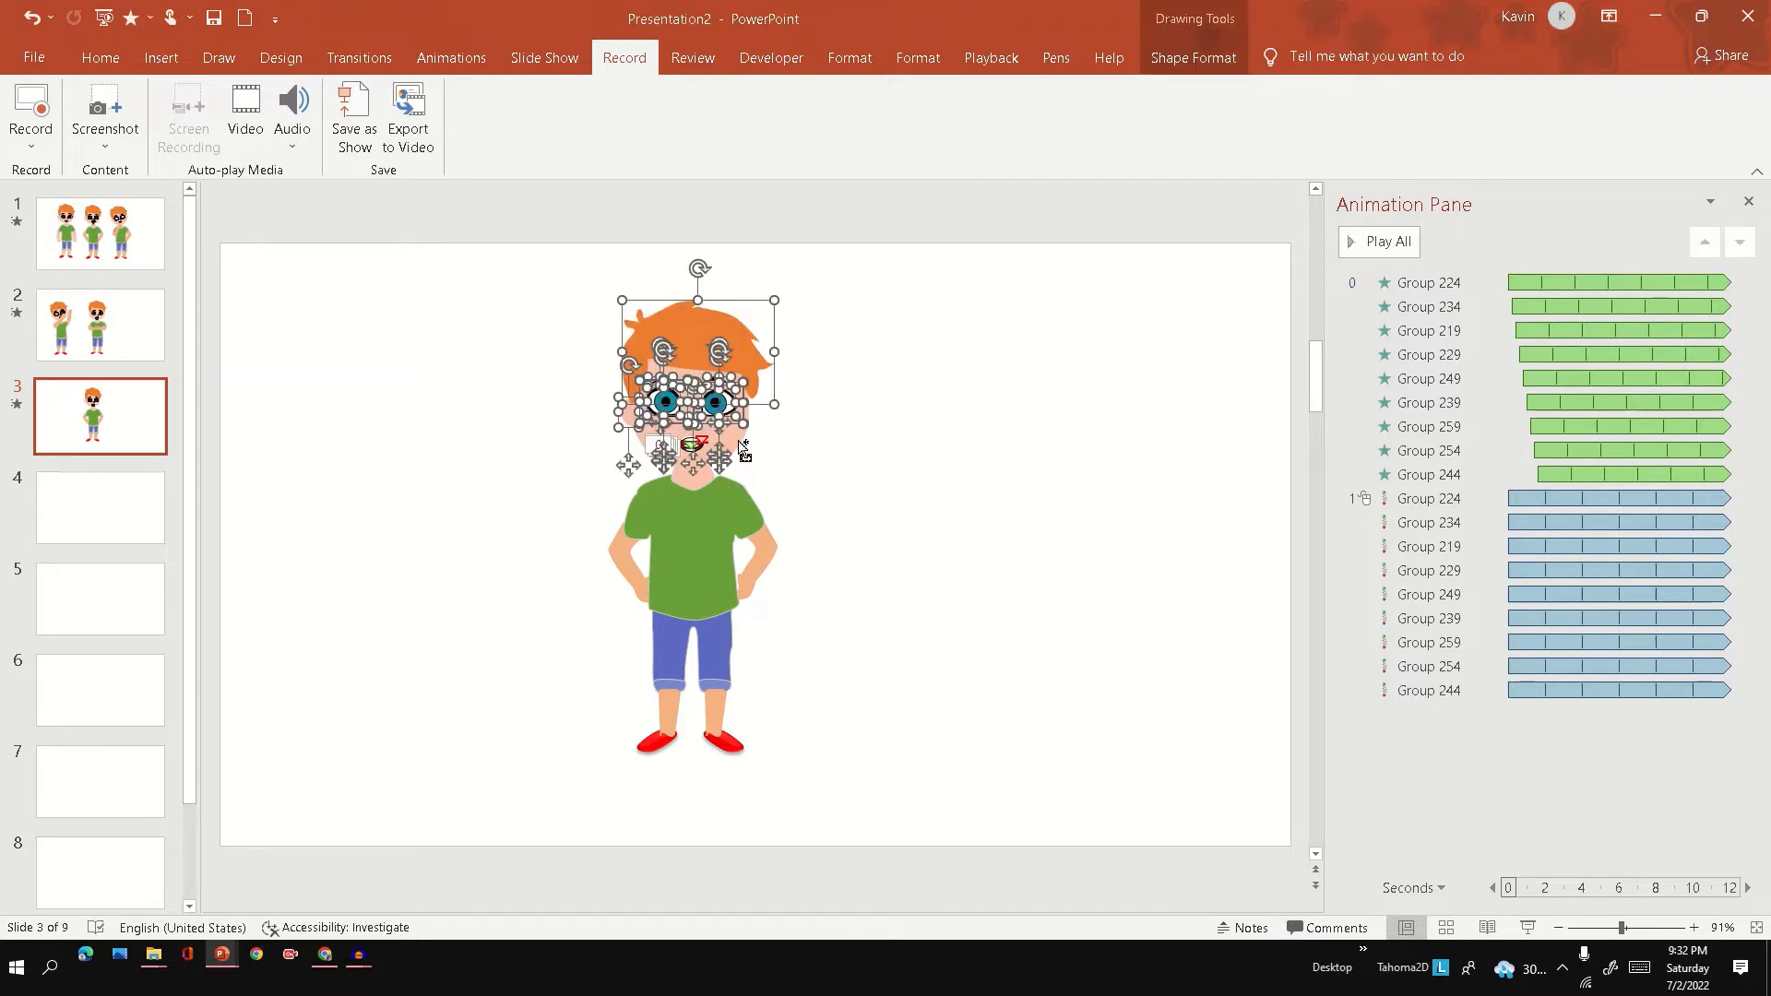
pyautogui.rightClick(743, 446)
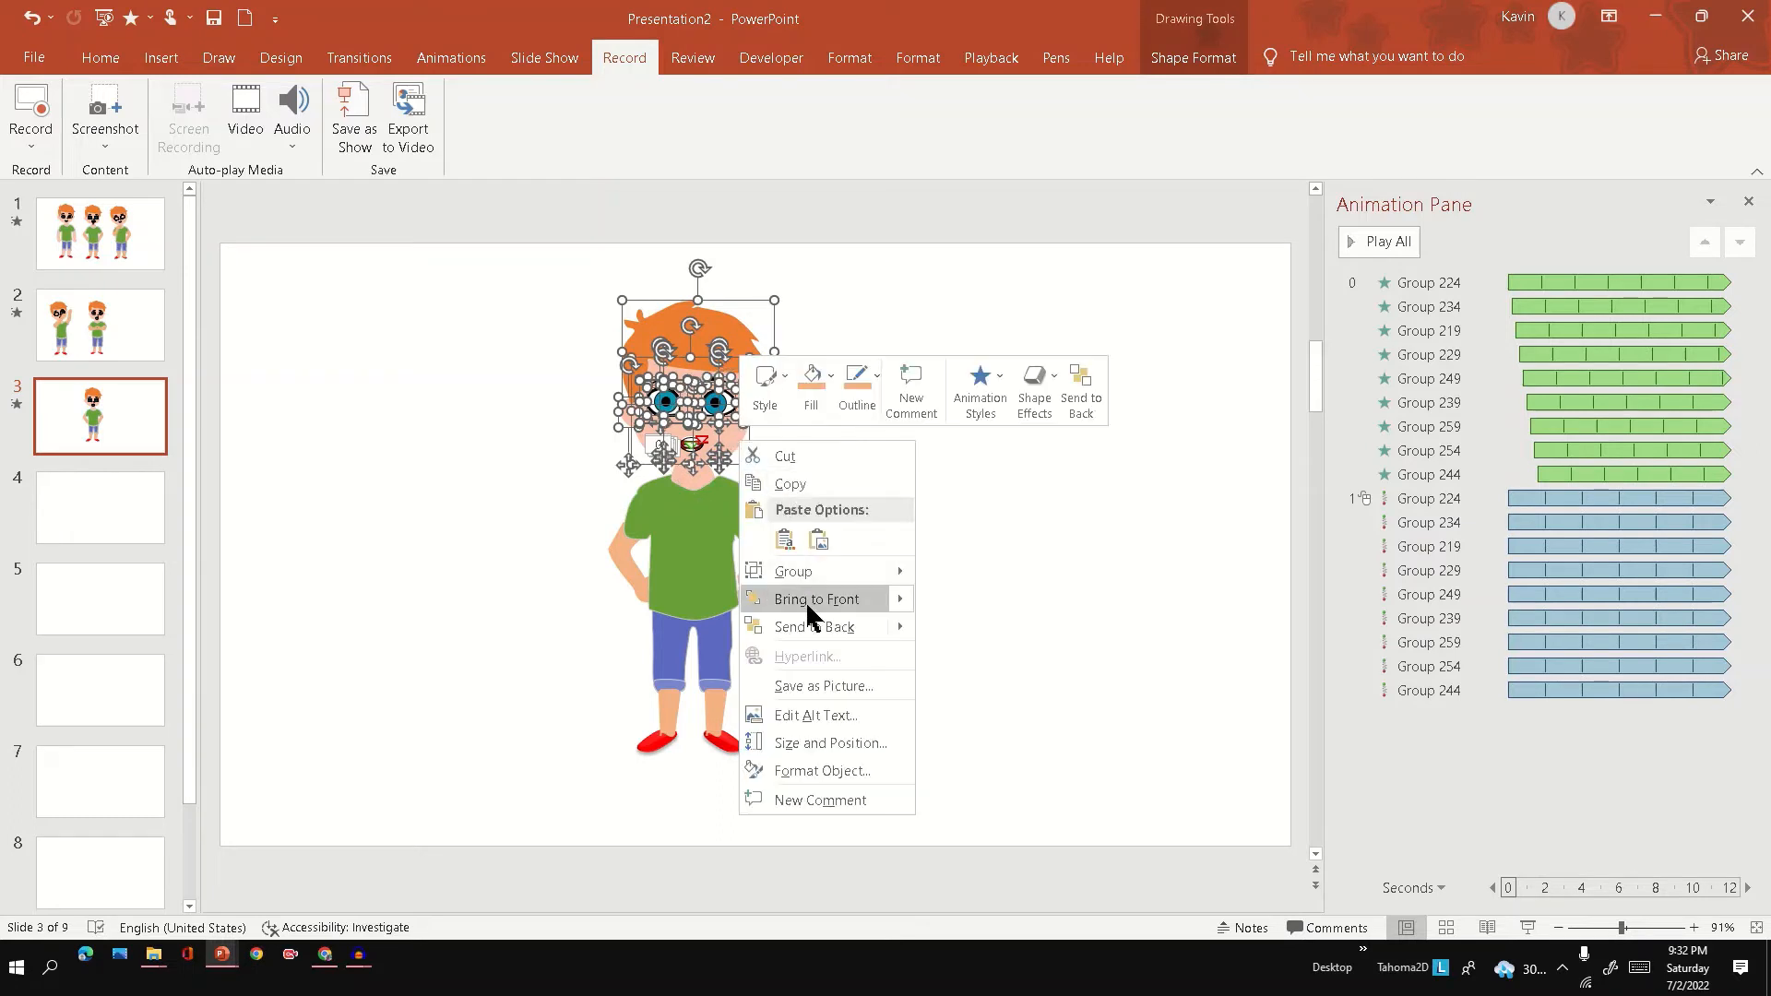
pyautogui.moveTo(826, 572)
pyautogui.click(948, 572)
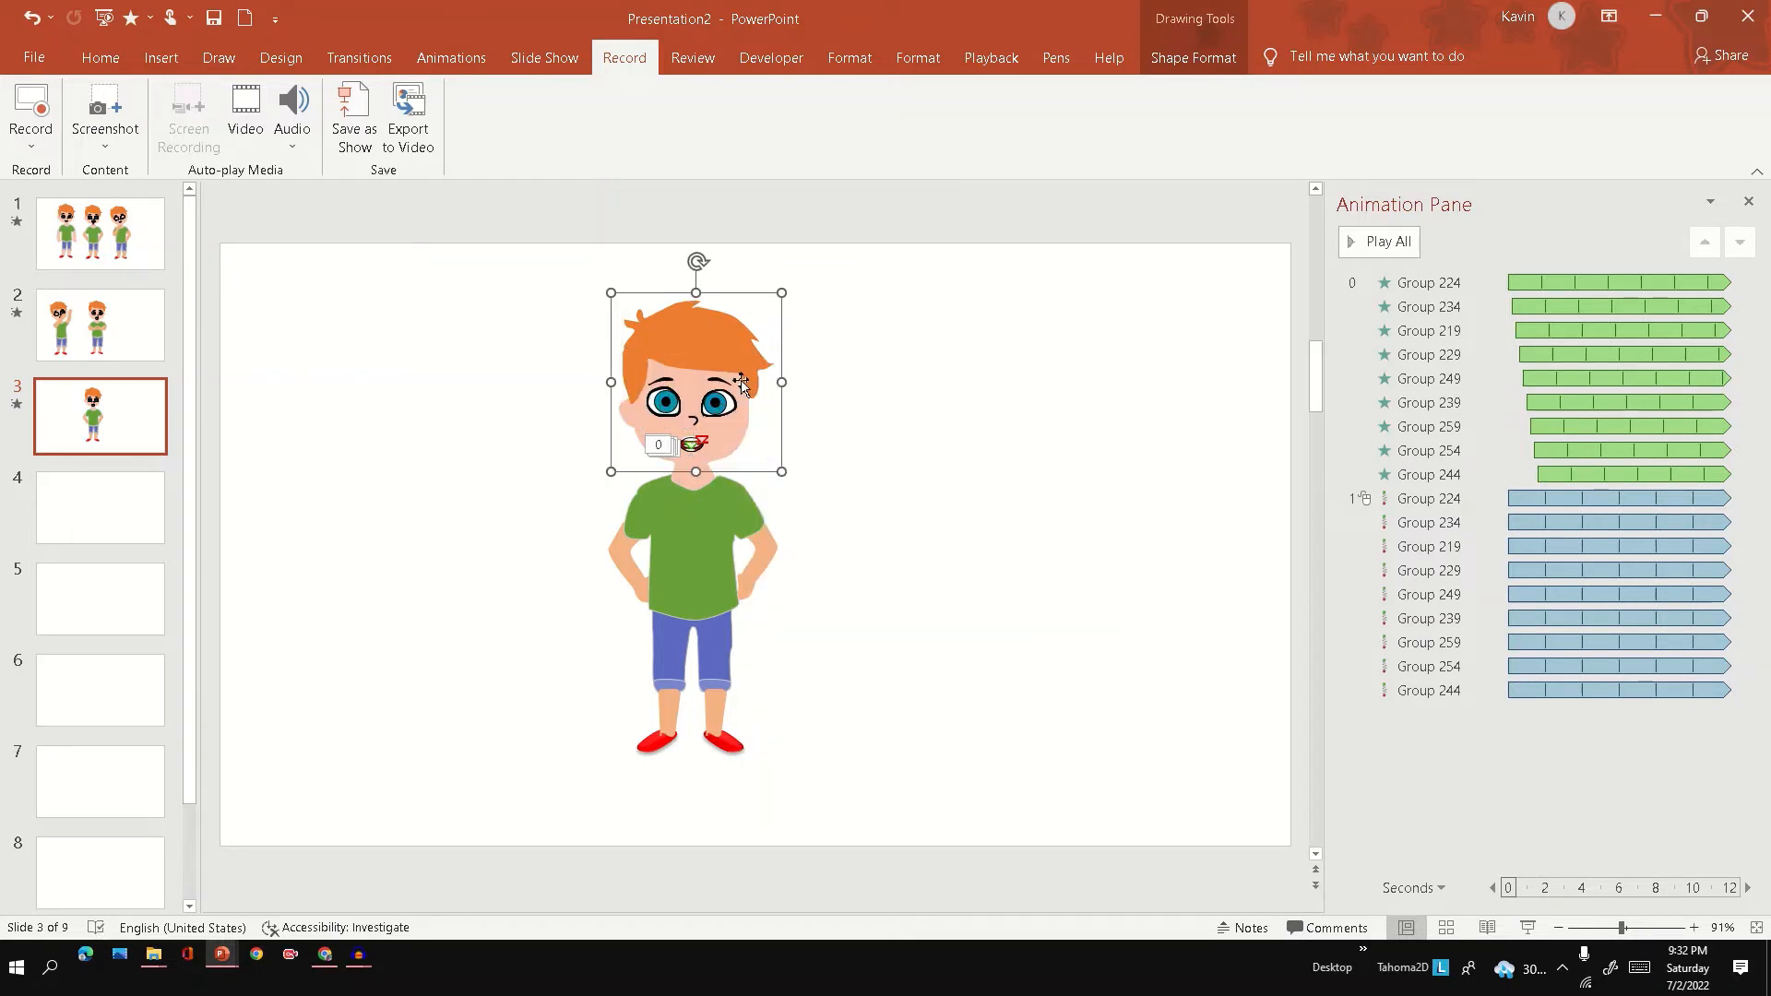
pyautogui.moveTo(740, 383); pyautogui.dragTo(969, 378)
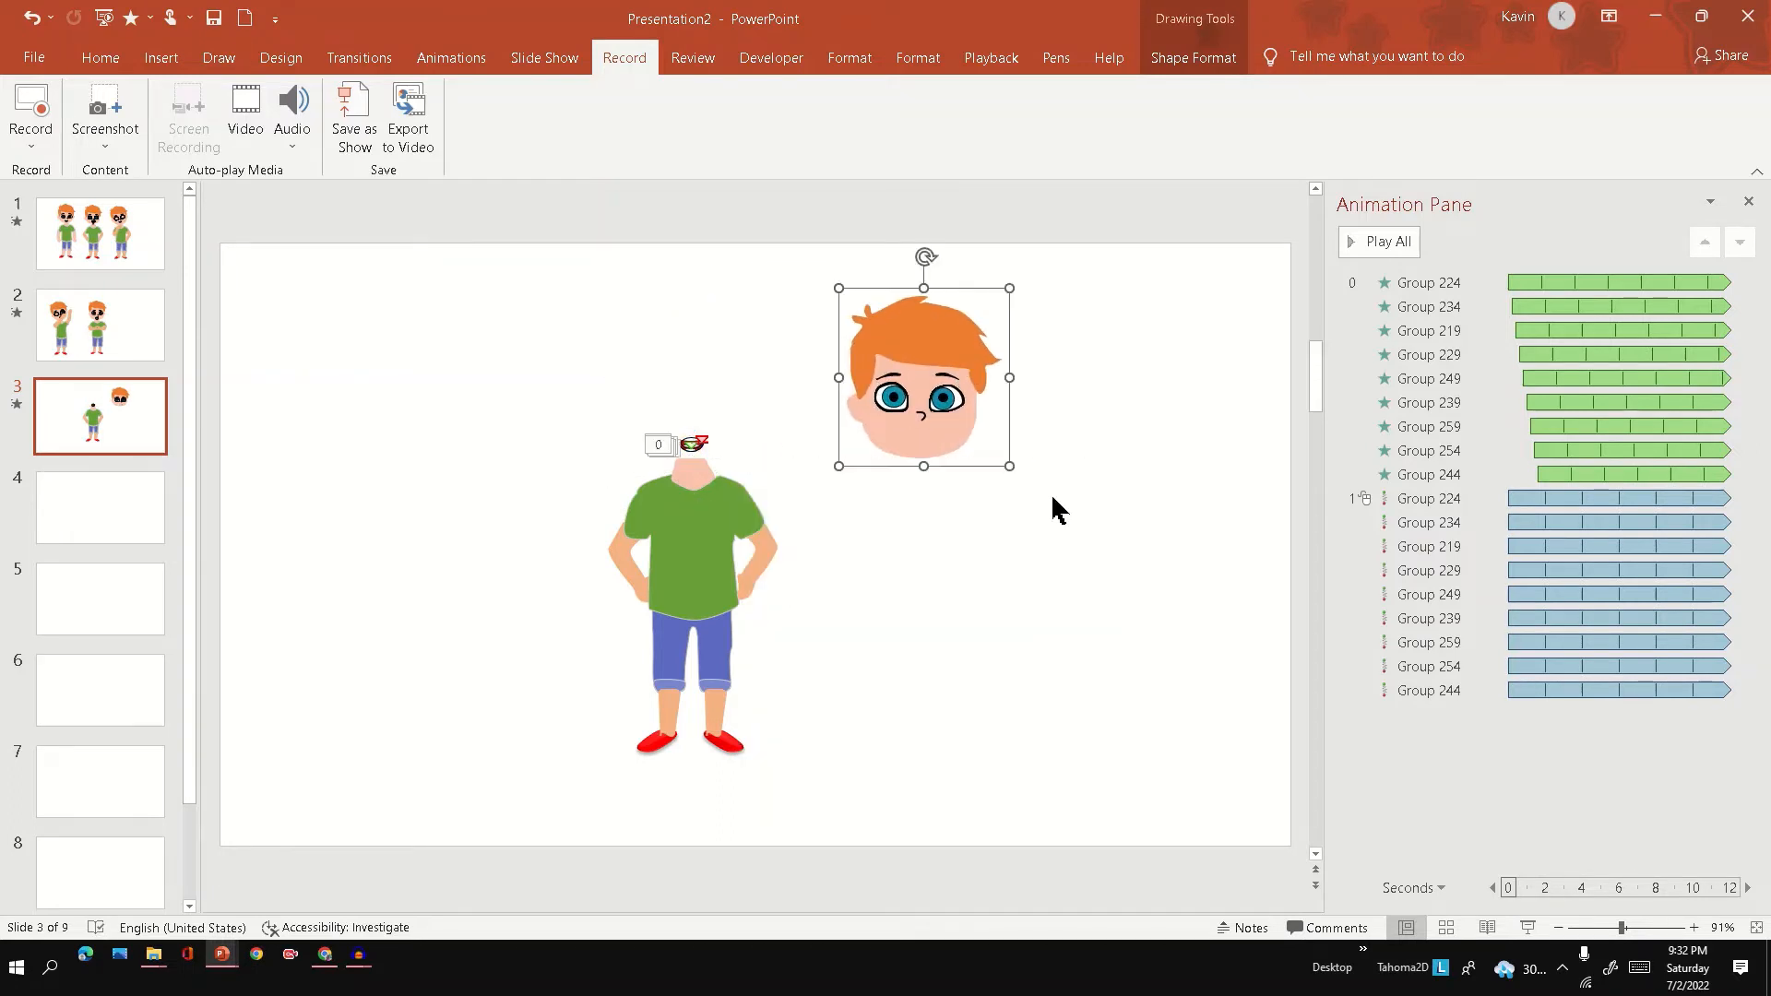
pyautogui.hotkey('ctrl', 'z')
pyautogui.click(882, 522)
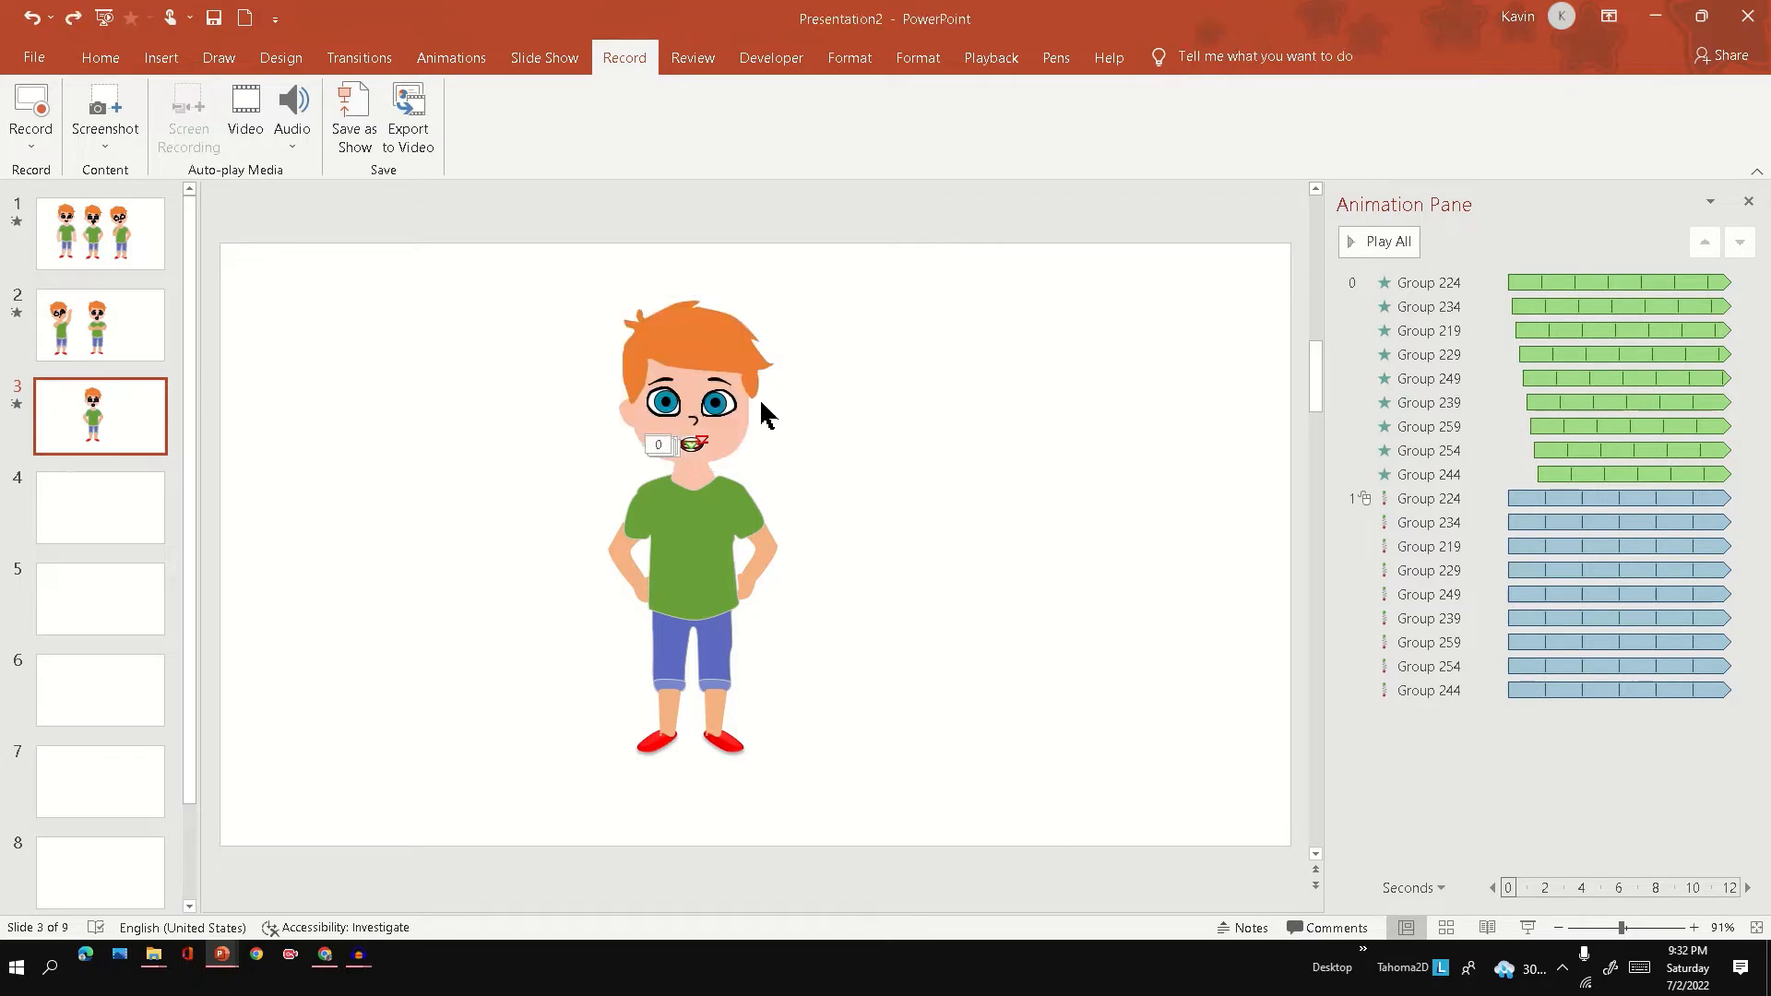
# Group the boy's neck, shirt and arms into one torso object, undoing a trial move of it.
pyautogui.click(704, 486)
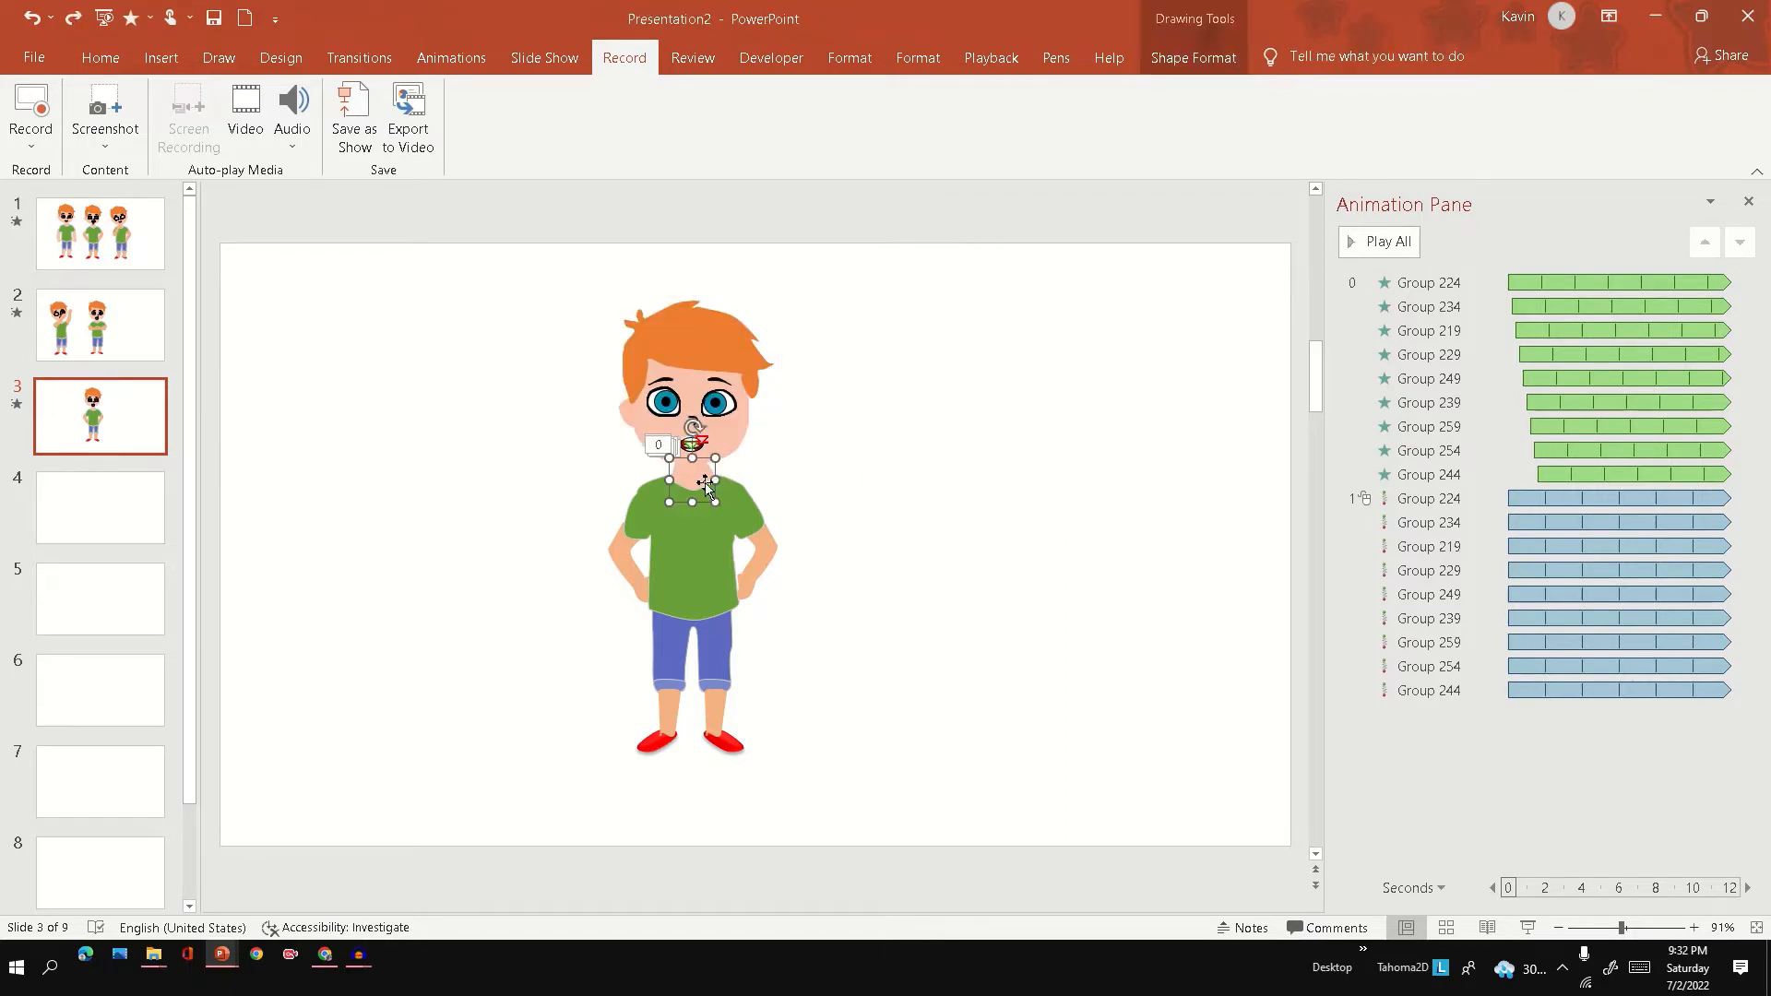
pyautogui.click(656, 528)
pyautogui.click(854, 482)
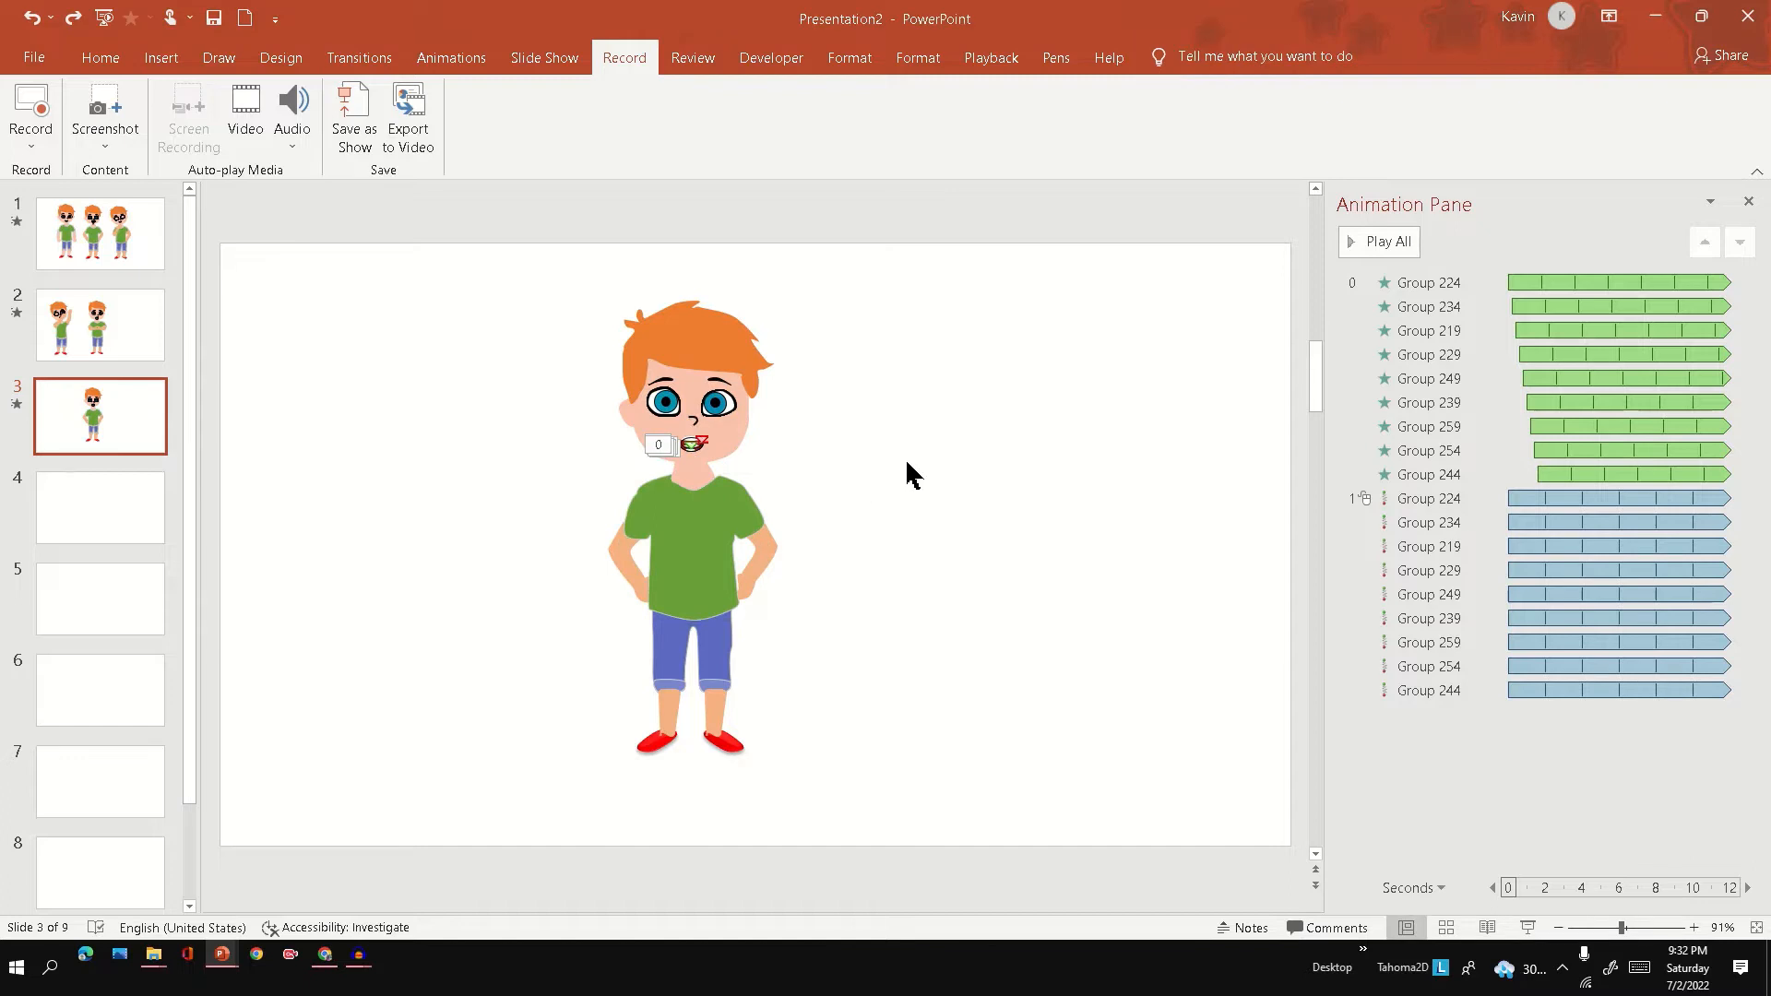
pyautogui.moveTo(905, 458); pyautogui.dragTo(524, 627)
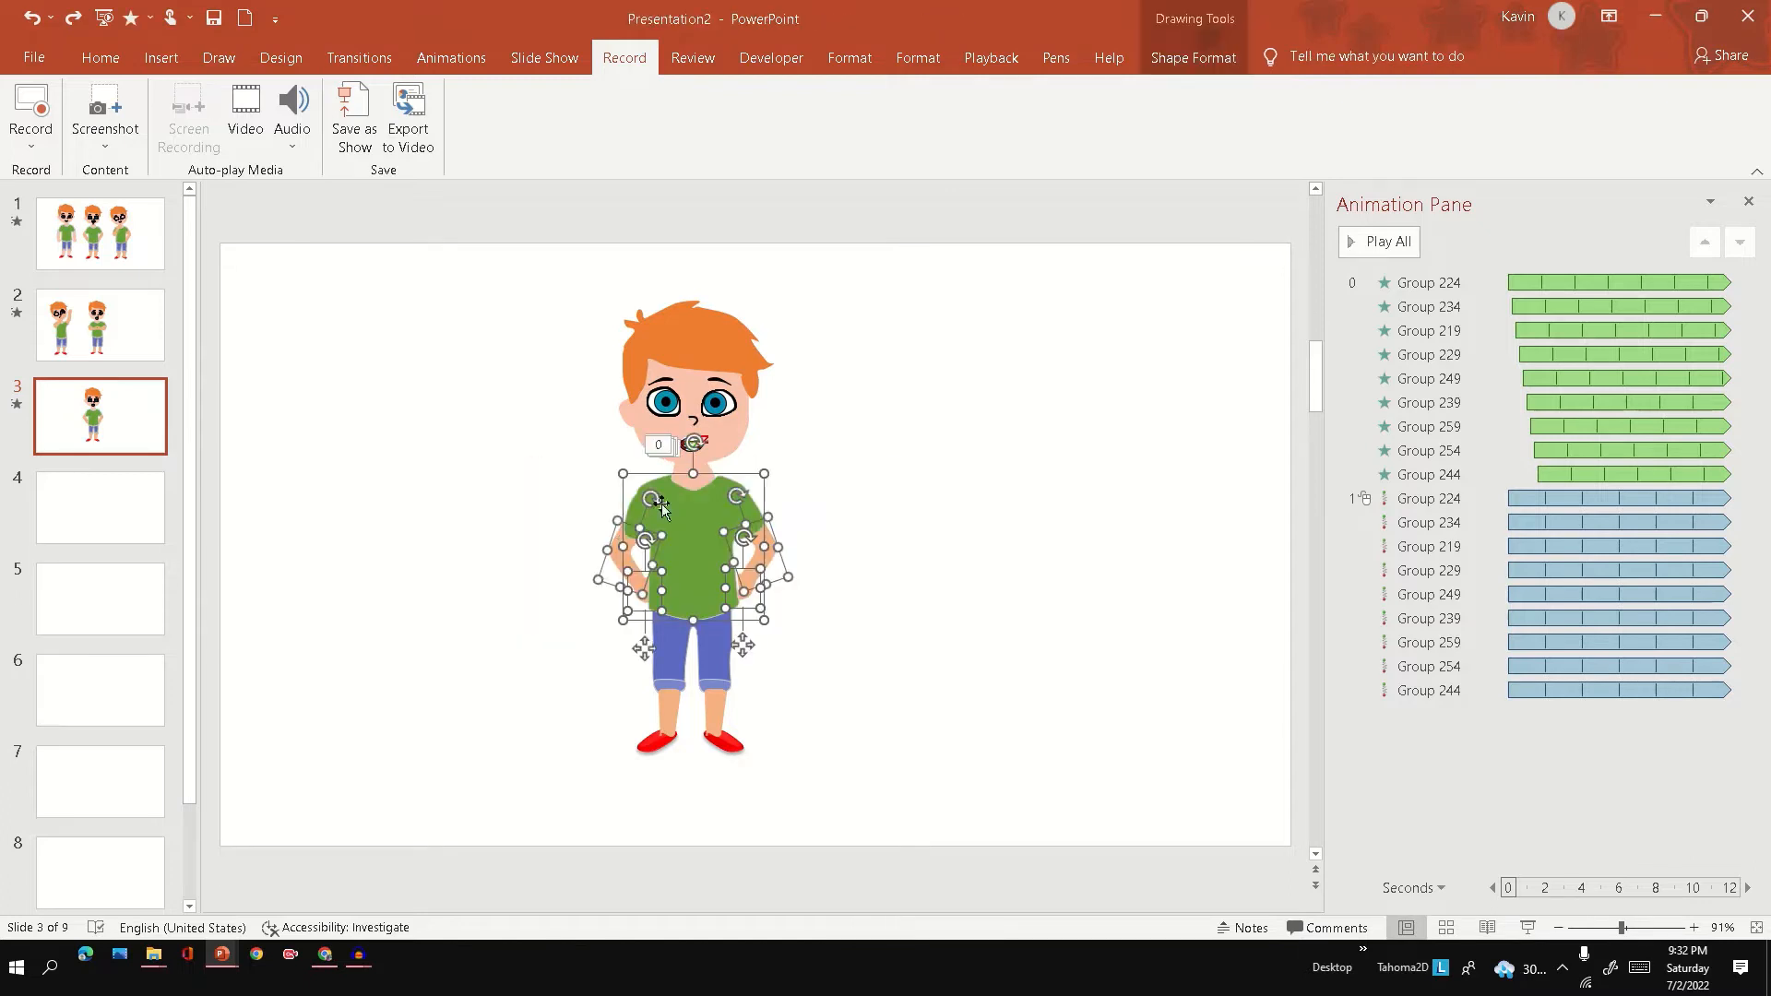
pyautogui.keyDown('shift'); pyautogui.click(693, 478); pyautogui.keyUp('shift')
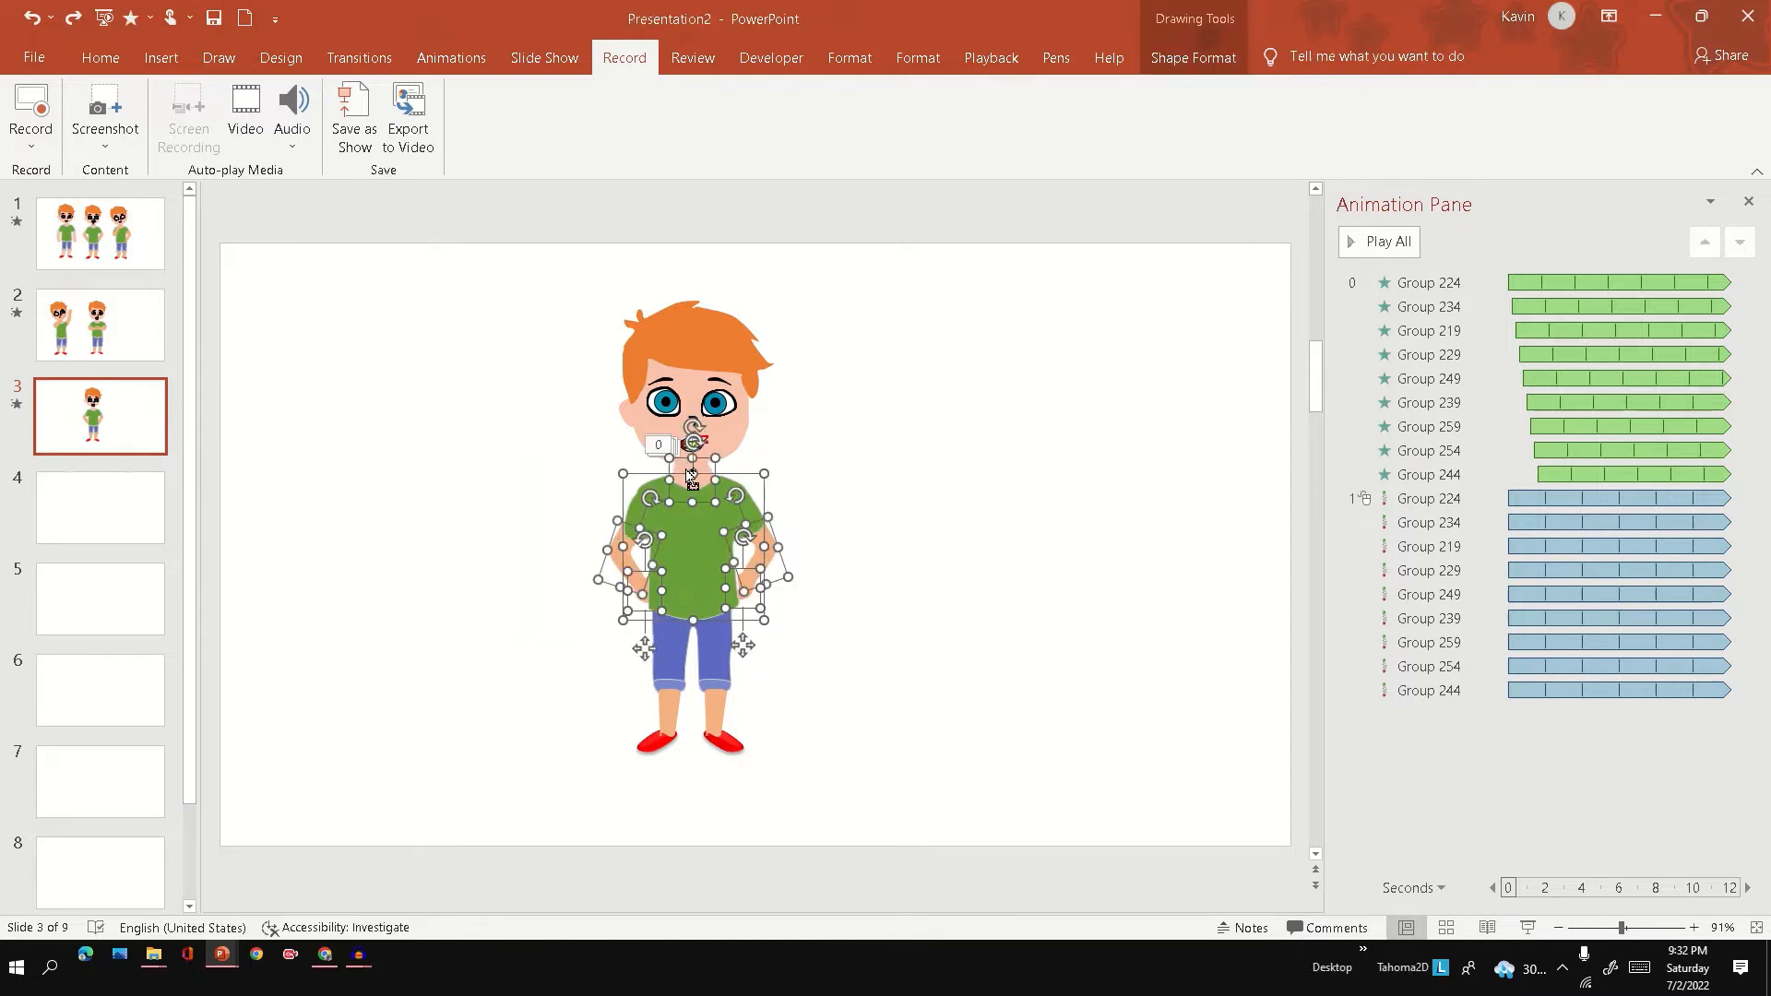
pyautogui.rightClick(665, 548)
pyautogui.moveTo(732, 672)
pyautogui.click(860, 672)
pyautogui.moveTo(699, 554); pyautogui.dragTo(548, 810)
pyautogui.hotkey('ctrl', 'z')
# Group the boy's shorts, lower legs and shoes into one object.
pyautogui.click(877, 603)
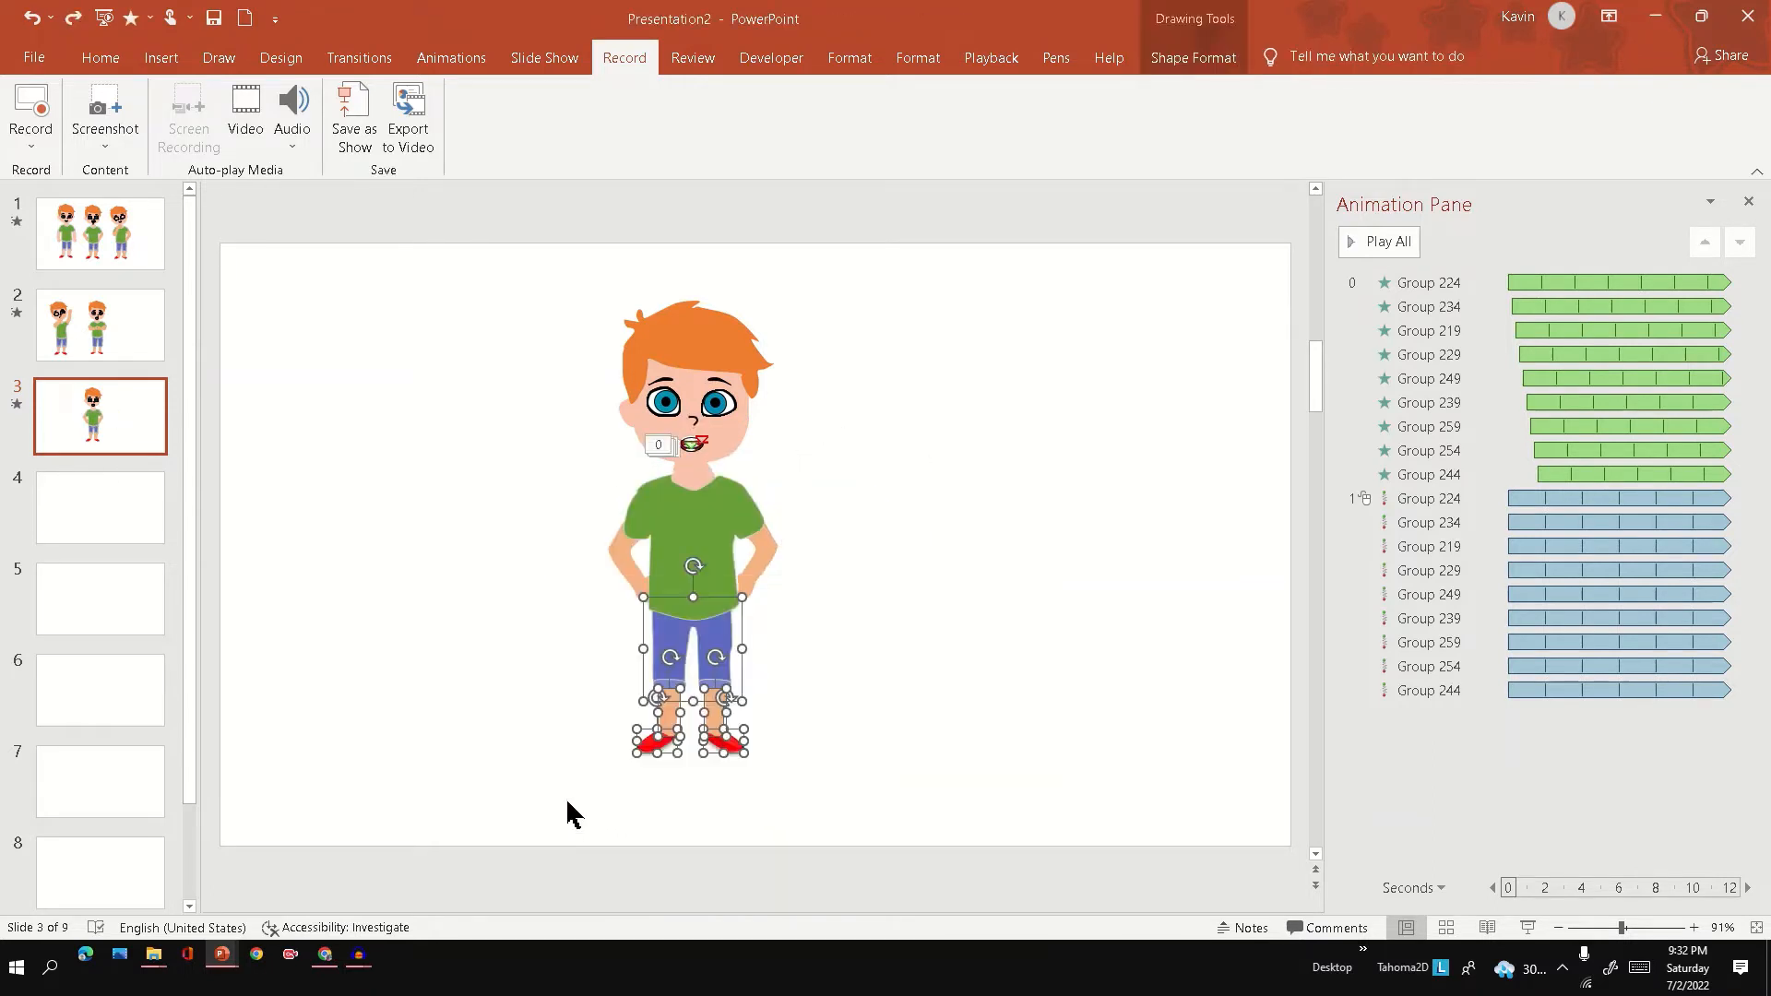
pyautogui.rightClick(705, 634)
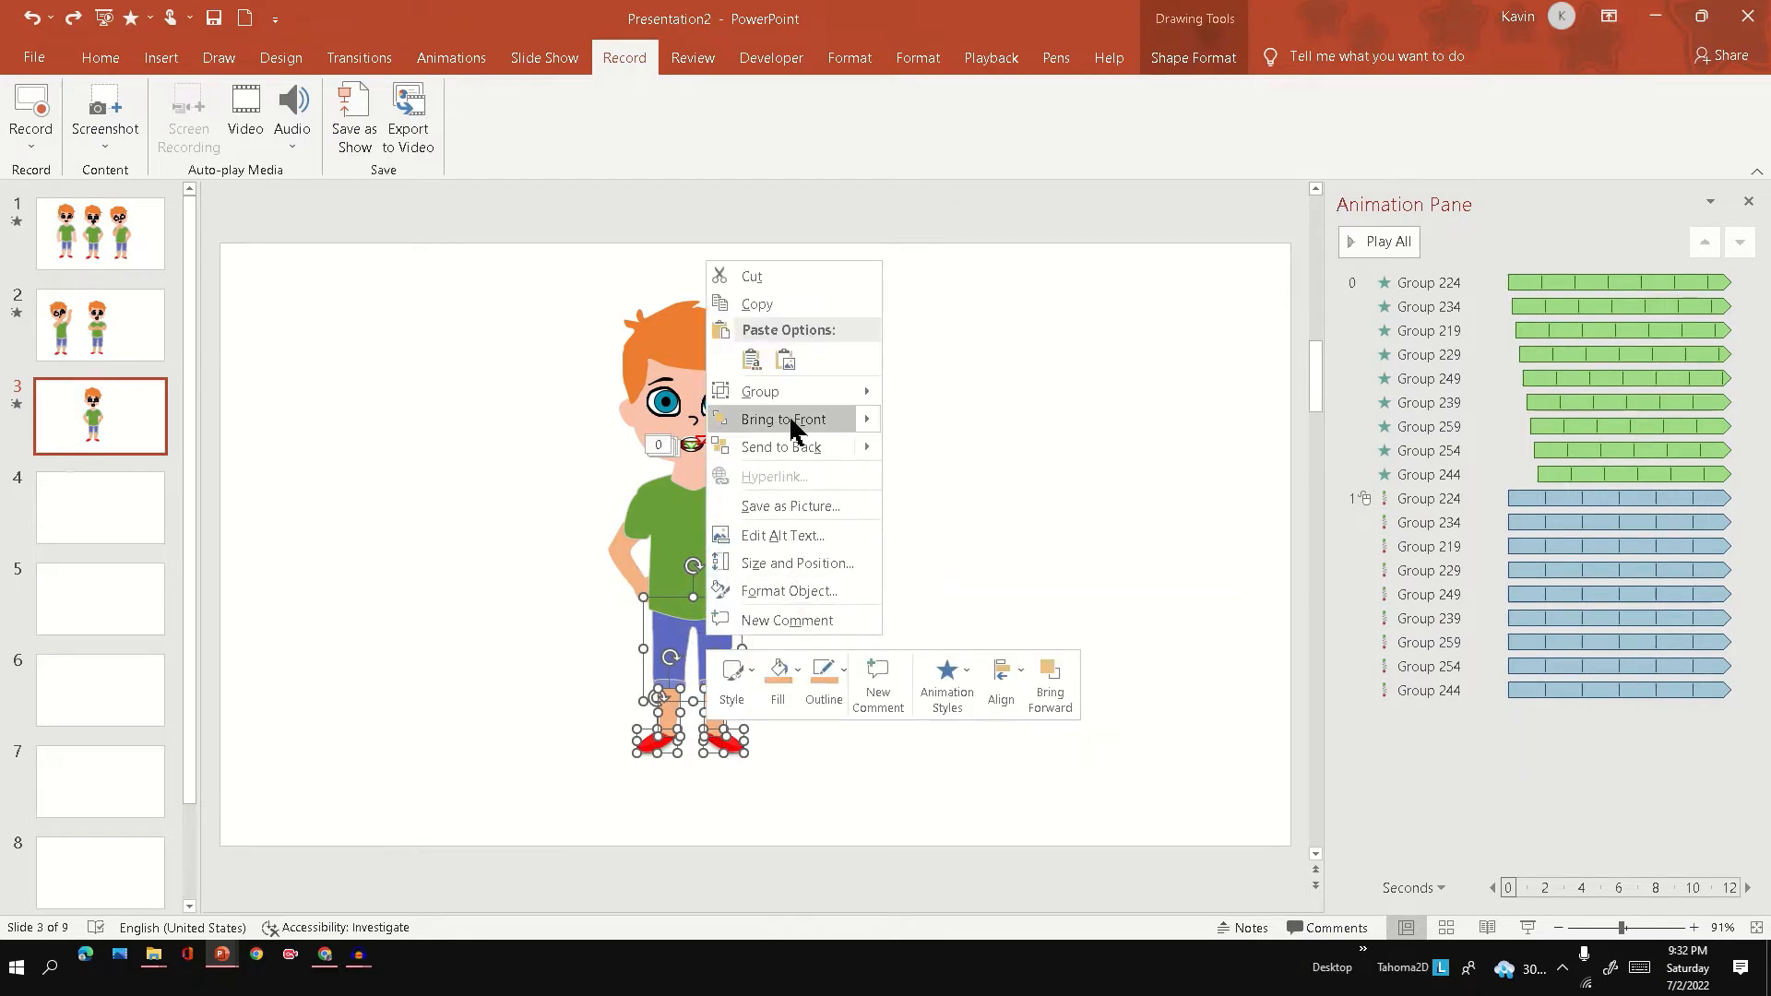
pyautogui.click(927, 397)
pyautogui.click(858, 553)
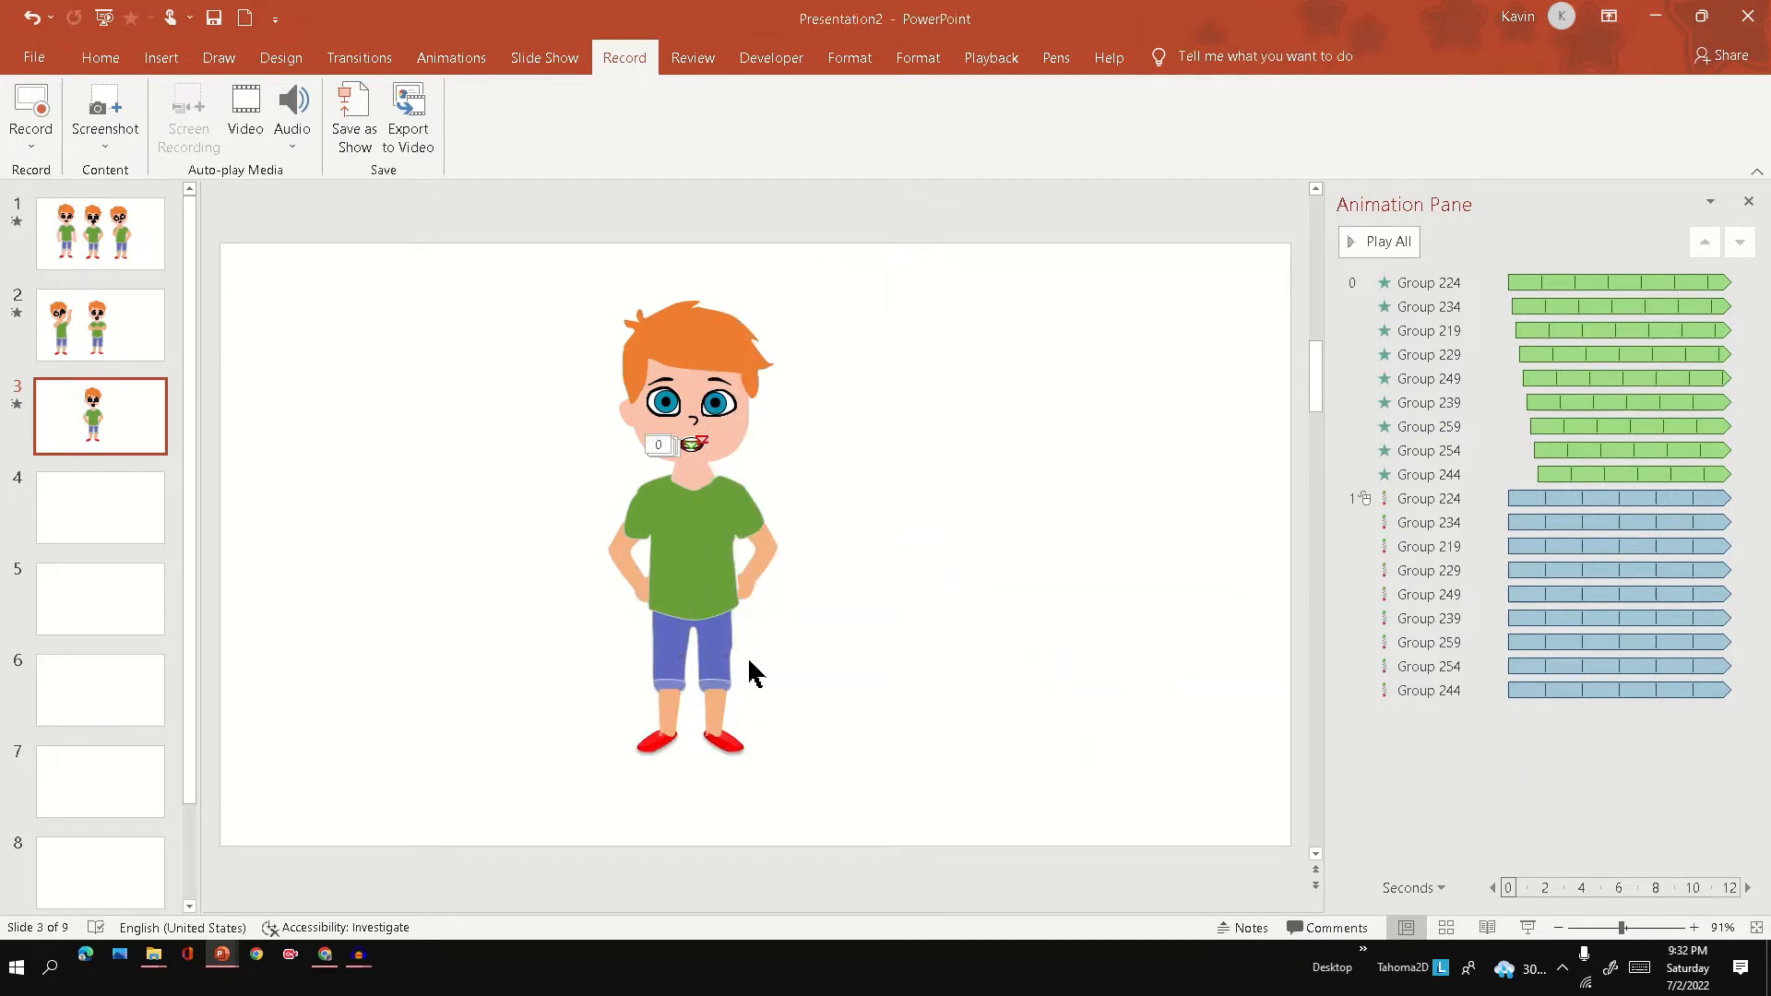
# Move the legs, torso and head groups aside as a test and undo all three moves.
pyautogui.moveTo(719, 650); pyautogui.dragTo(820, 680)
pyautogui.moveTo(742, 540); pyautogui.dragTo(895, 539)
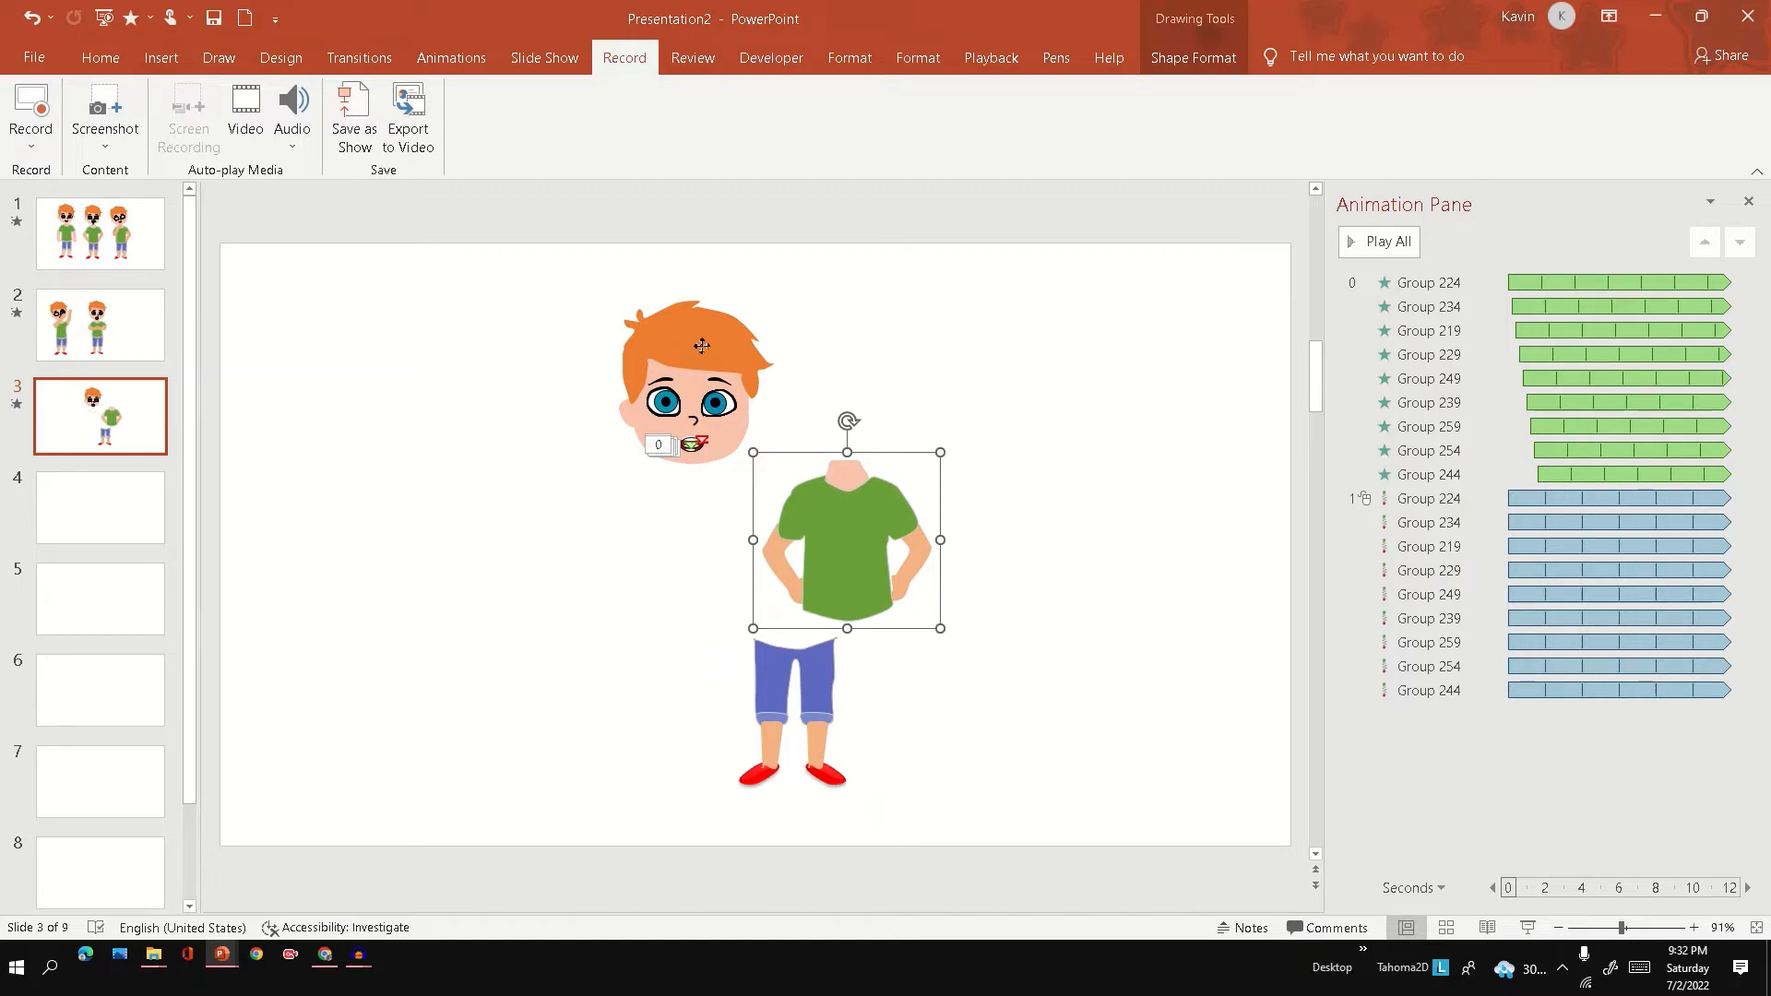
pyautogui.moveTo(687, 378); pyautogui.dragTo(804, 369)
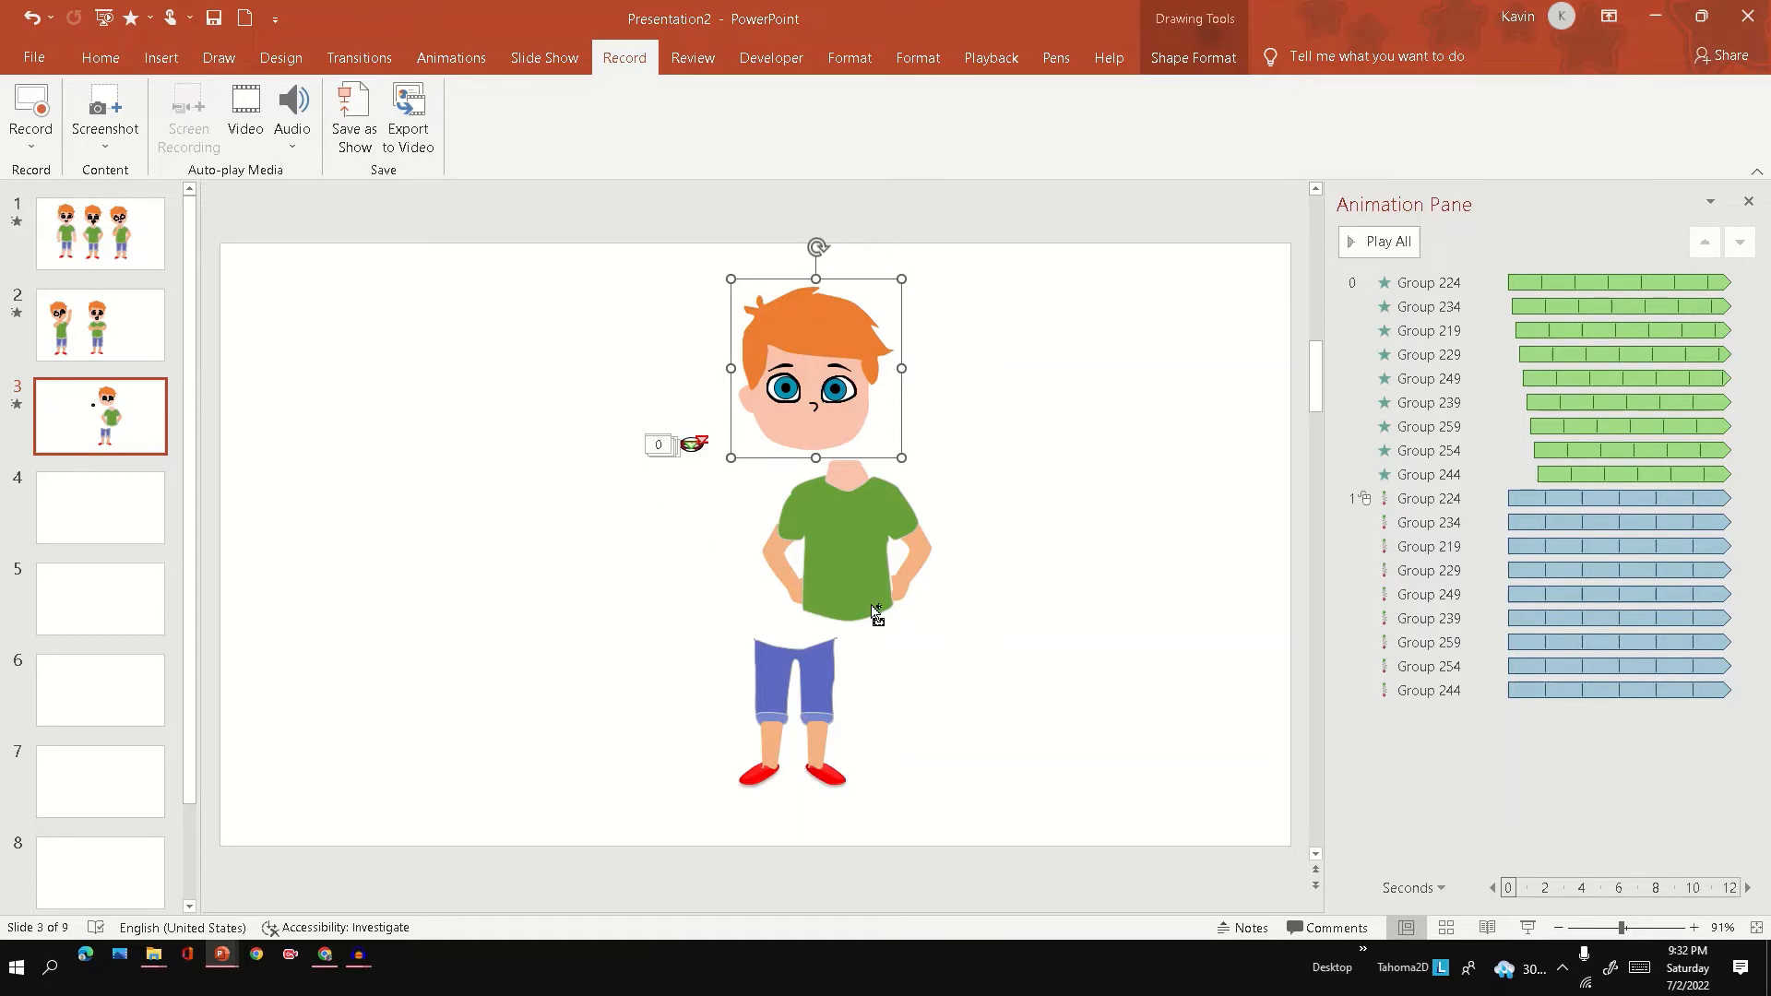
pyautogui.hotkey('ctrl', 'z')
pyautogui.hotkey('ctrl', 'z')
pyautogui.hotkey('ctrl', 'z')
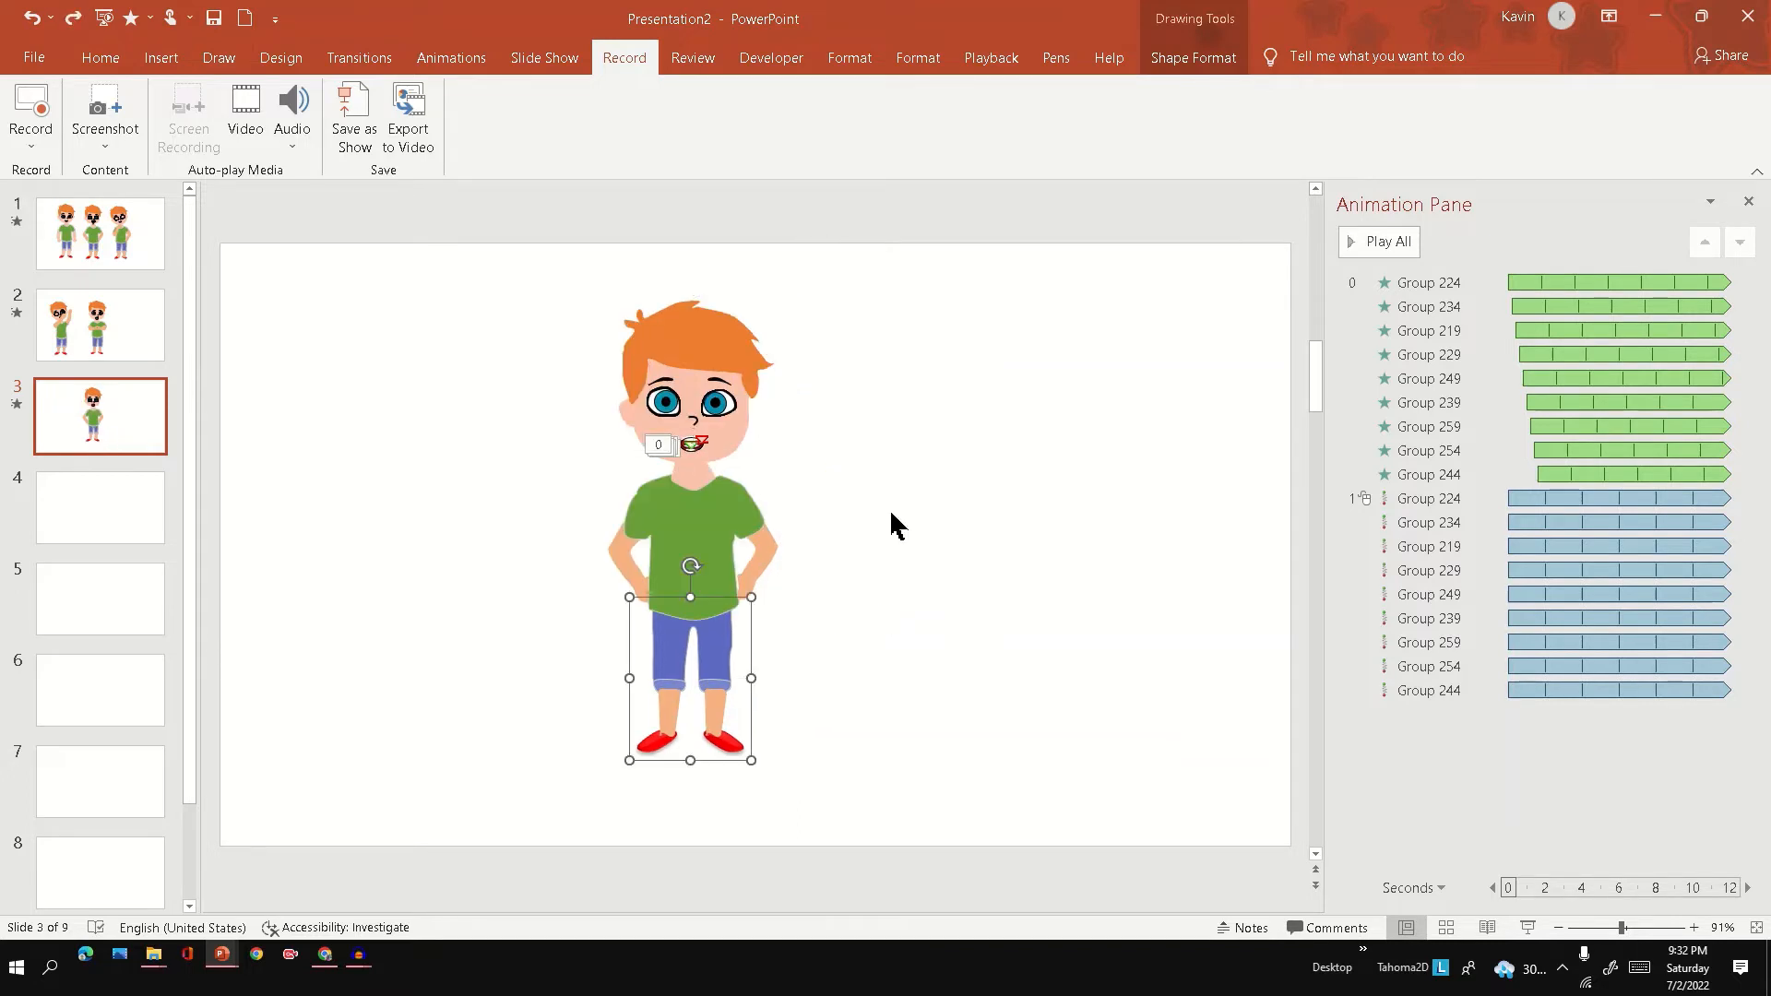
pyautogui.click(890, 507)
# Add a Spin emphasis animation to the boy's head group.
pyautogui.click(703, 347)
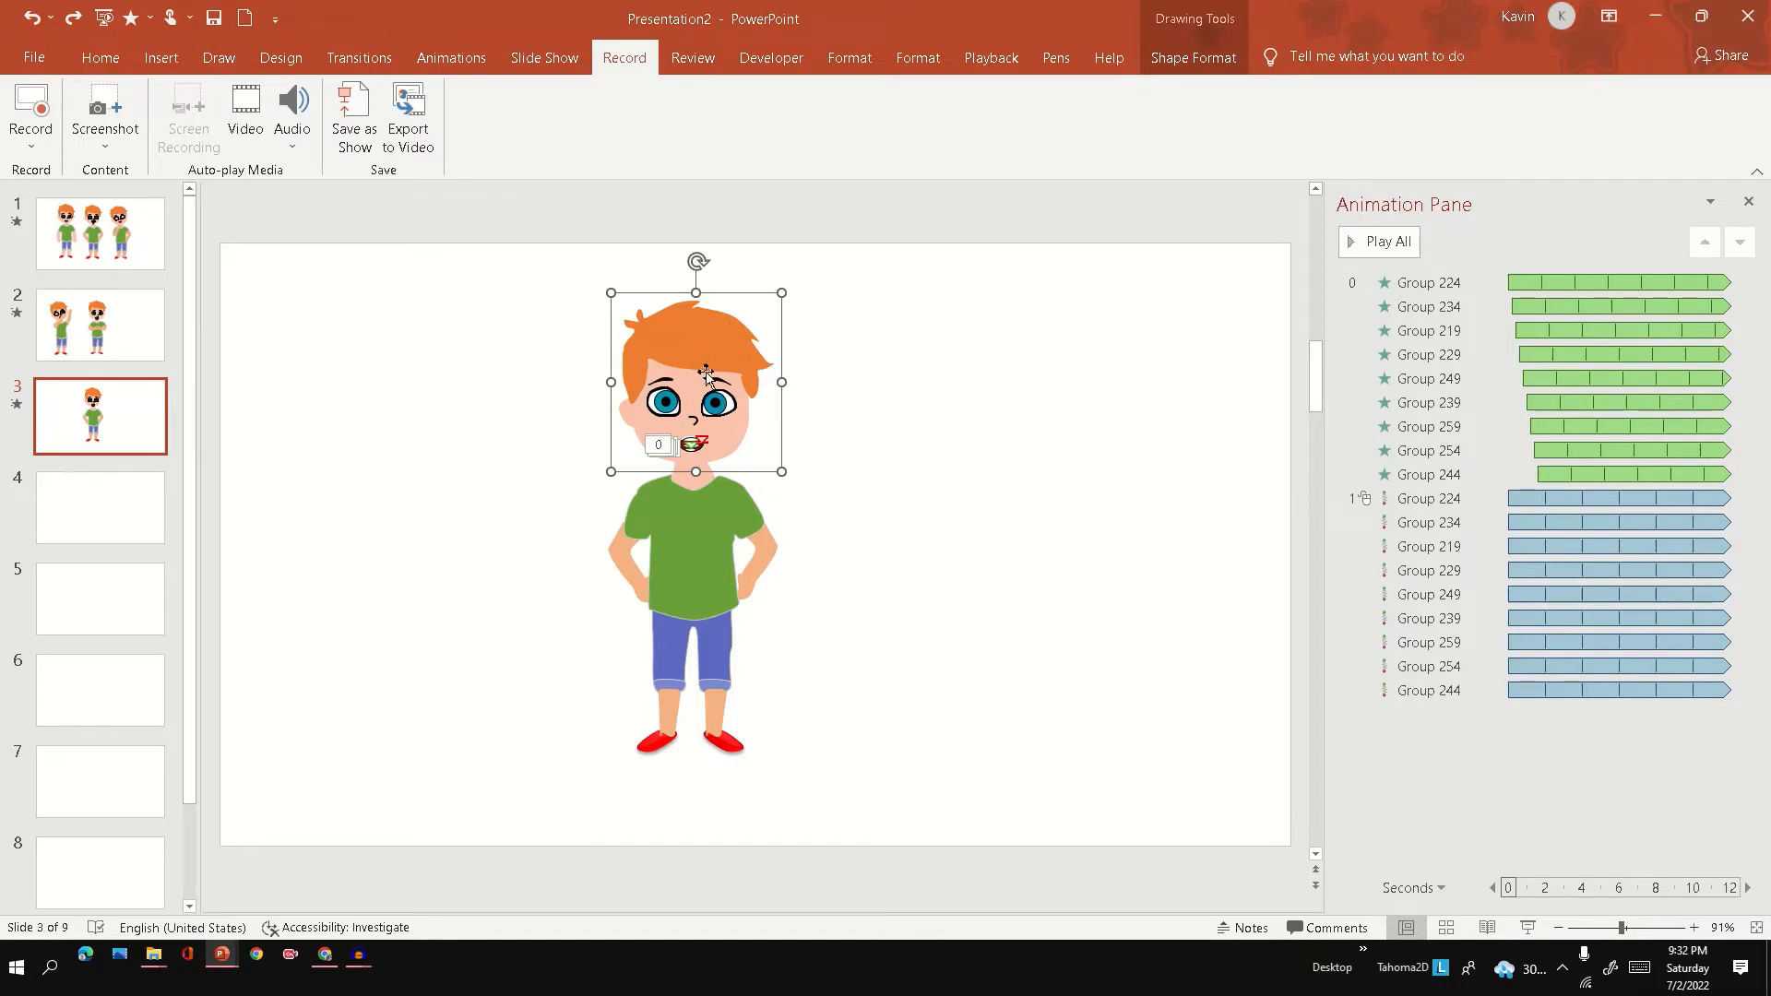
pyautogui.click(454, 65)
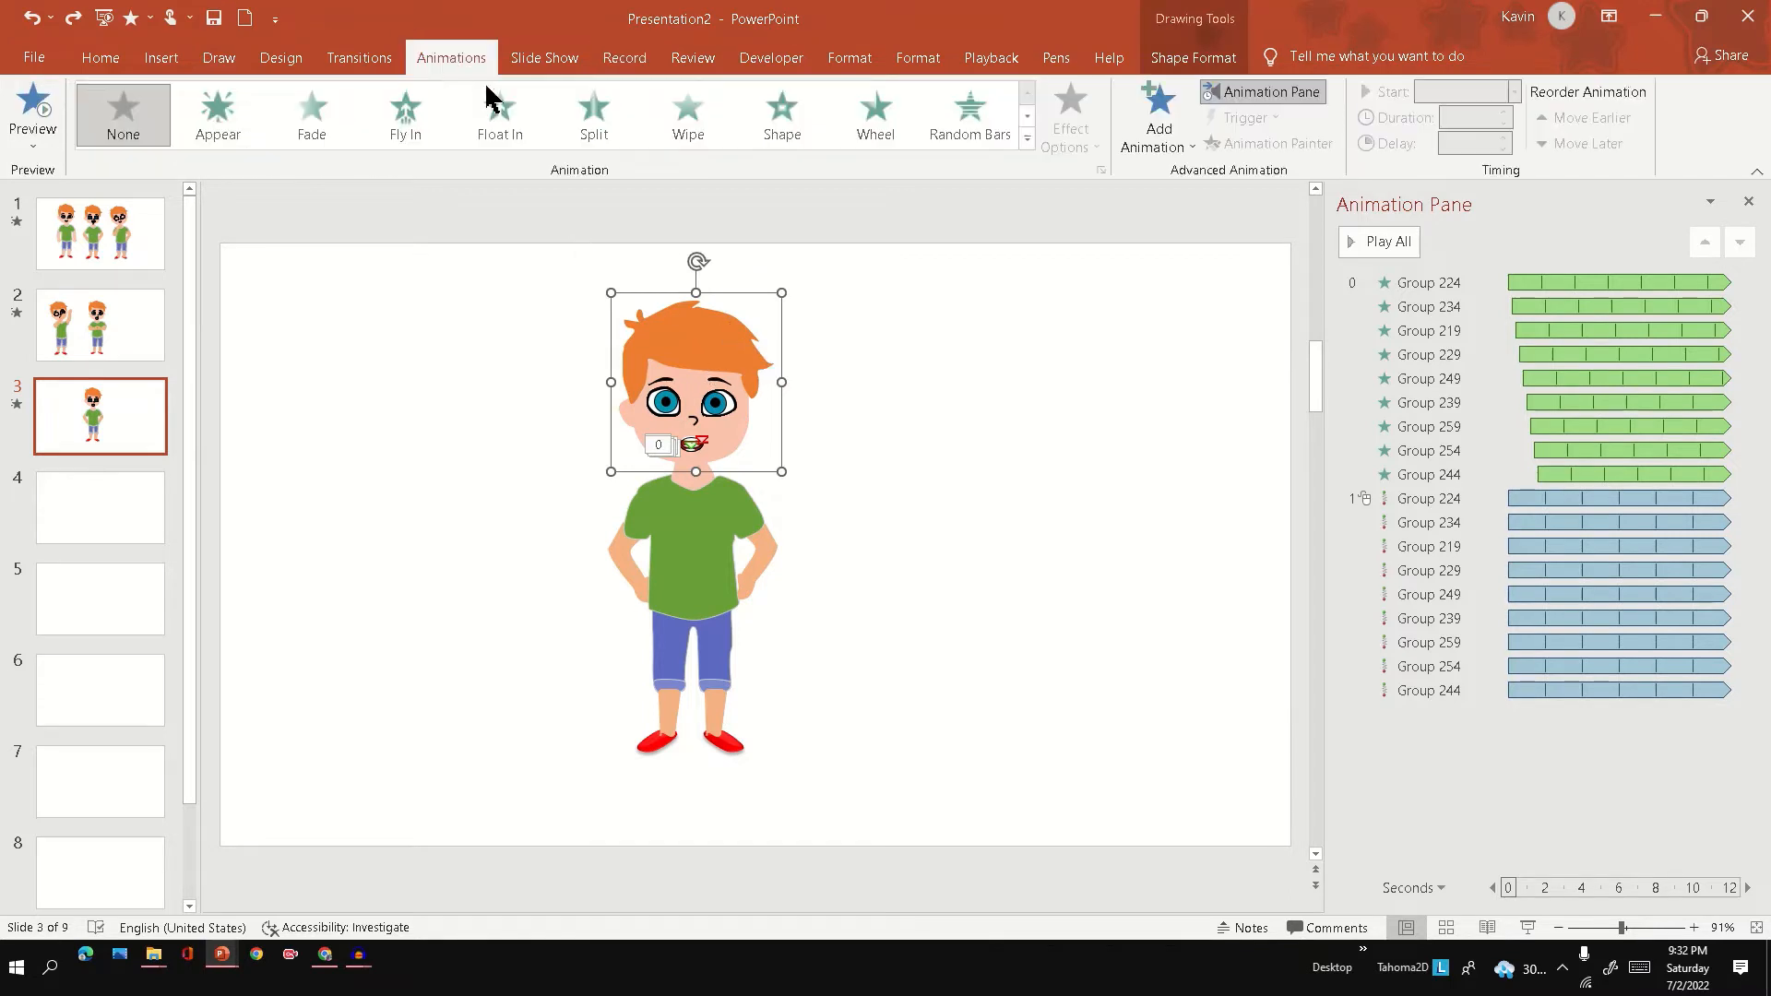
pyautogui.click(1172, 155)
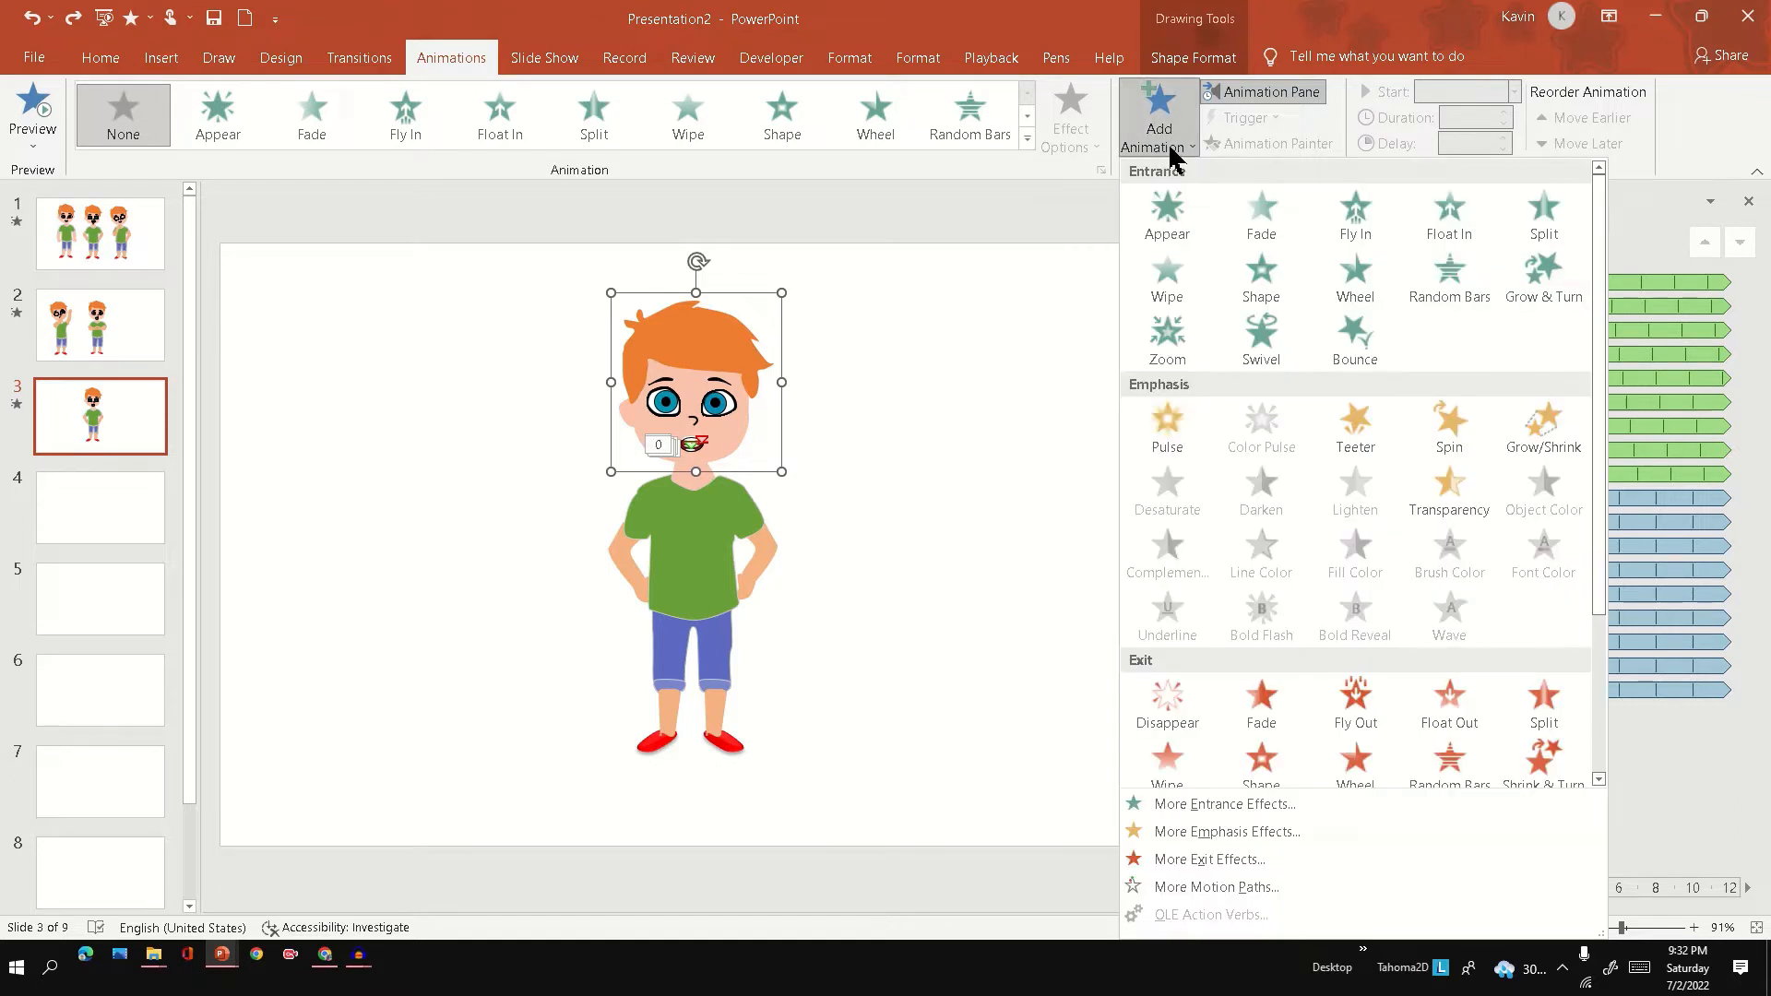
pyautogui.click(1444, 482)
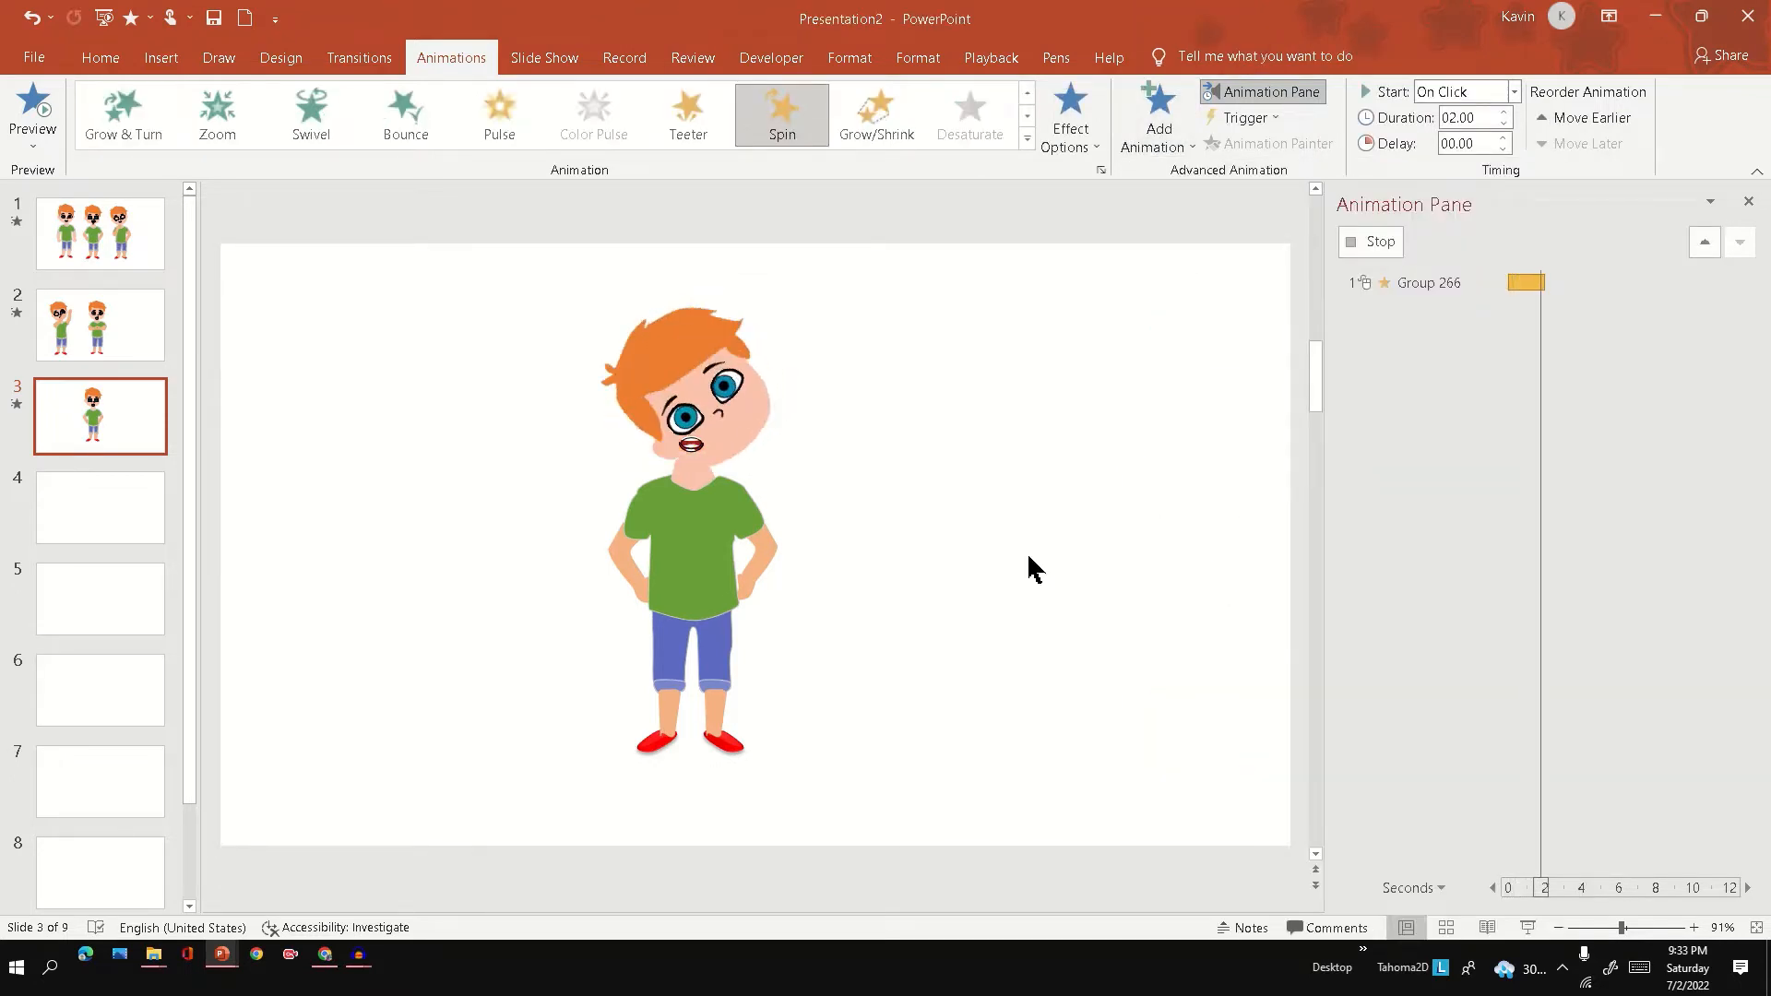
# Tilt the head group slightly clockwise and reposition it over the neck.
pyautogui.click(735, 394)
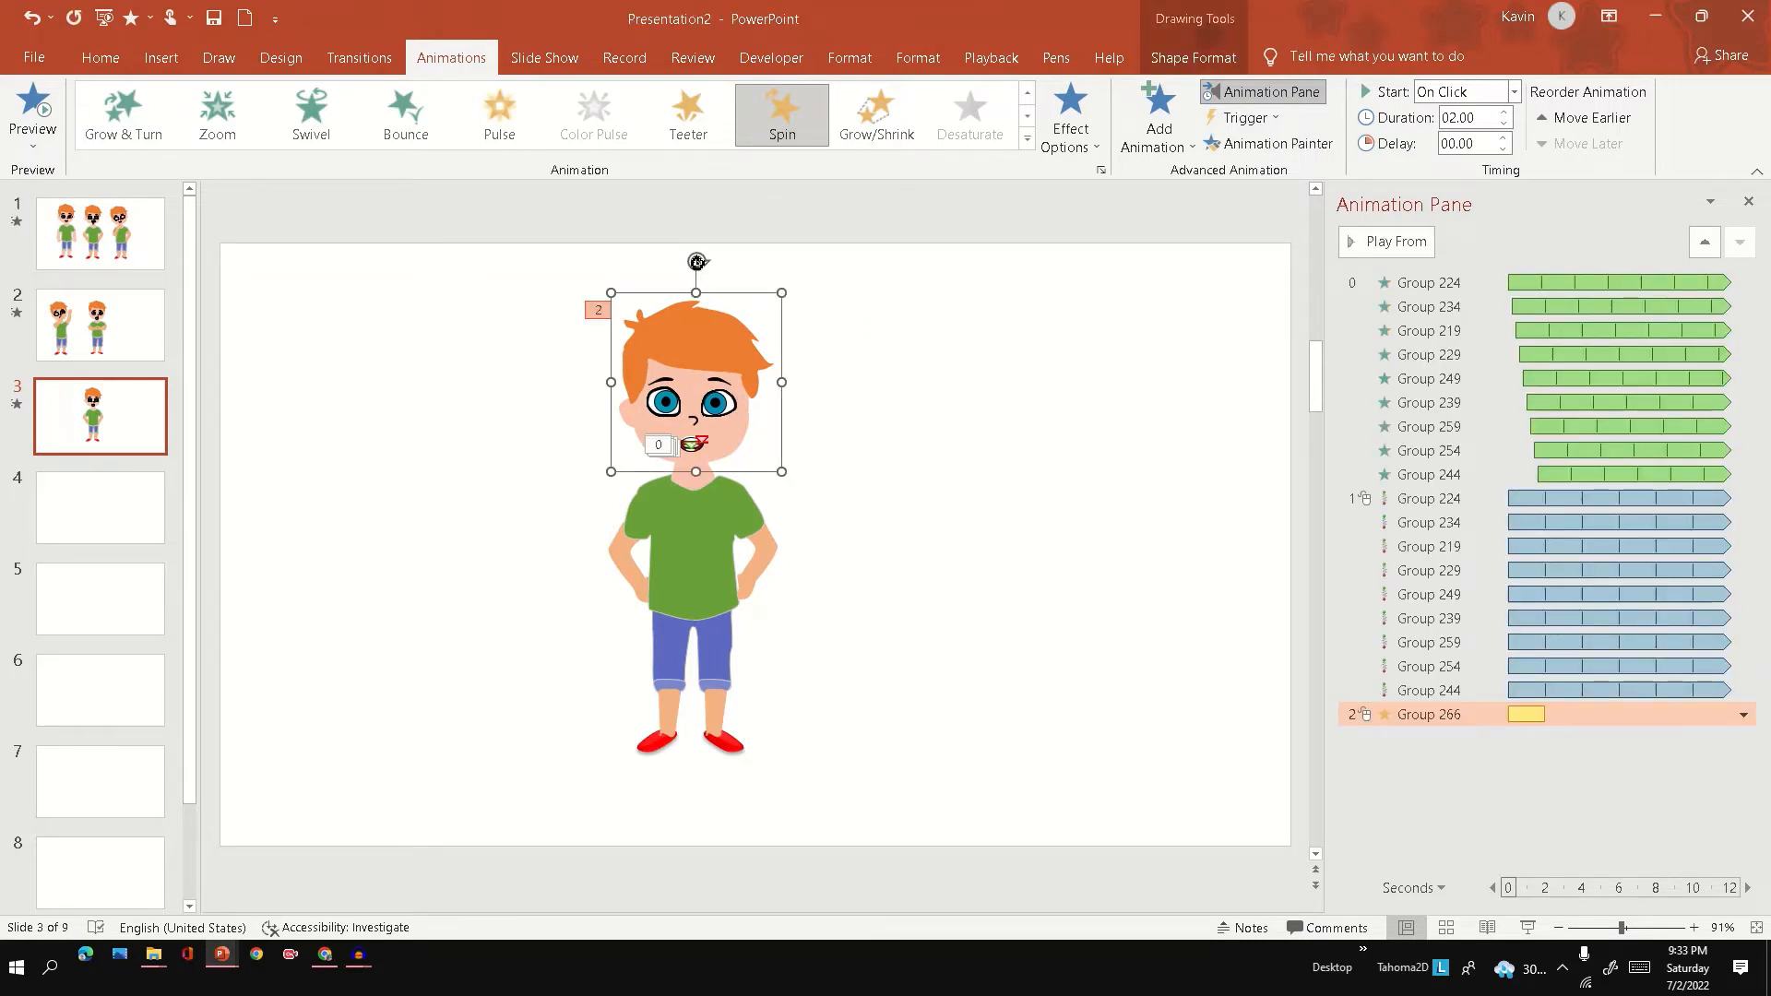
pyautogui.moveTo(697, 262); pyautogui.dragTo(723, 278)
pyautogui.moveTo(719, 375); pyautogui.dragTo(738, 380)
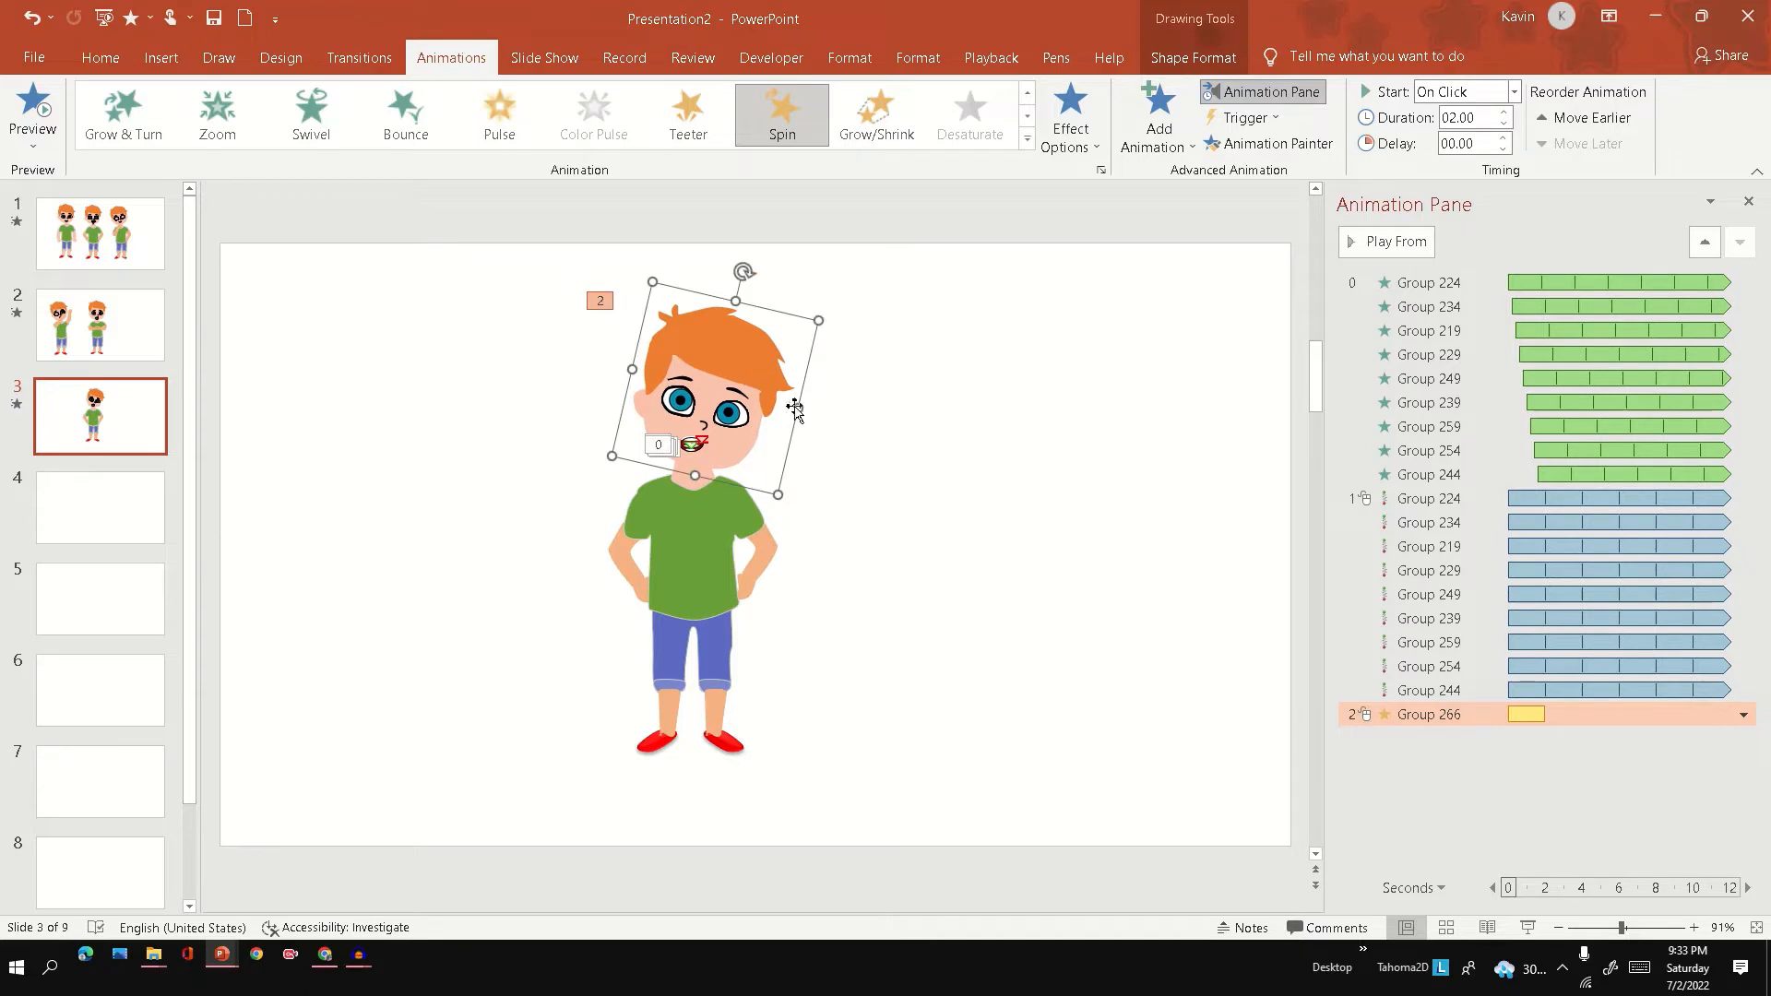
# Set the head's Spin effect to a custom 15° counterclockwise amount with auto-reverse.
pyautogui.click(1744, 715)
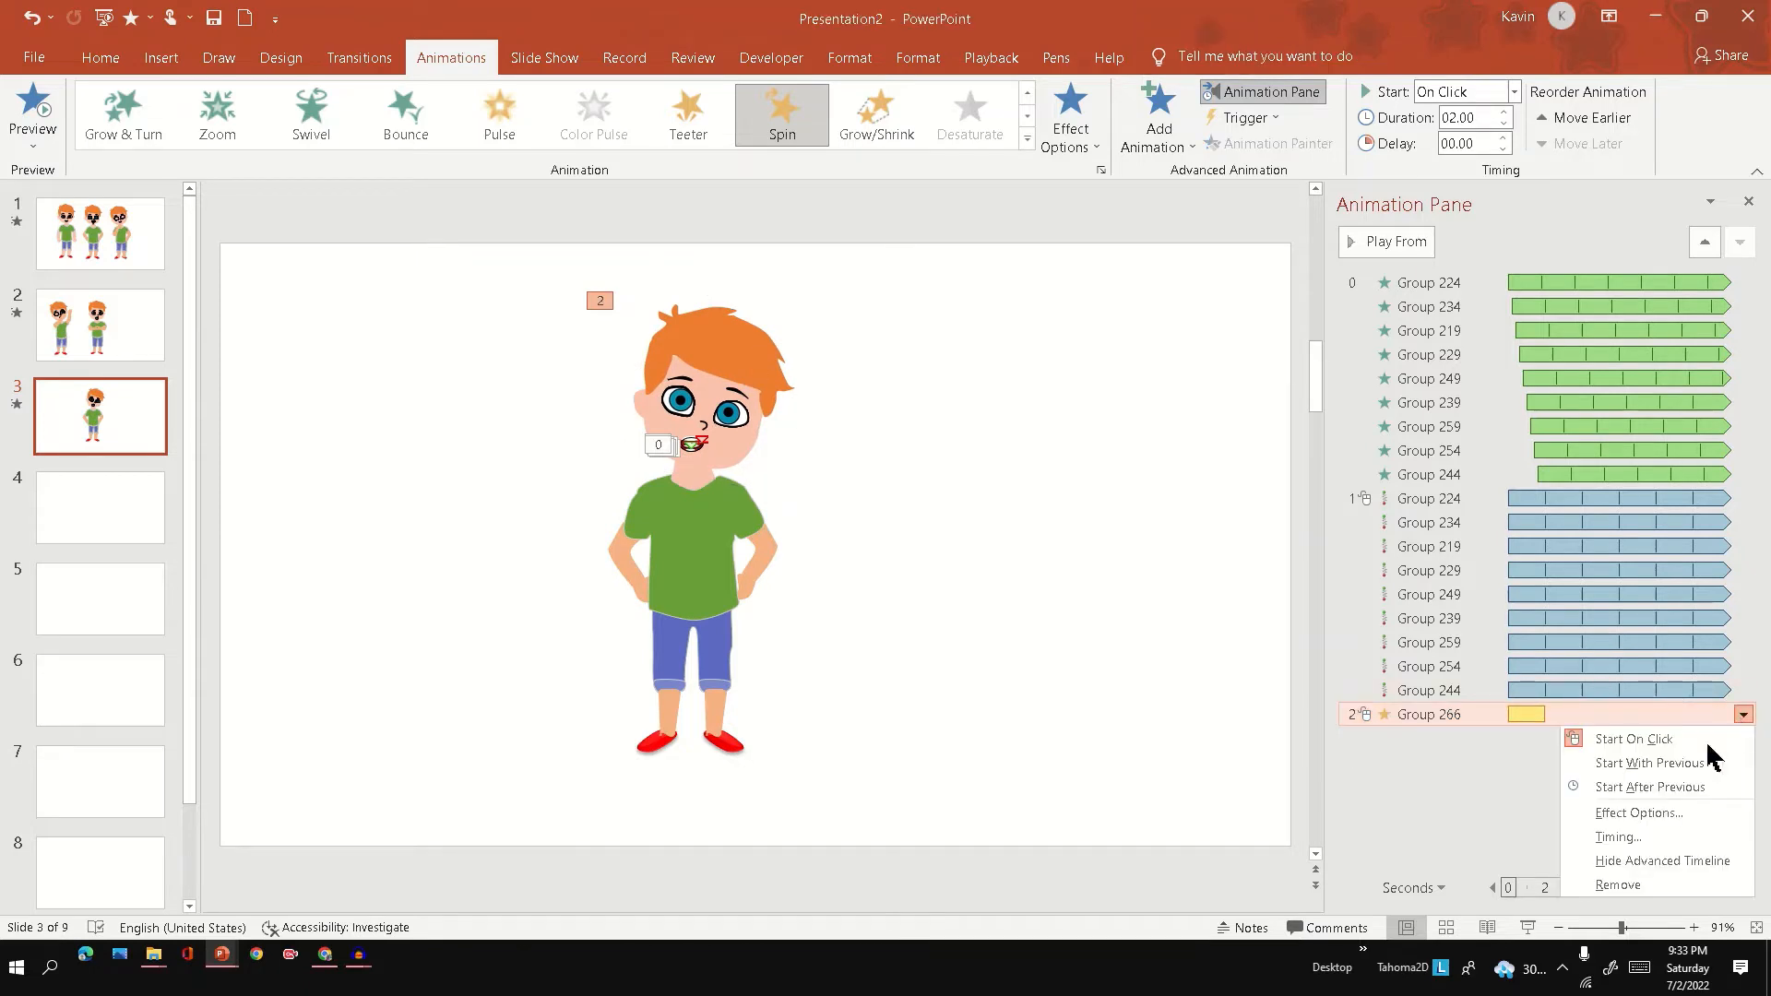
pyautogui.click(1651, 813)
pyautogui.moveTo(513, 207); pyautogui.dragTo(1158, 145)
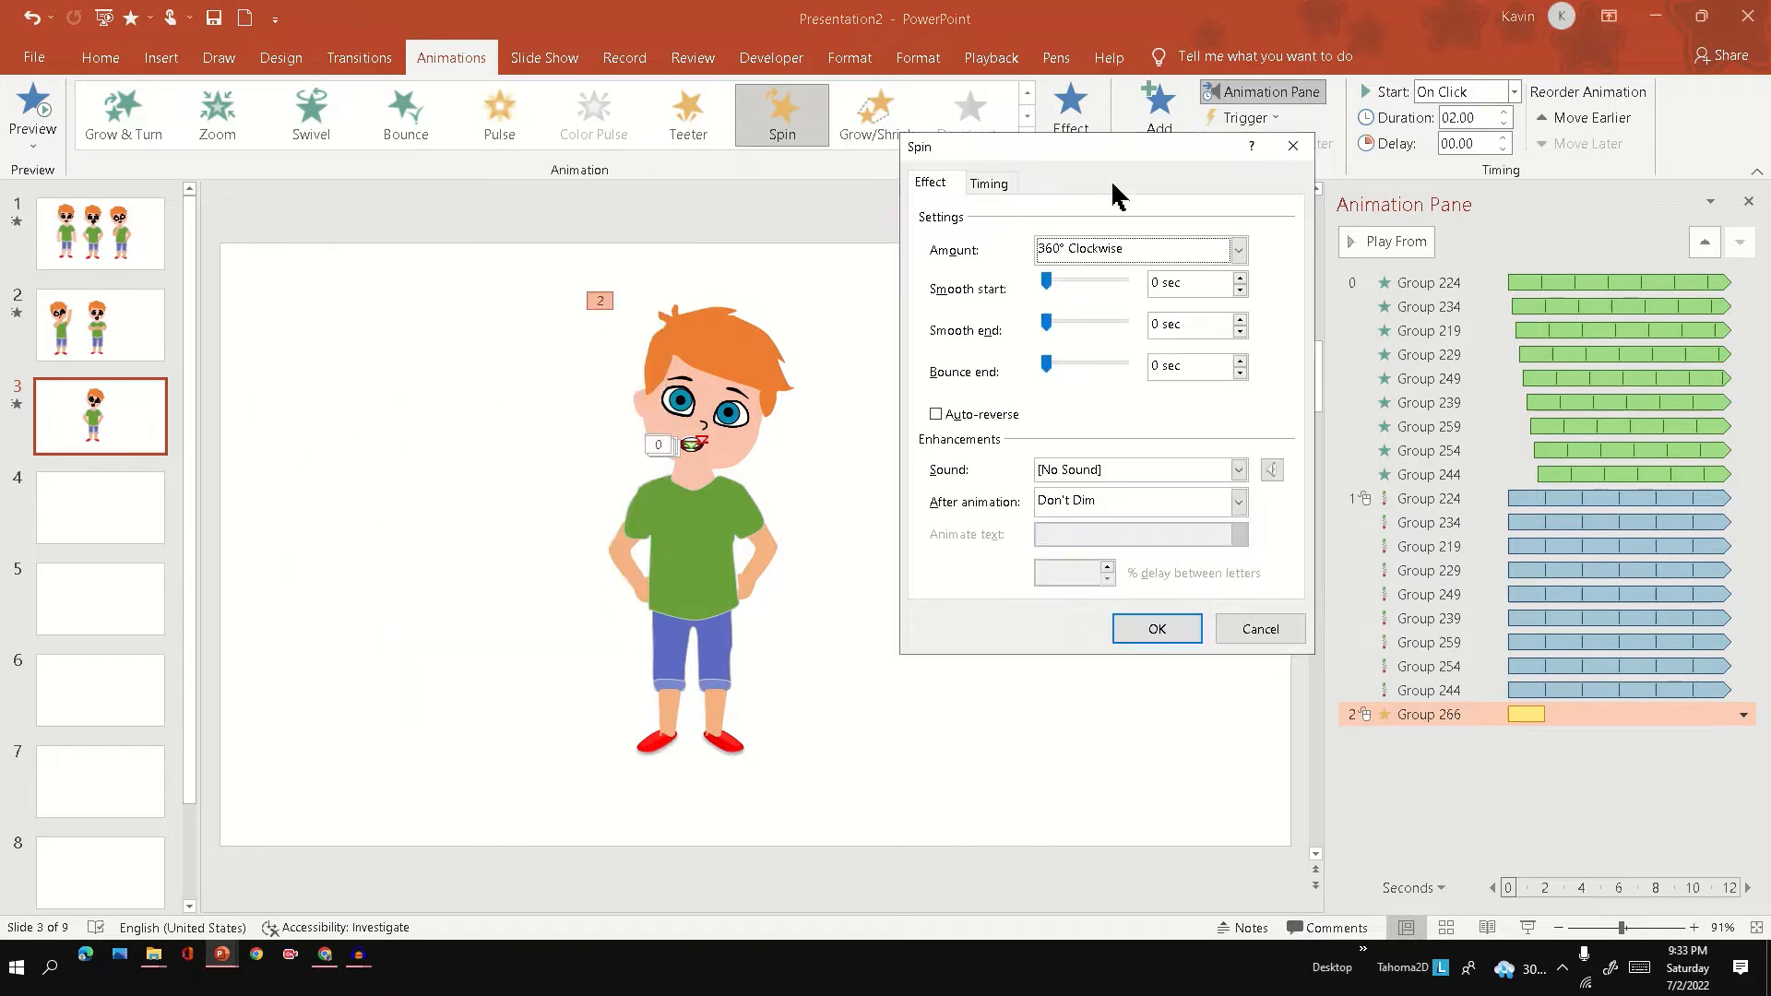
pyautogui.click(1237, 250)
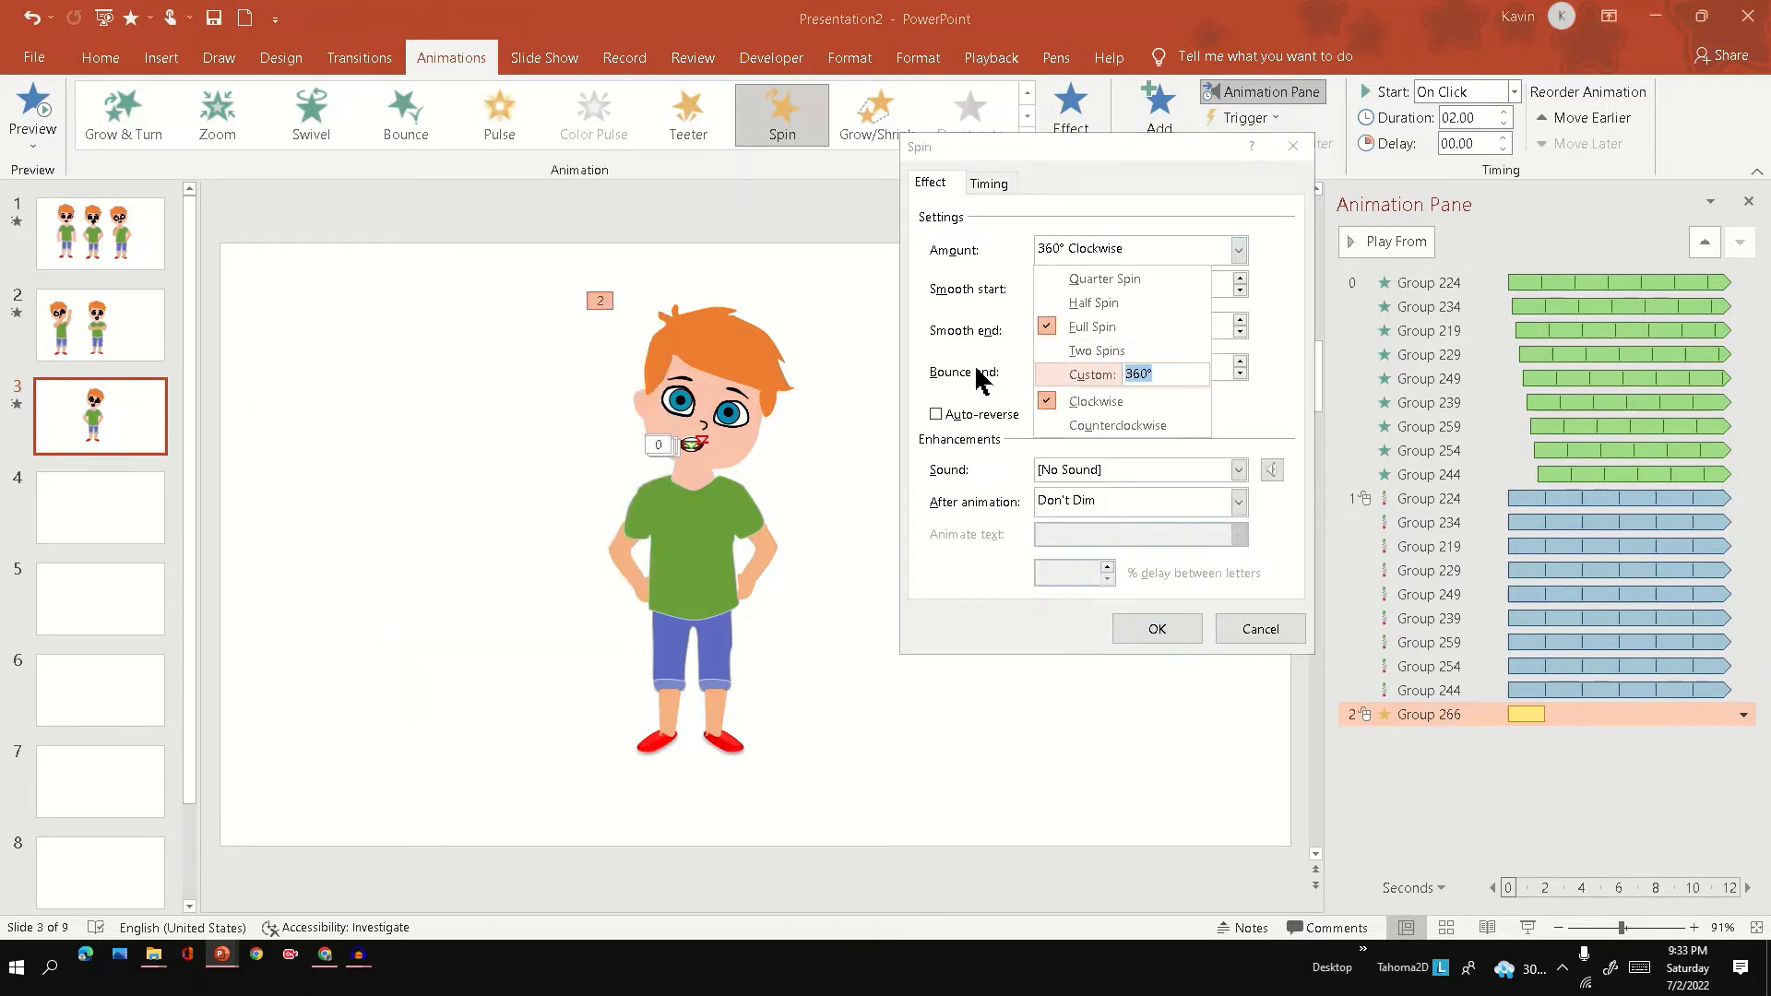
pyautogui.press('Return')
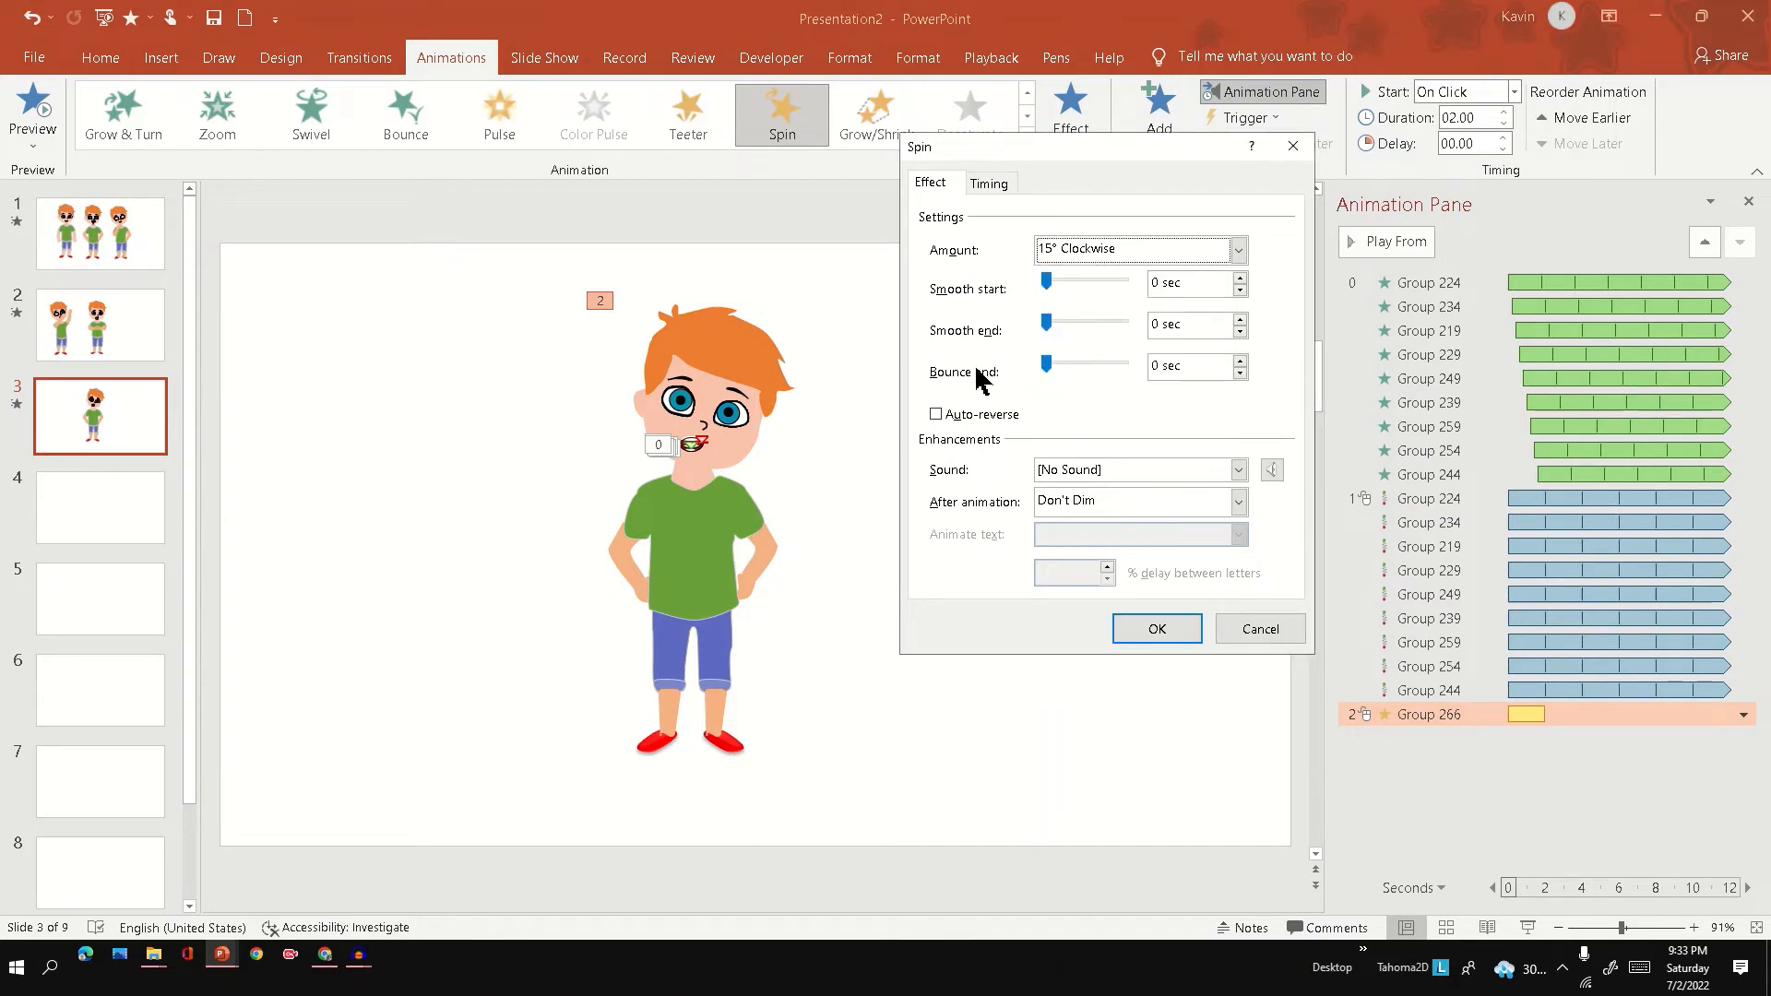
pyautogui.click(1237, 250)
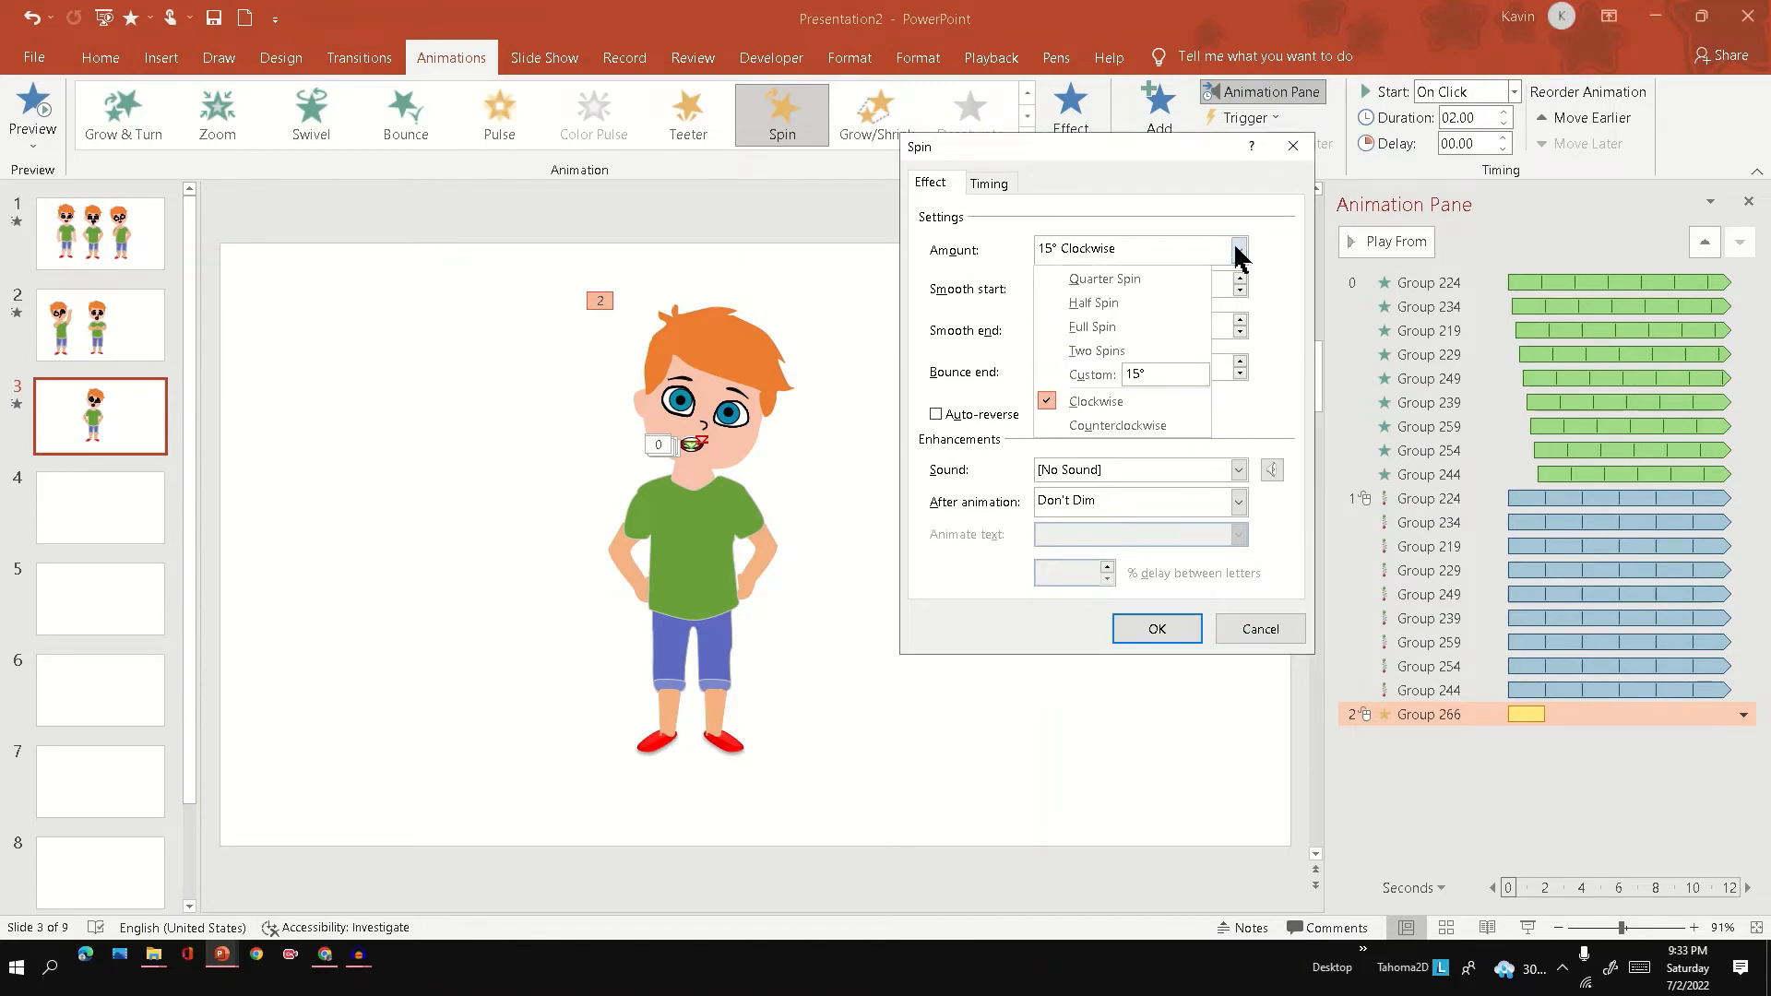
pyautogui.click(1117, 425)
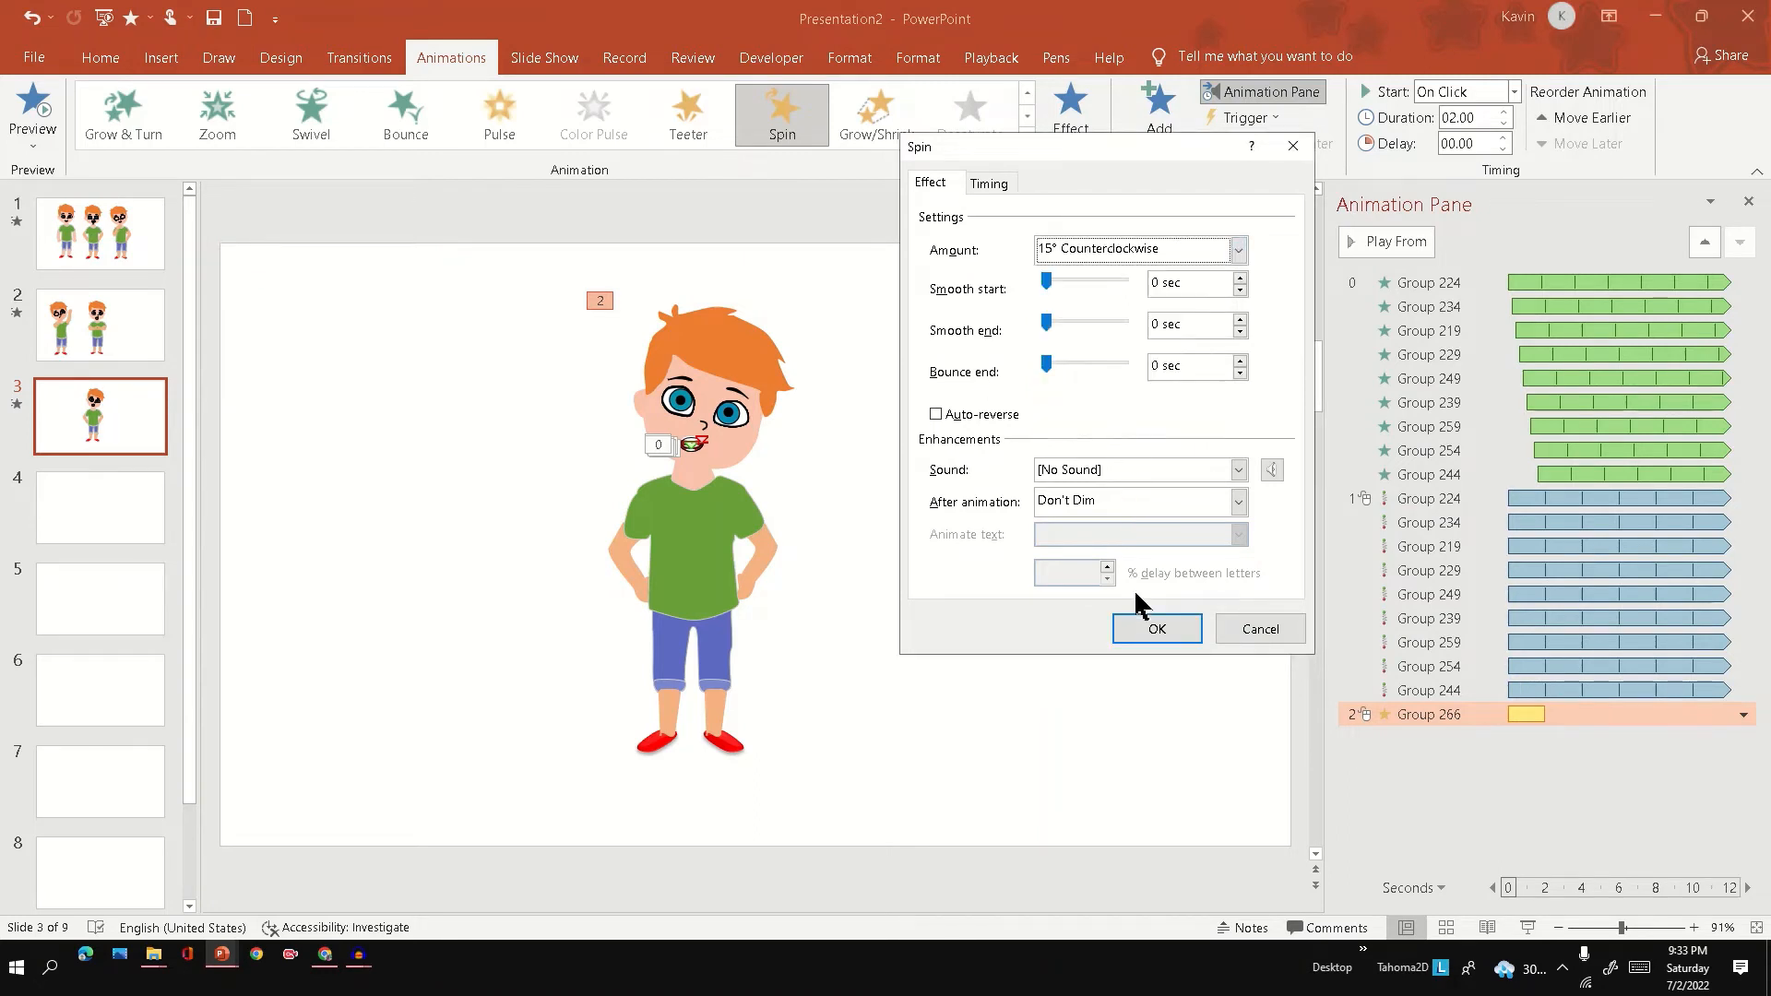
pyautogui.click(986, 418)
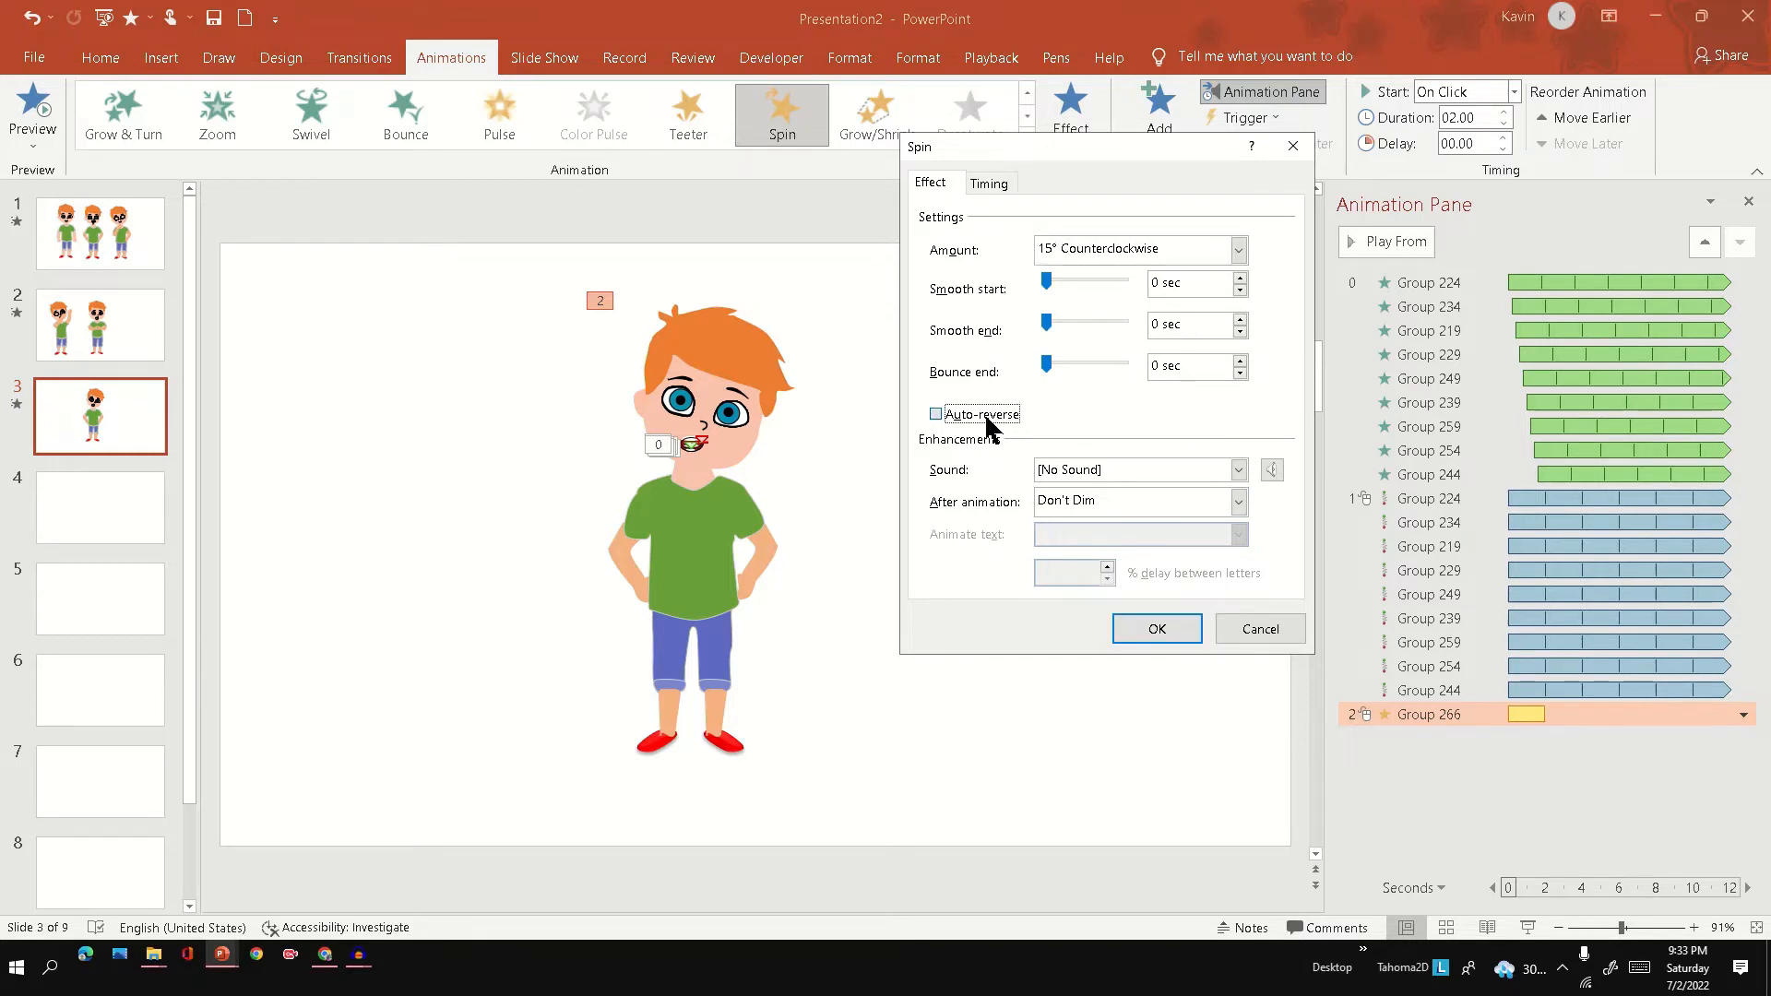
# Set the head's Spin duration to 1 seconds (Fast), repeating Until End of Slide, and apply the effect settings.
pyautogui.click(989, 183)
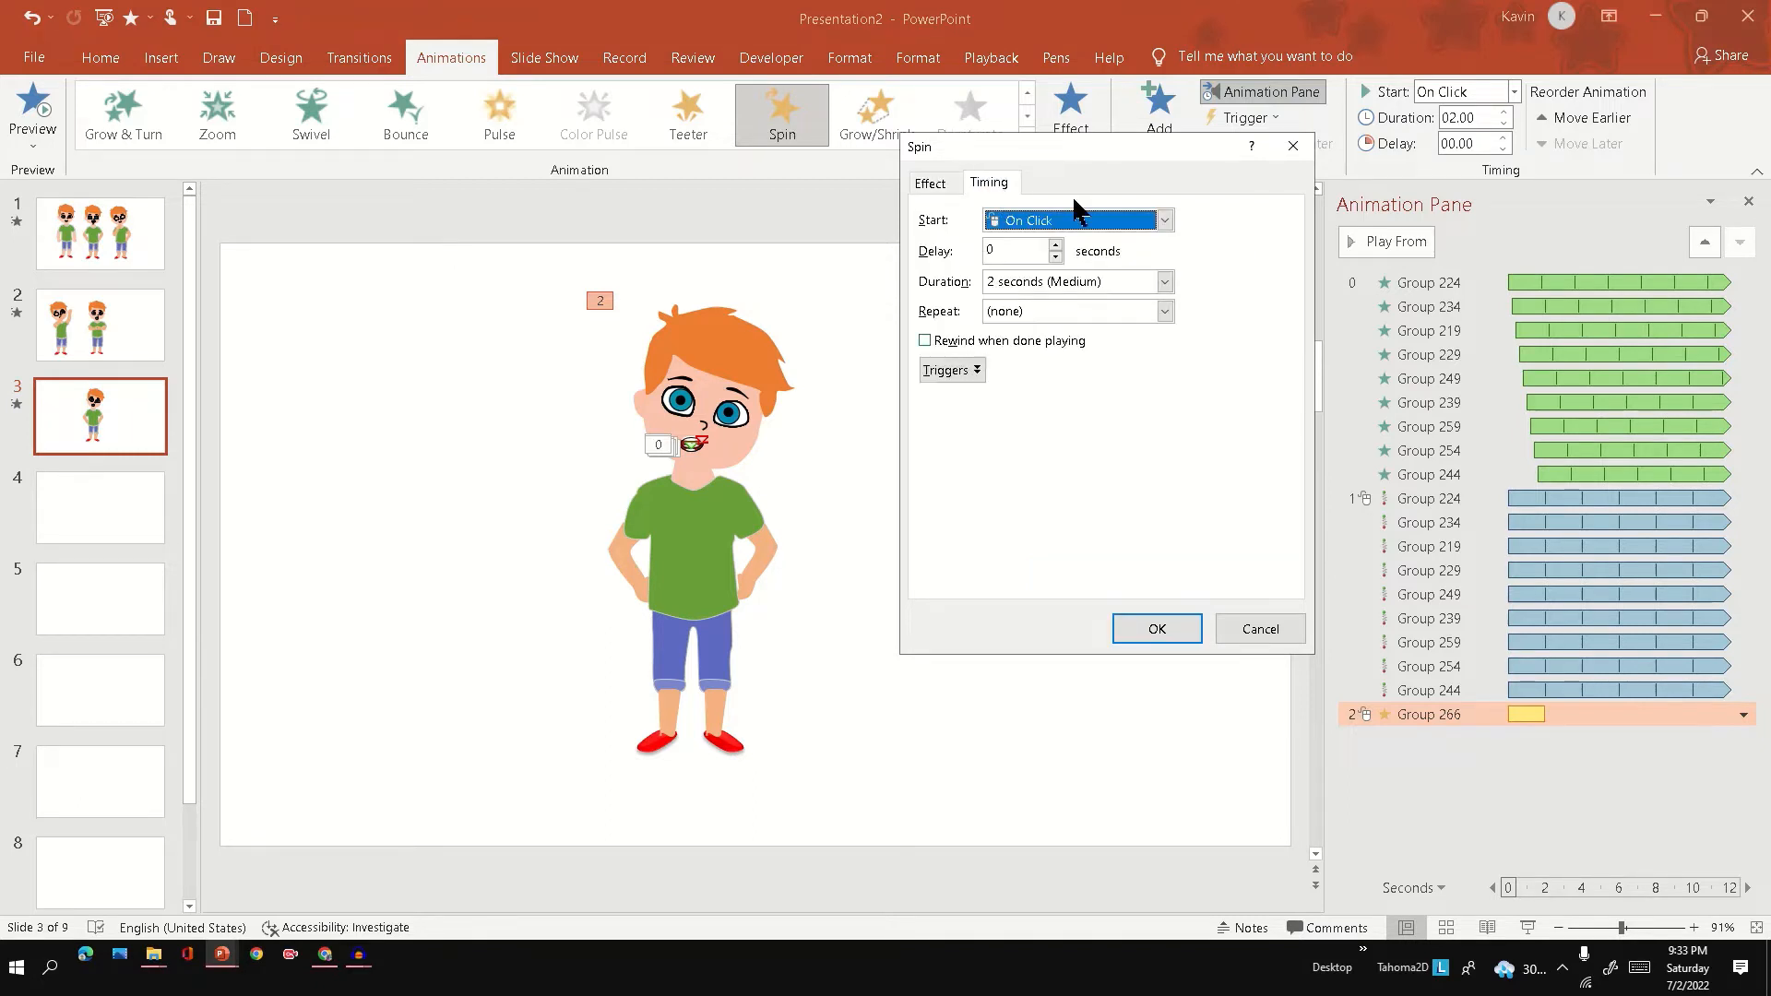
pyautogui.click(1164, 282)
pyautogui.click(1058, 375)
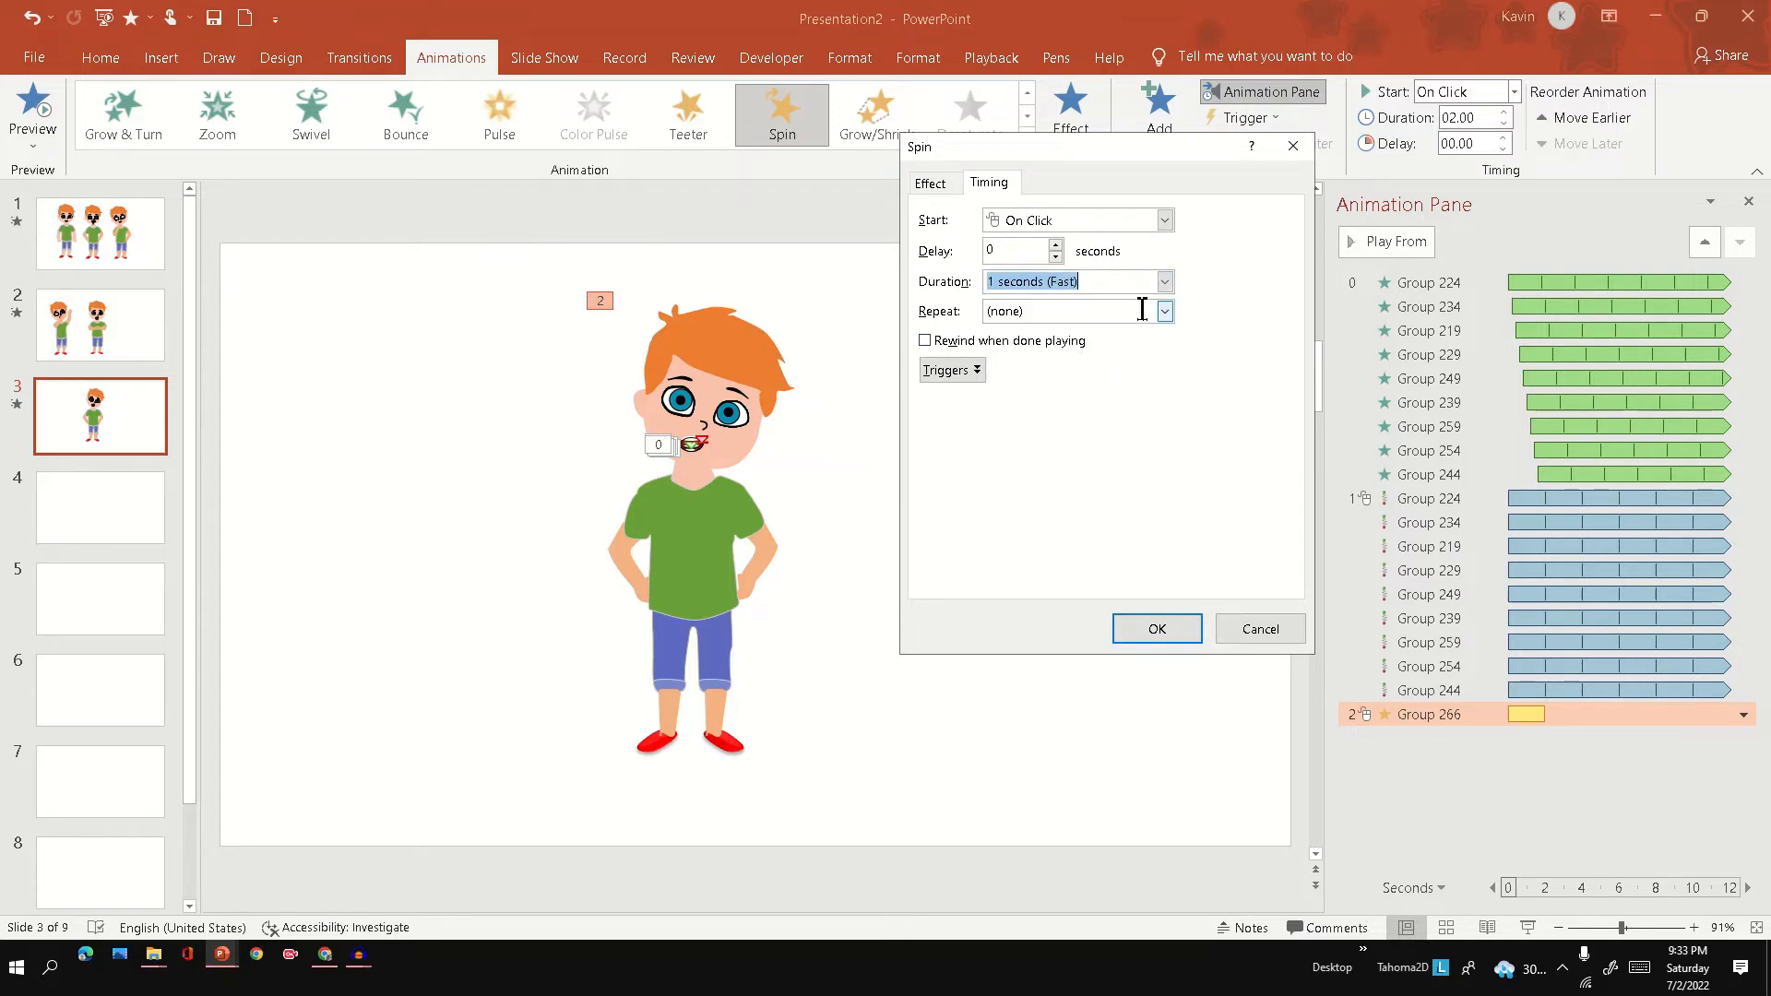
pyautogui.click(1165, 311)
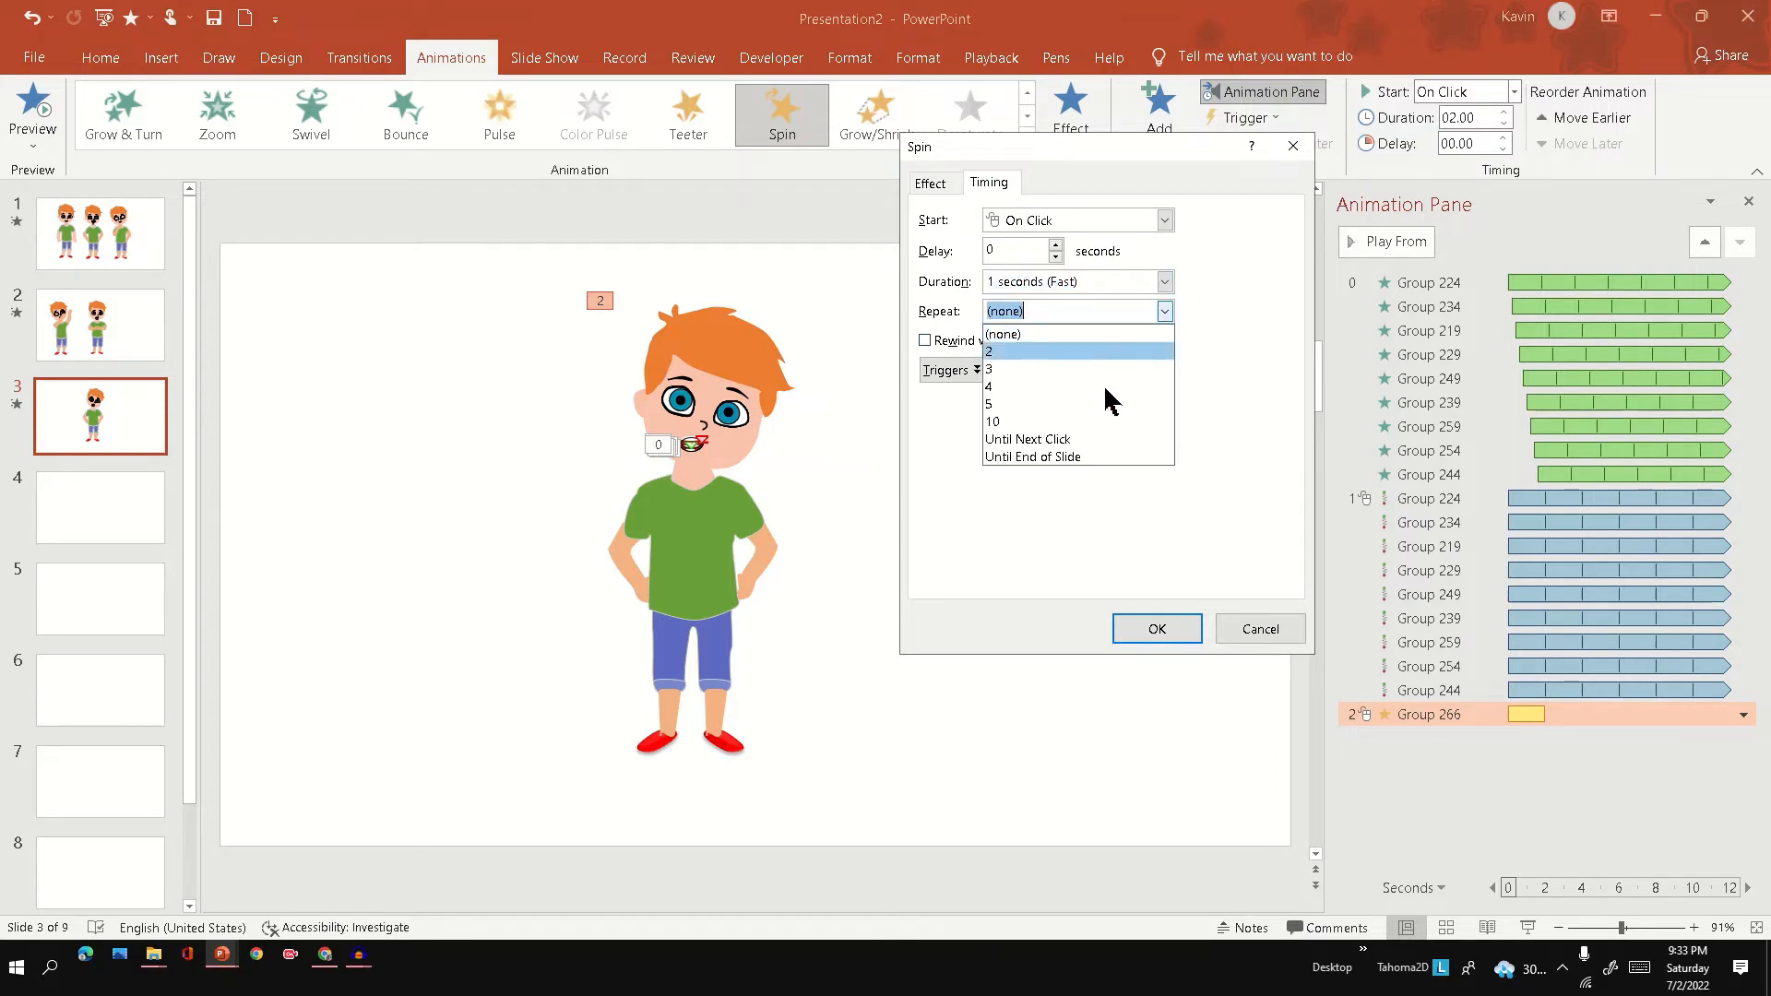
pyautogui.click(1059, 455)
pyautogui.click(1157, 630)
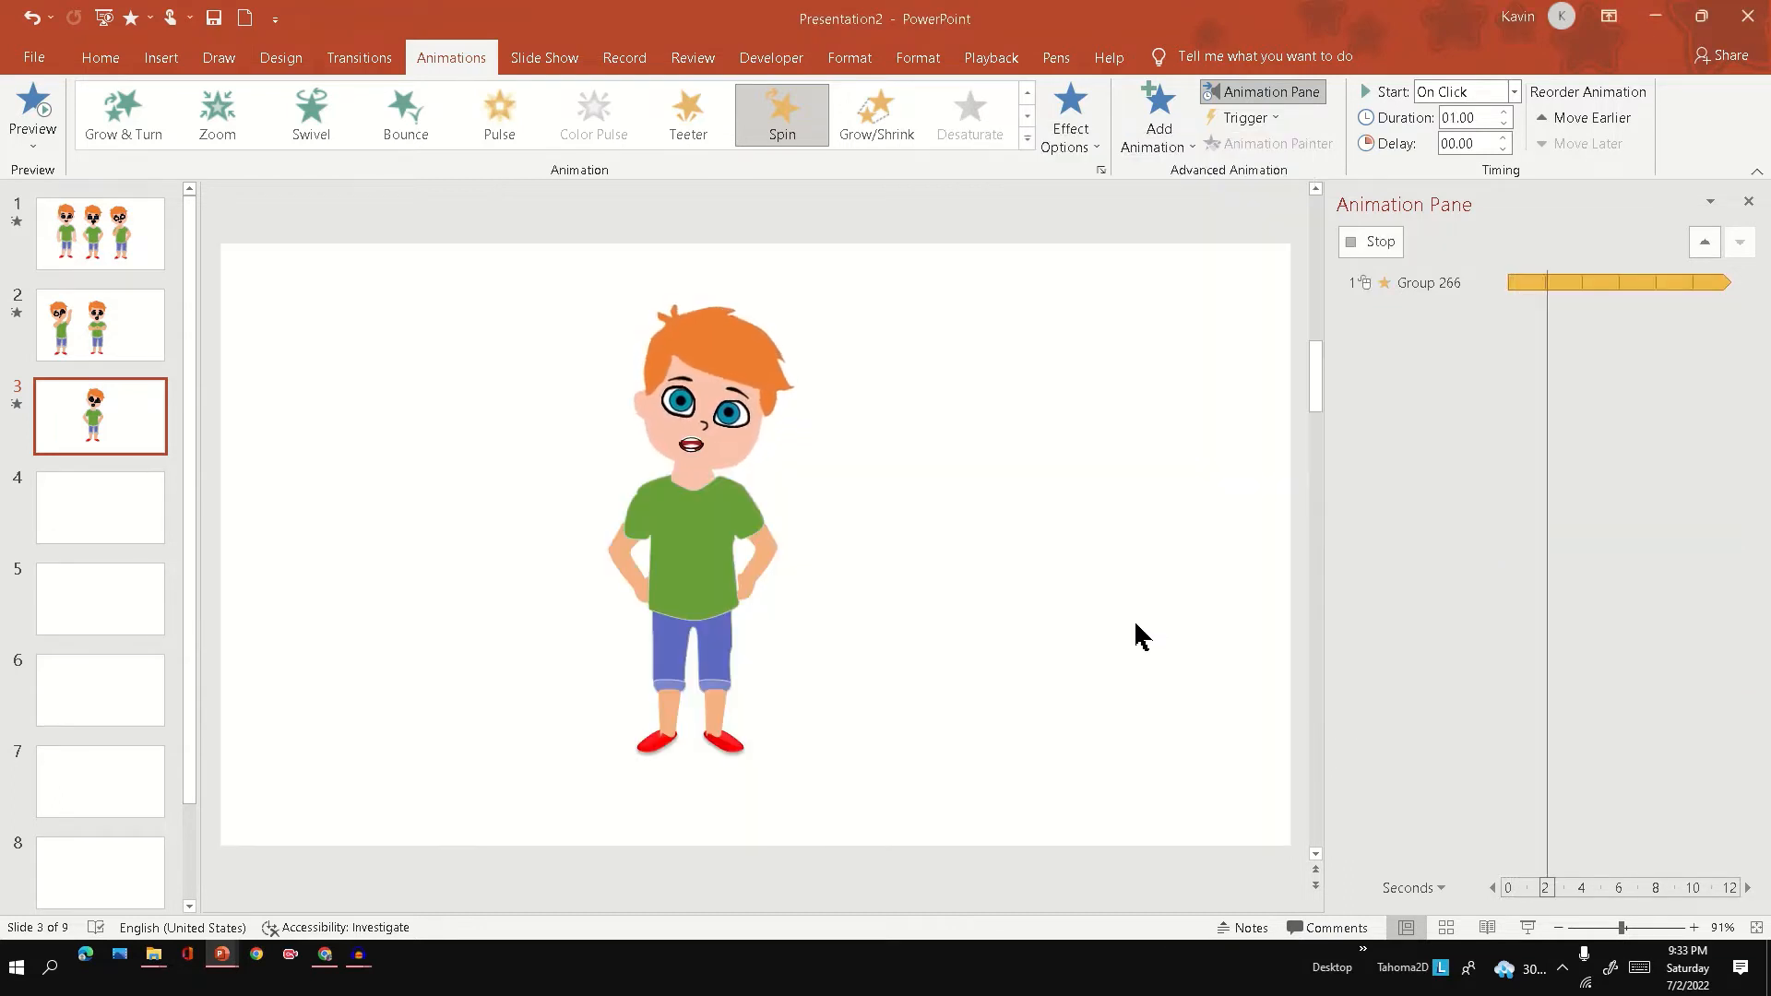
# Set the head's Spin animation to start With Previous, move it before the mouth's motion paths, and preview the slide show.
pyautogui.click(1528, 928)
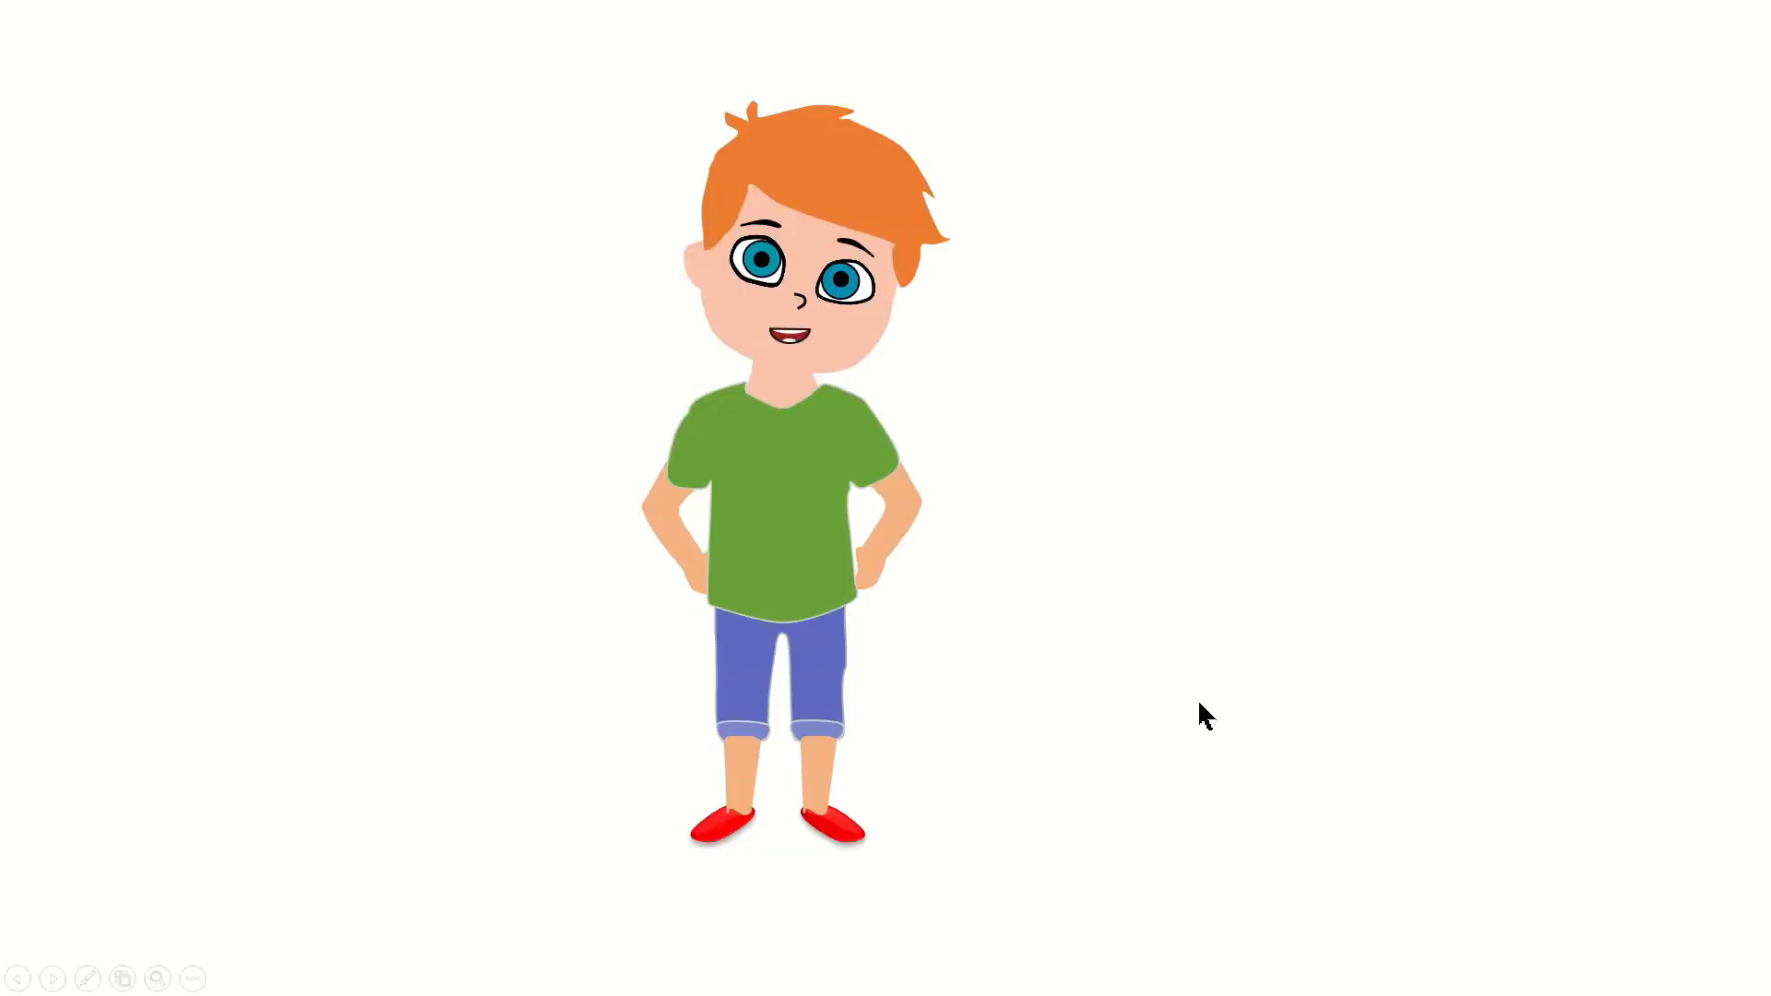
pyautogui.press('Escape')
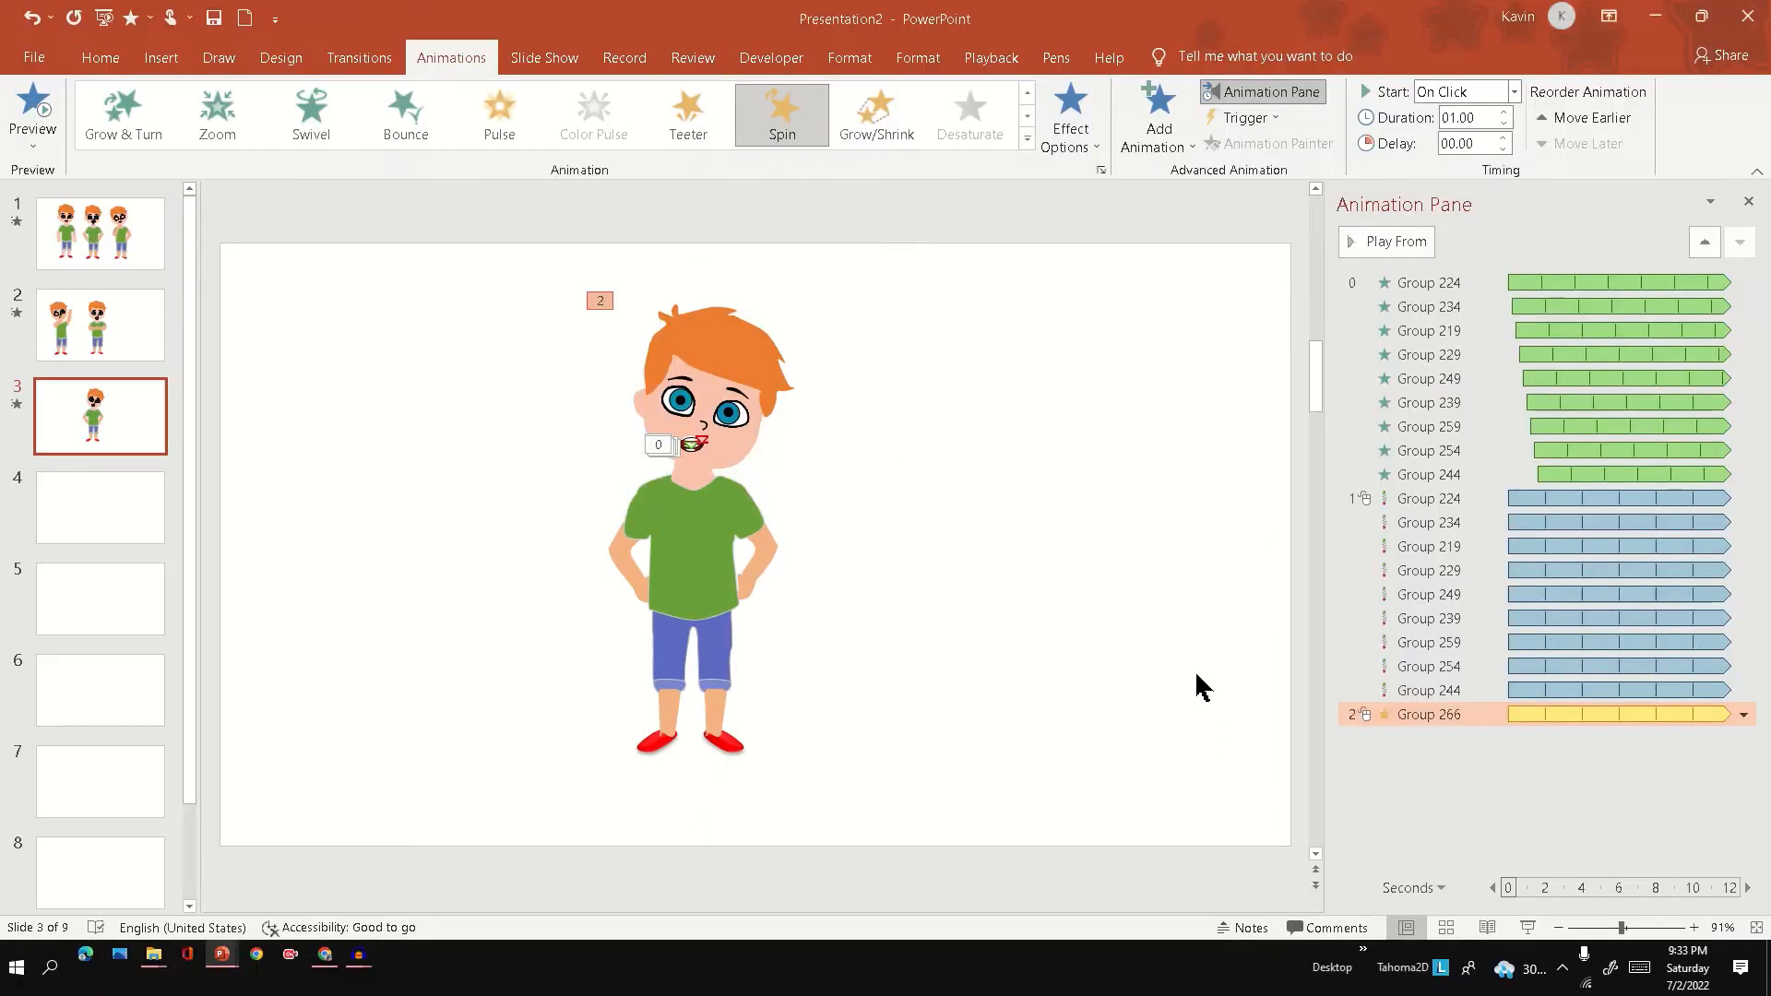
pyautogui.click(1744, 715)
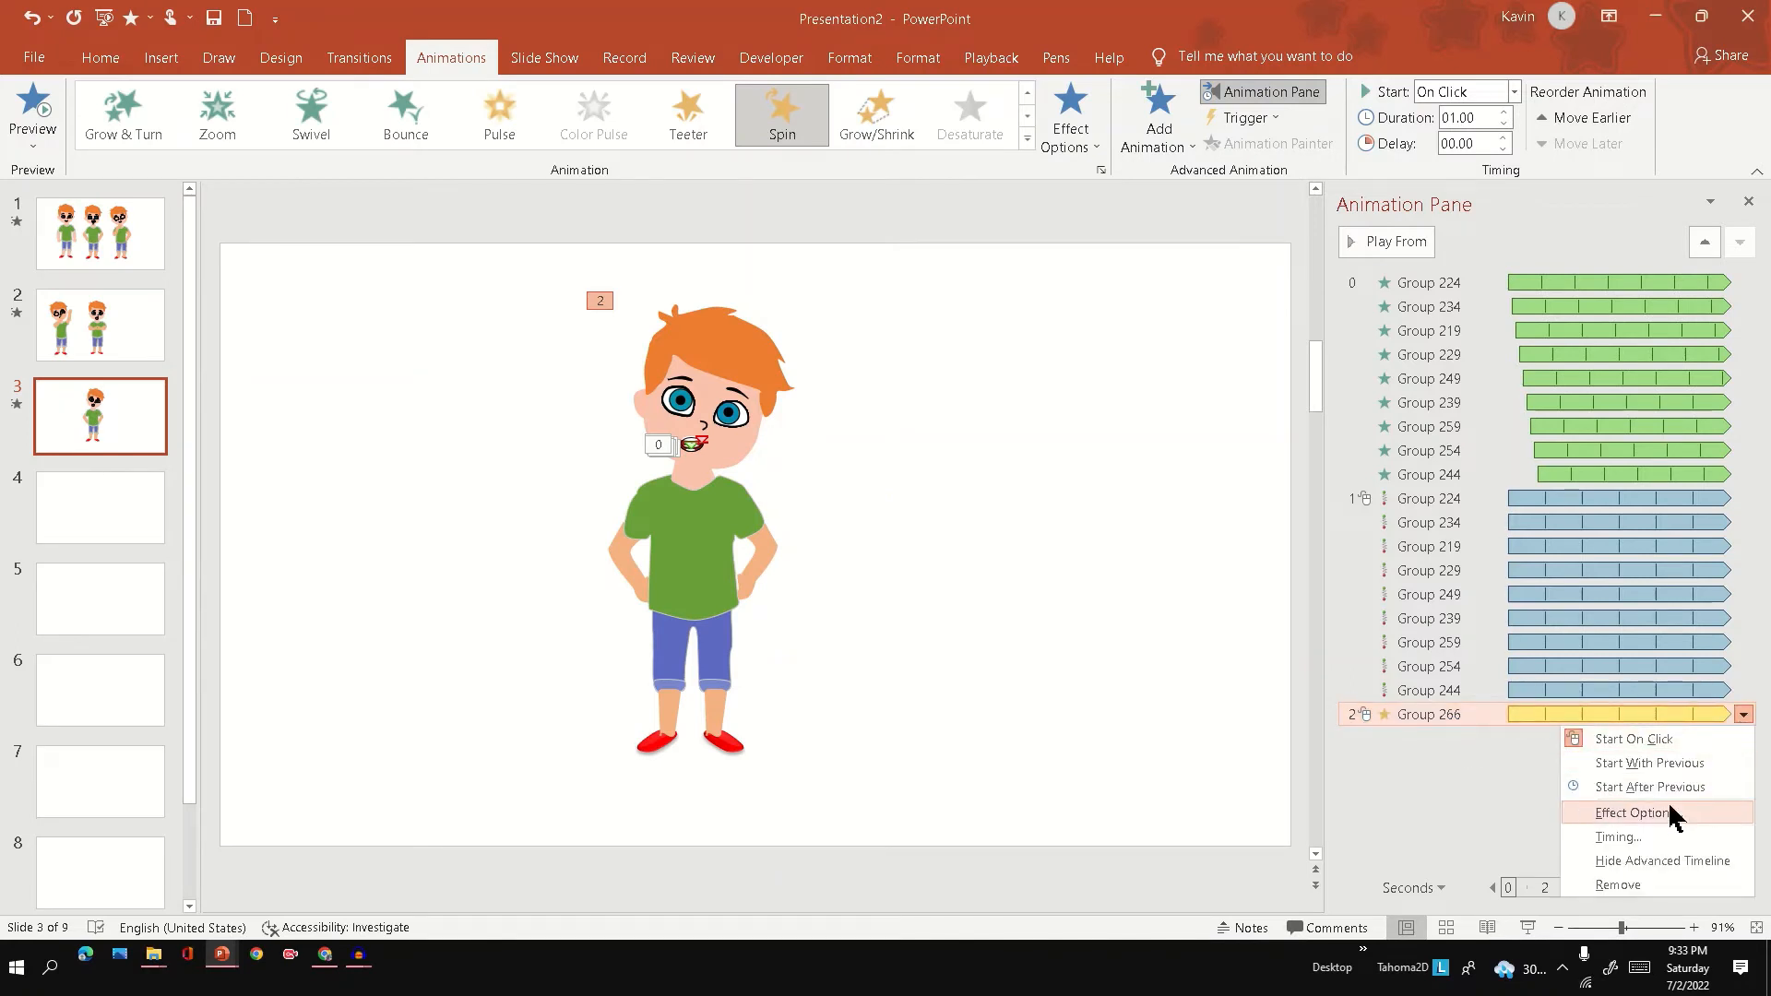
pyautogui.click(1514, 91)
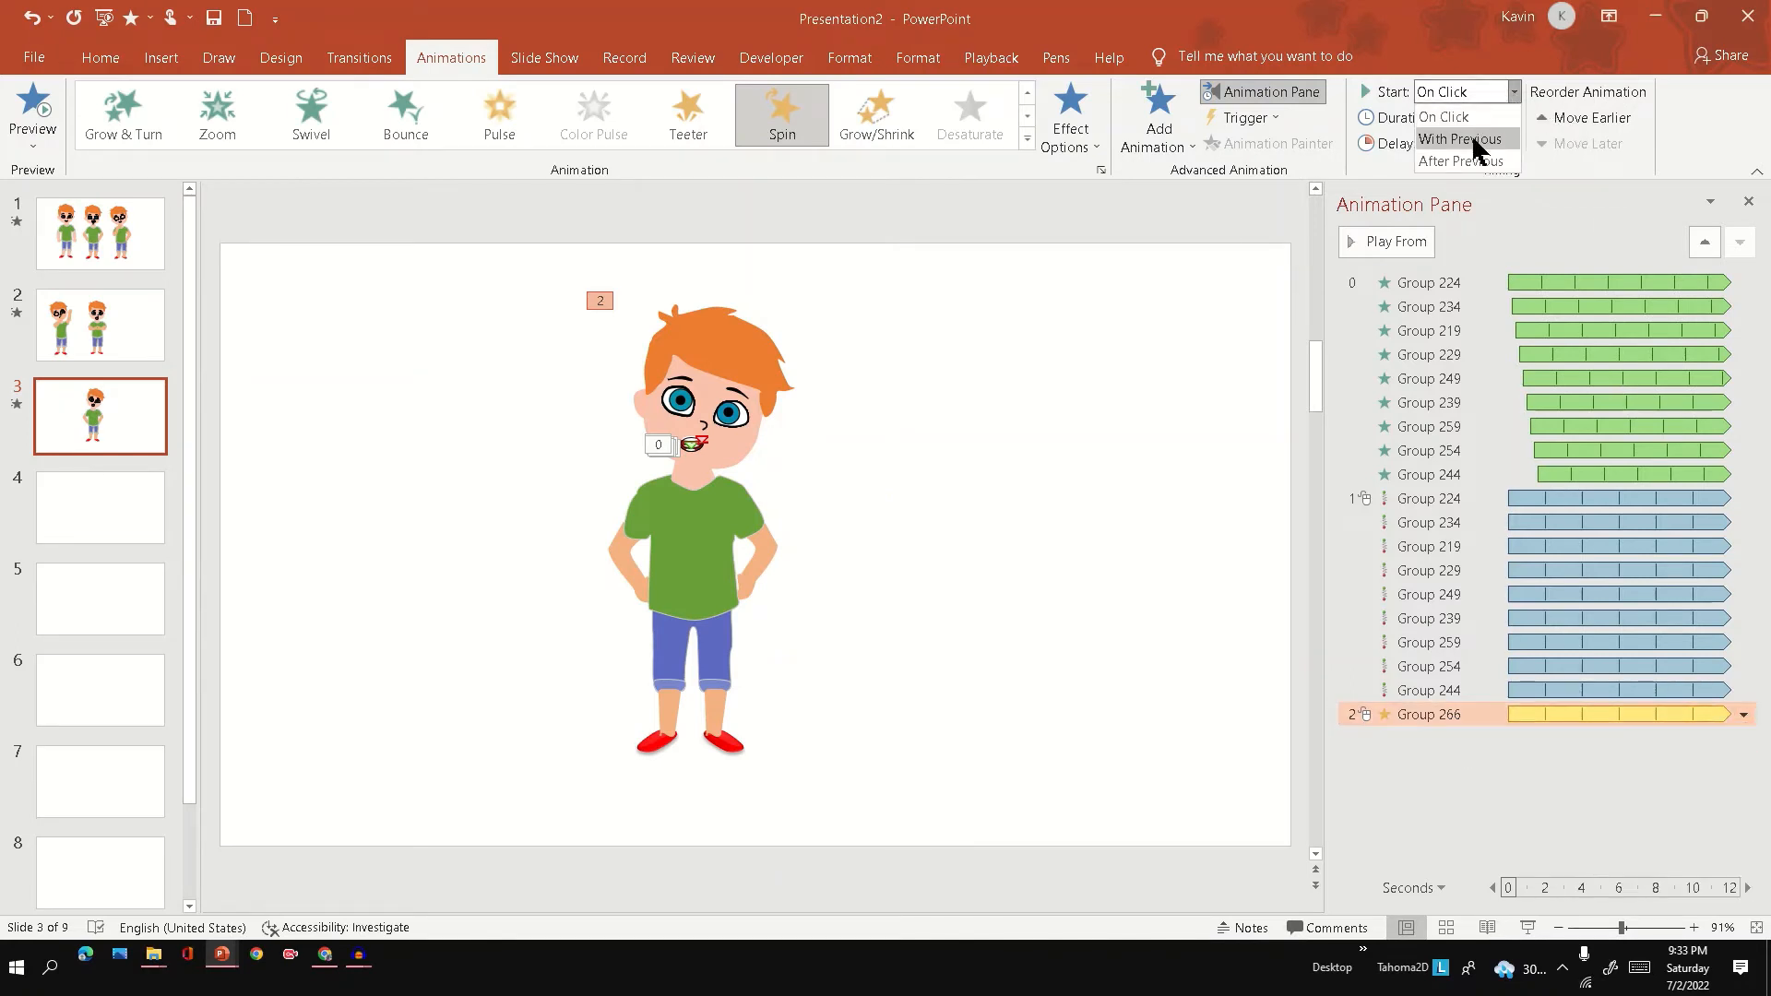
pyautogui.click(1462, 138)
pyautogui.moveTo(1447, 715); pyautogui.dragTo(1462, 496)
pyautogui.click(1527, 927)
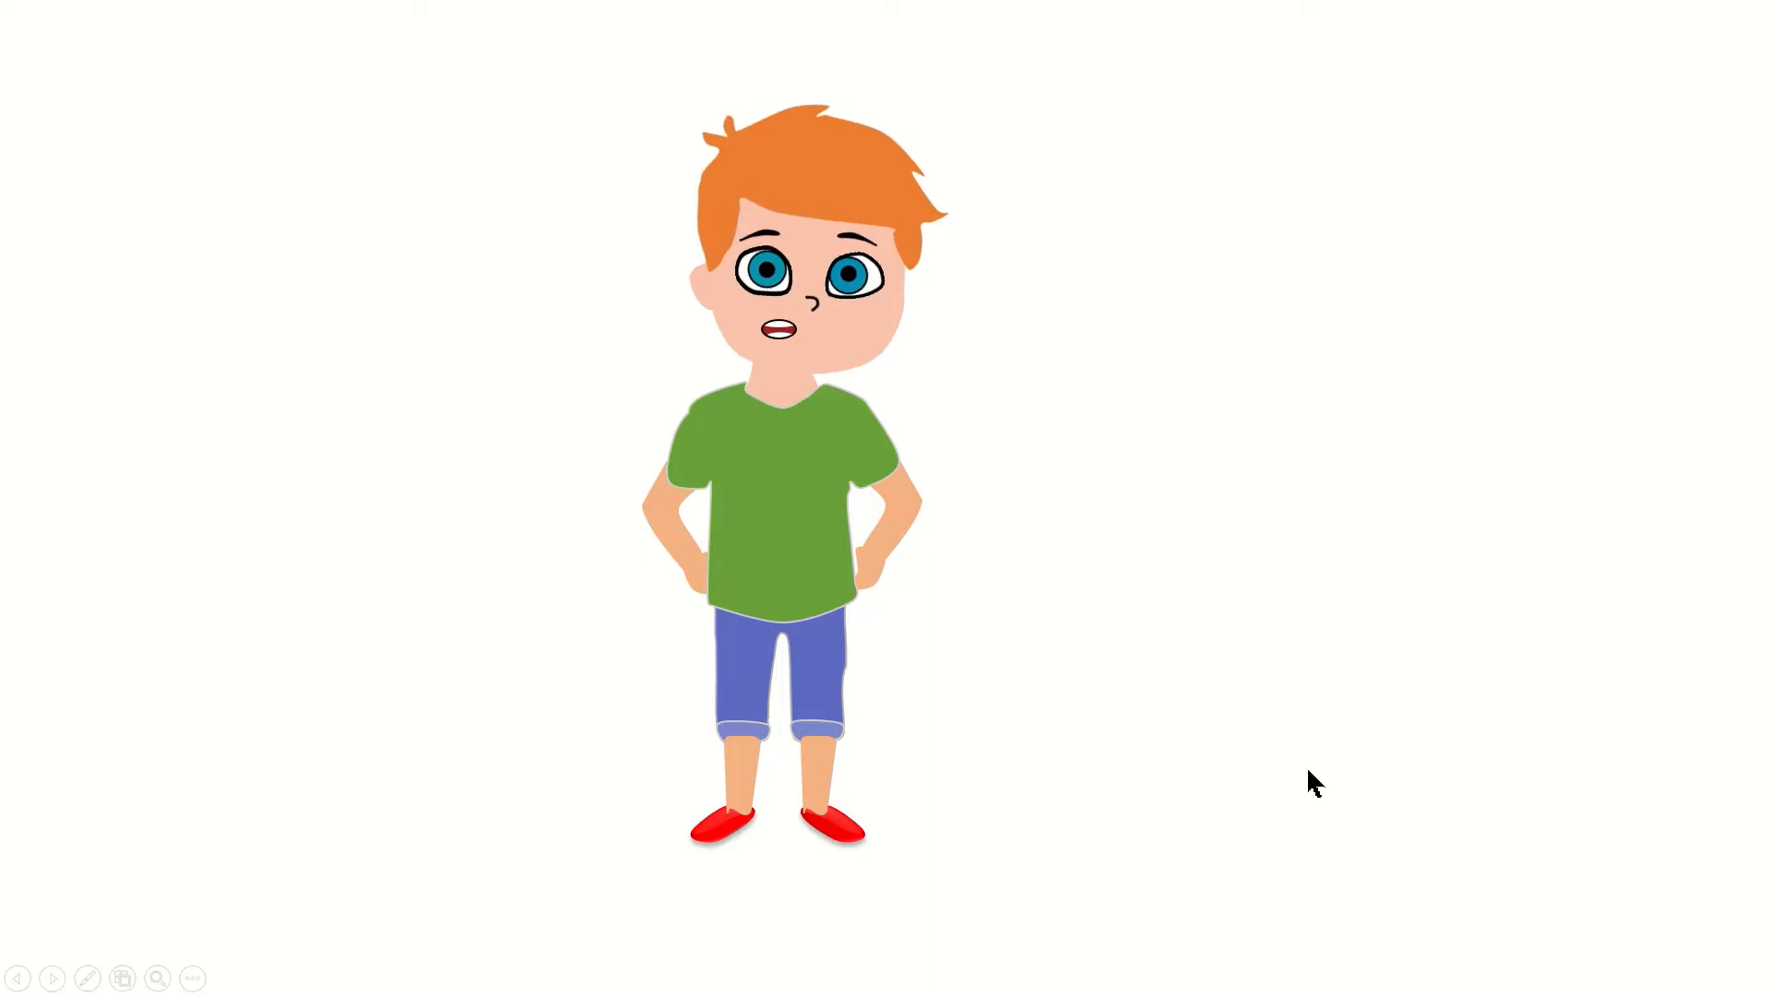
pyautogui.press('Escape')
# Play slide 2 of making.pptx as a slide show to review the boy's animations.
pyautogui.click(817, 544)
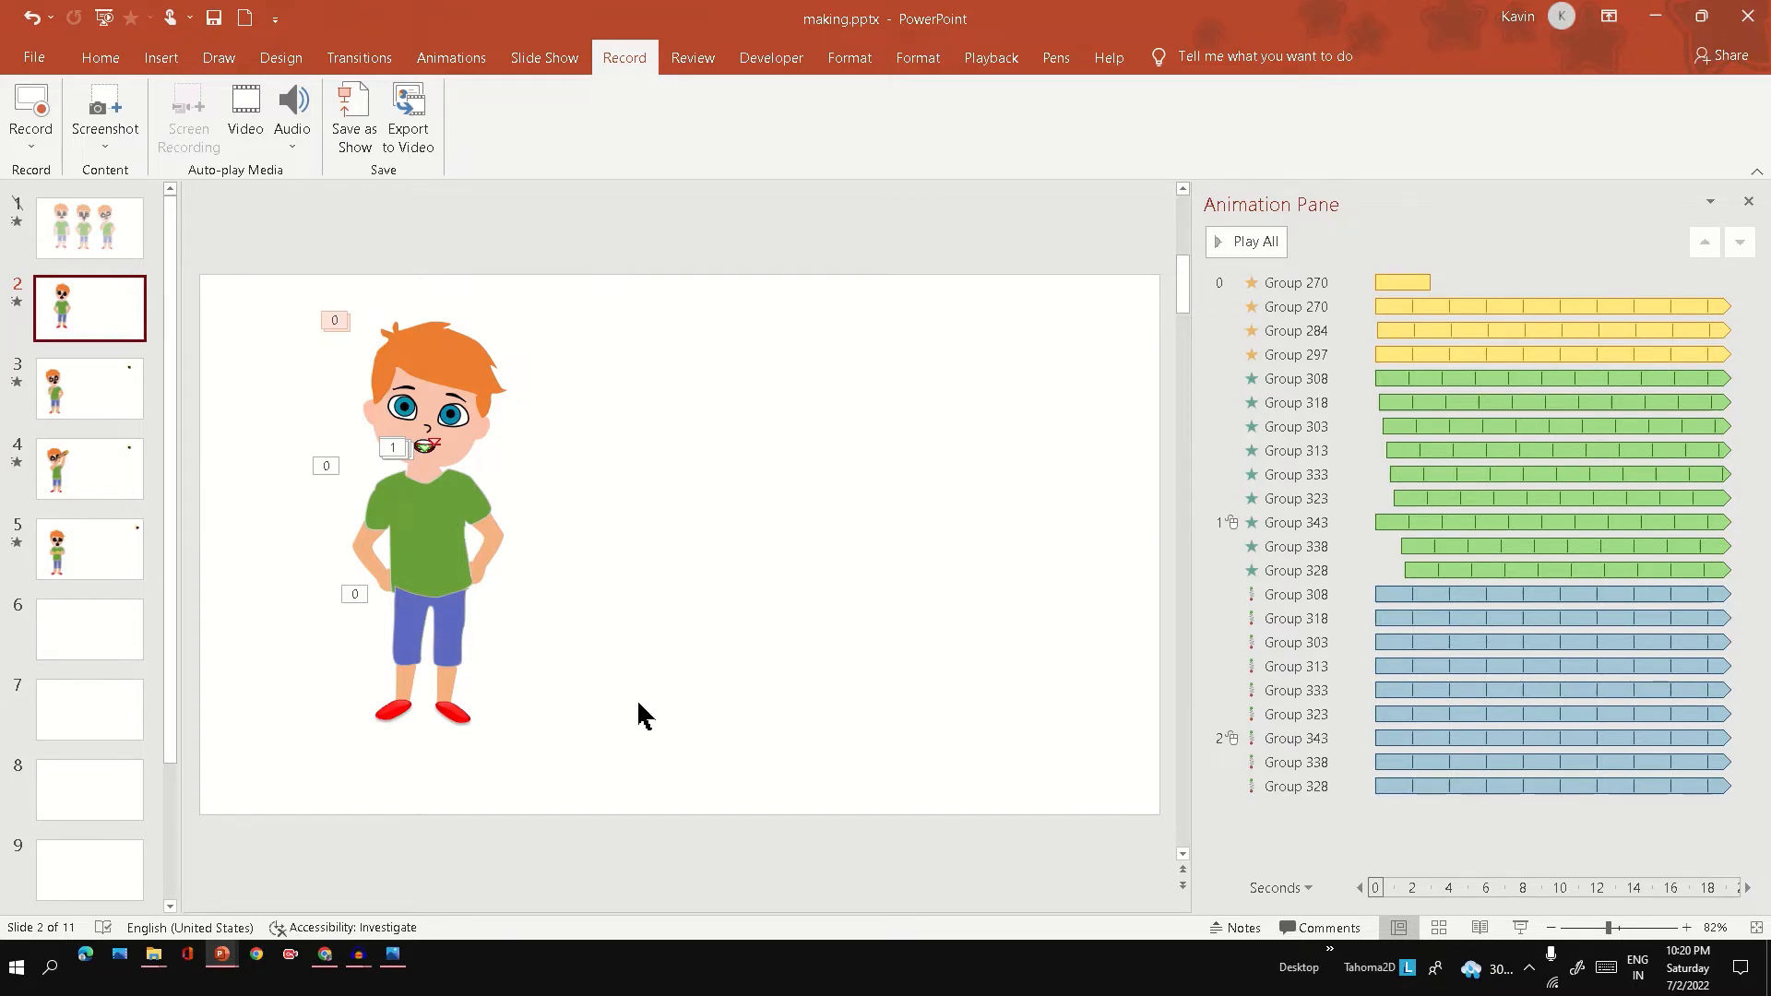
pyautogui.click(1520, 927)
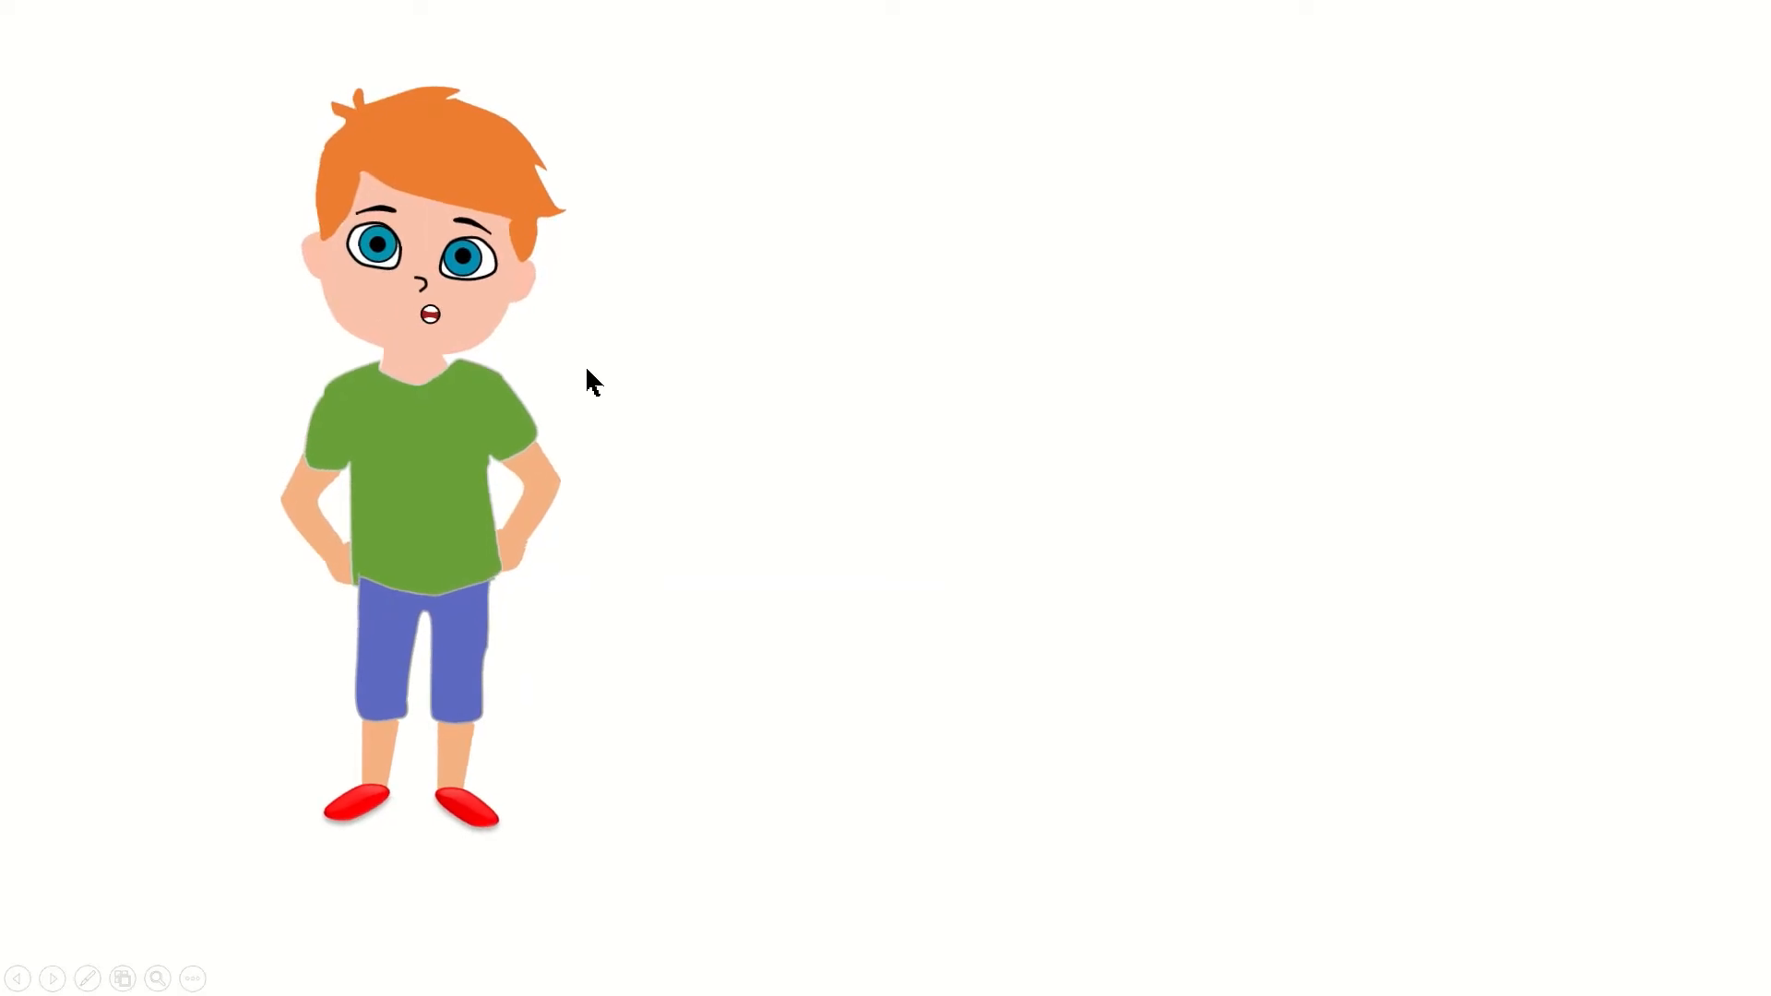
pyautogui.press('Escape')
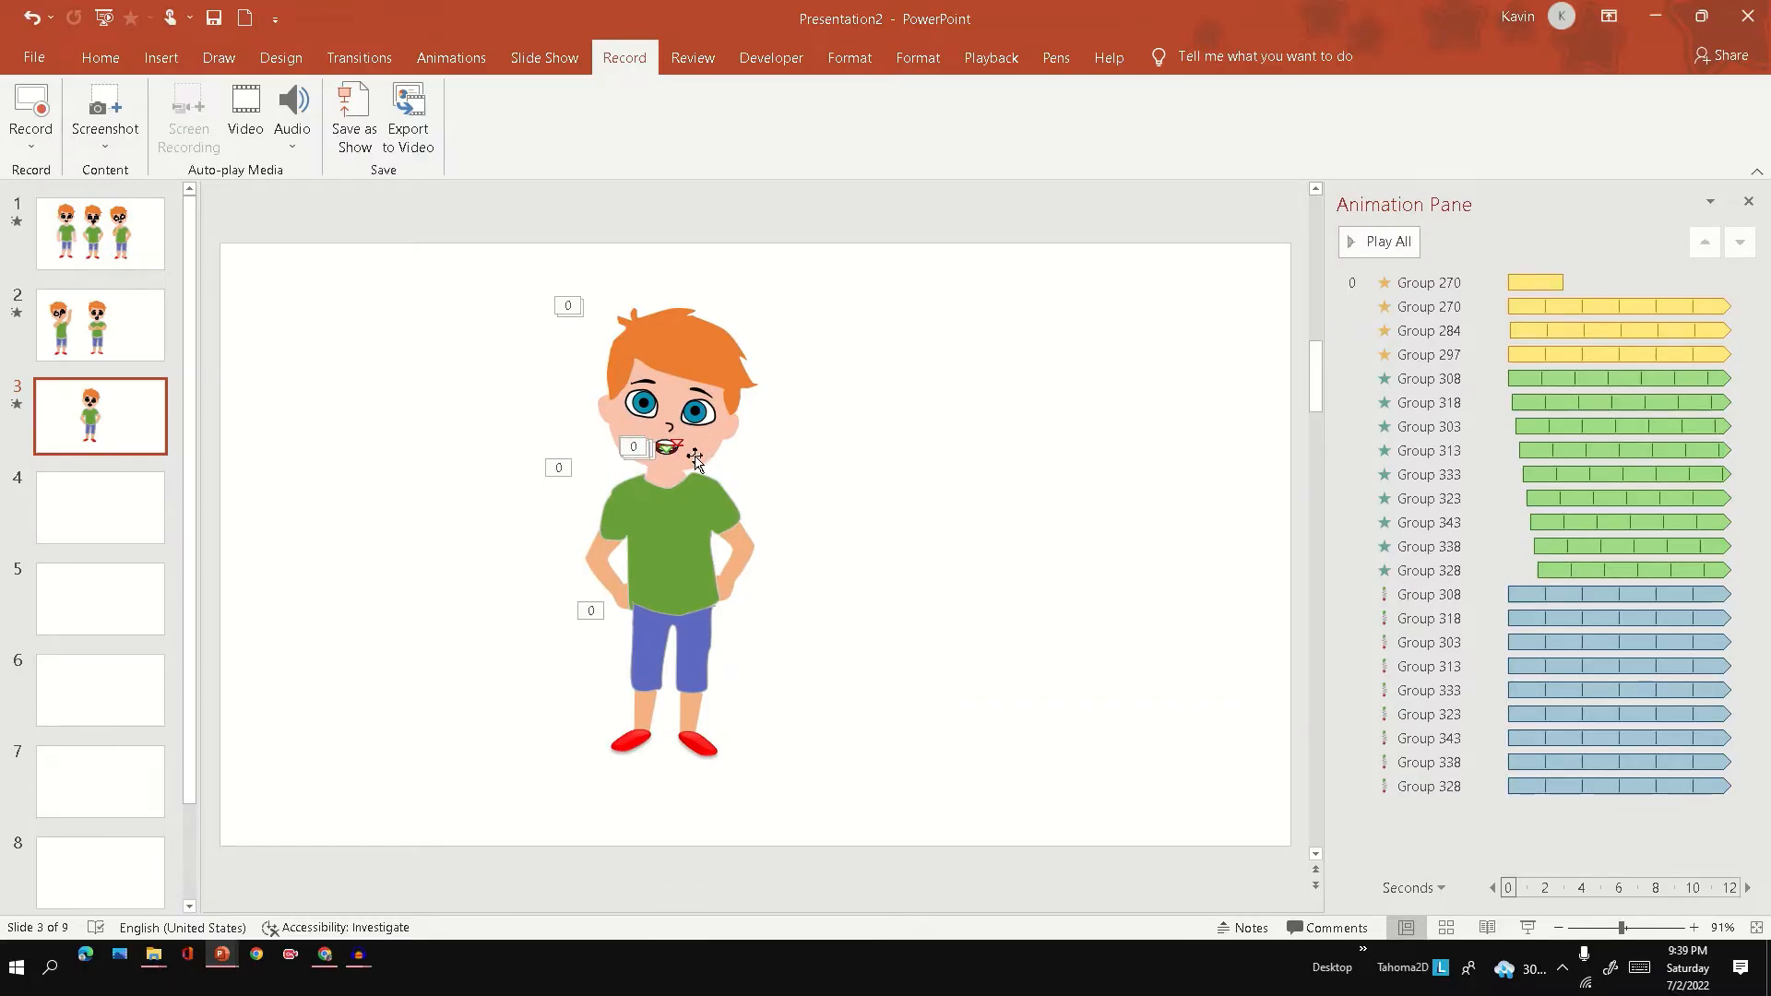
# Select the mouth's first motion path and play slide 3 as a slide show to check the talking boy.
pyautogui.moveTo(767, 426); pyautogui.dragTo(604, 470)
pyautogui.moveTo(1441, 595); pyautogui.dragTo(1304, 548)
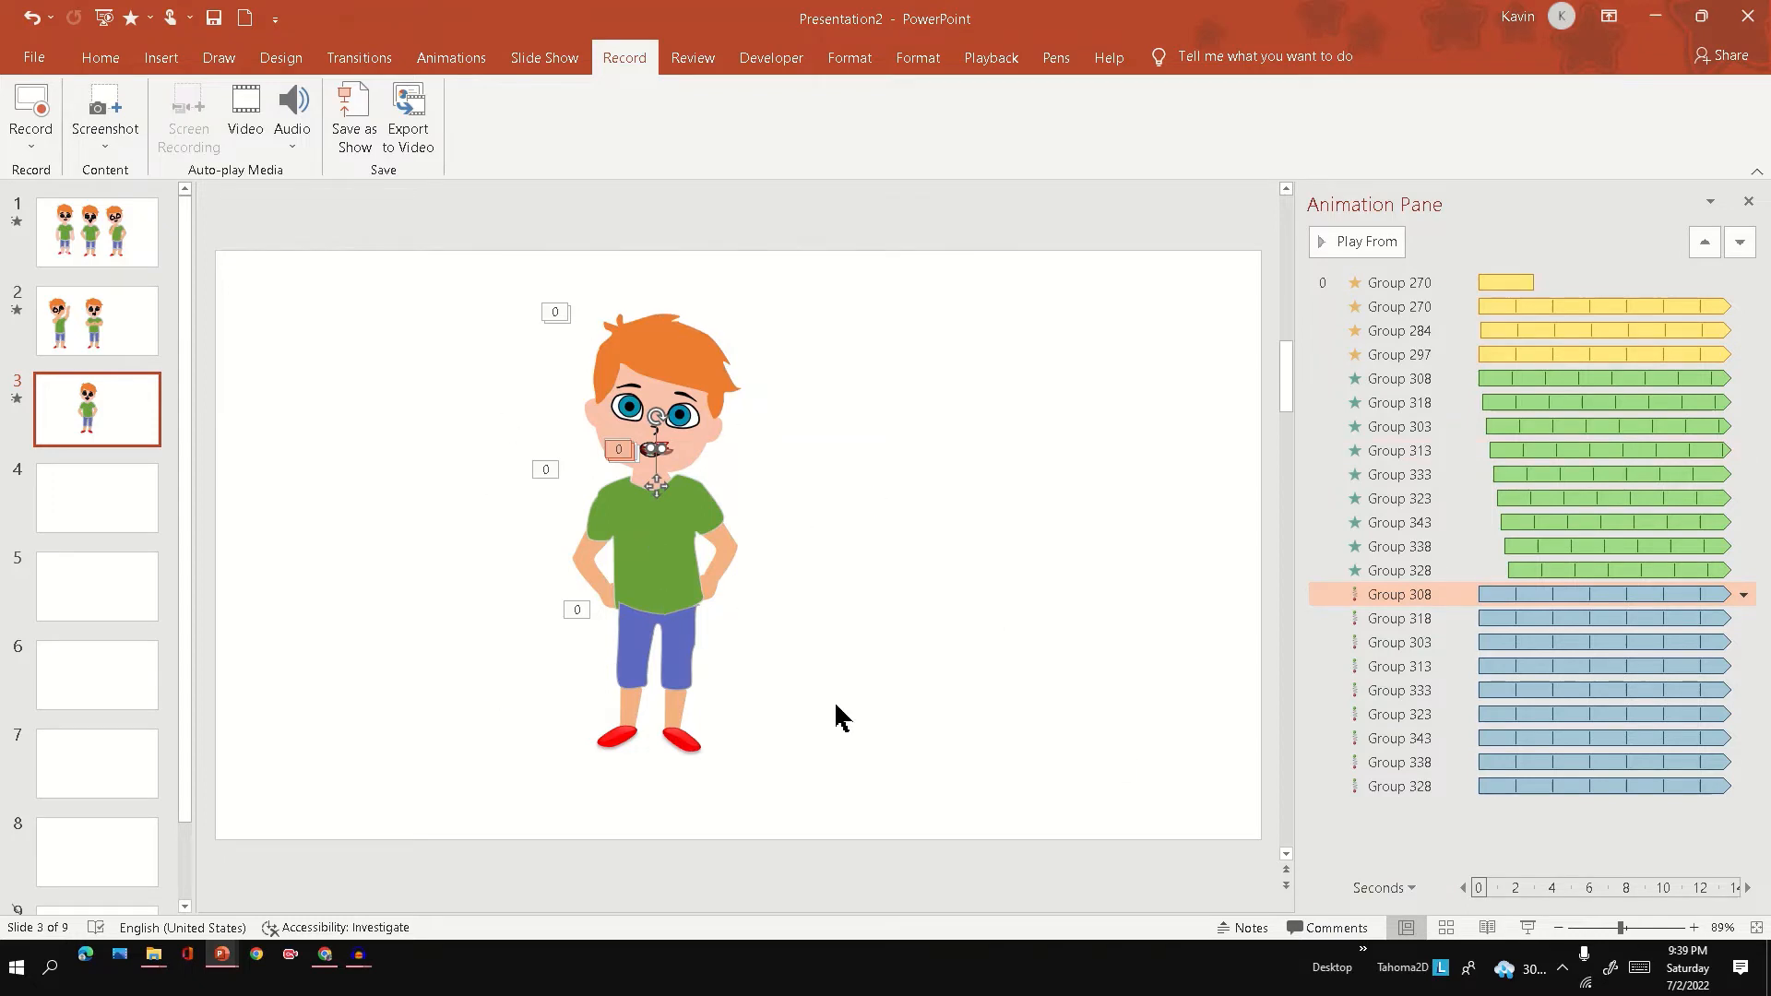
pyautogui.click(1527, 928)
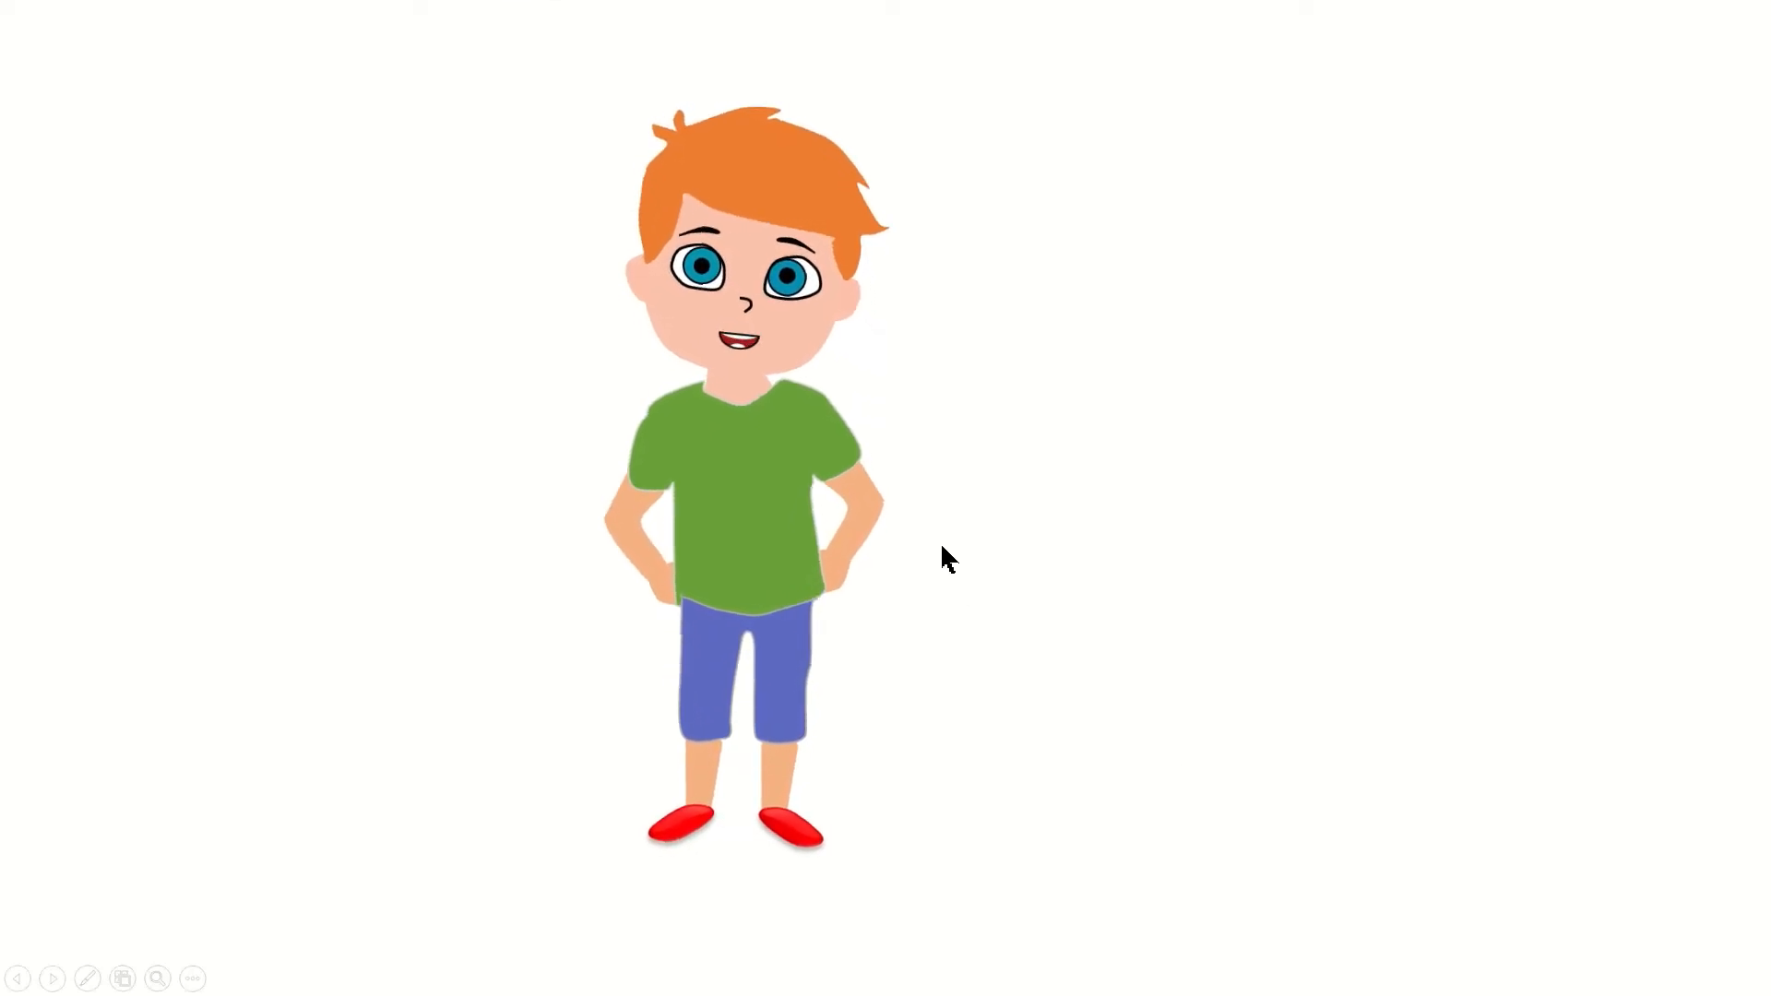
pyautogui.press('Escape')
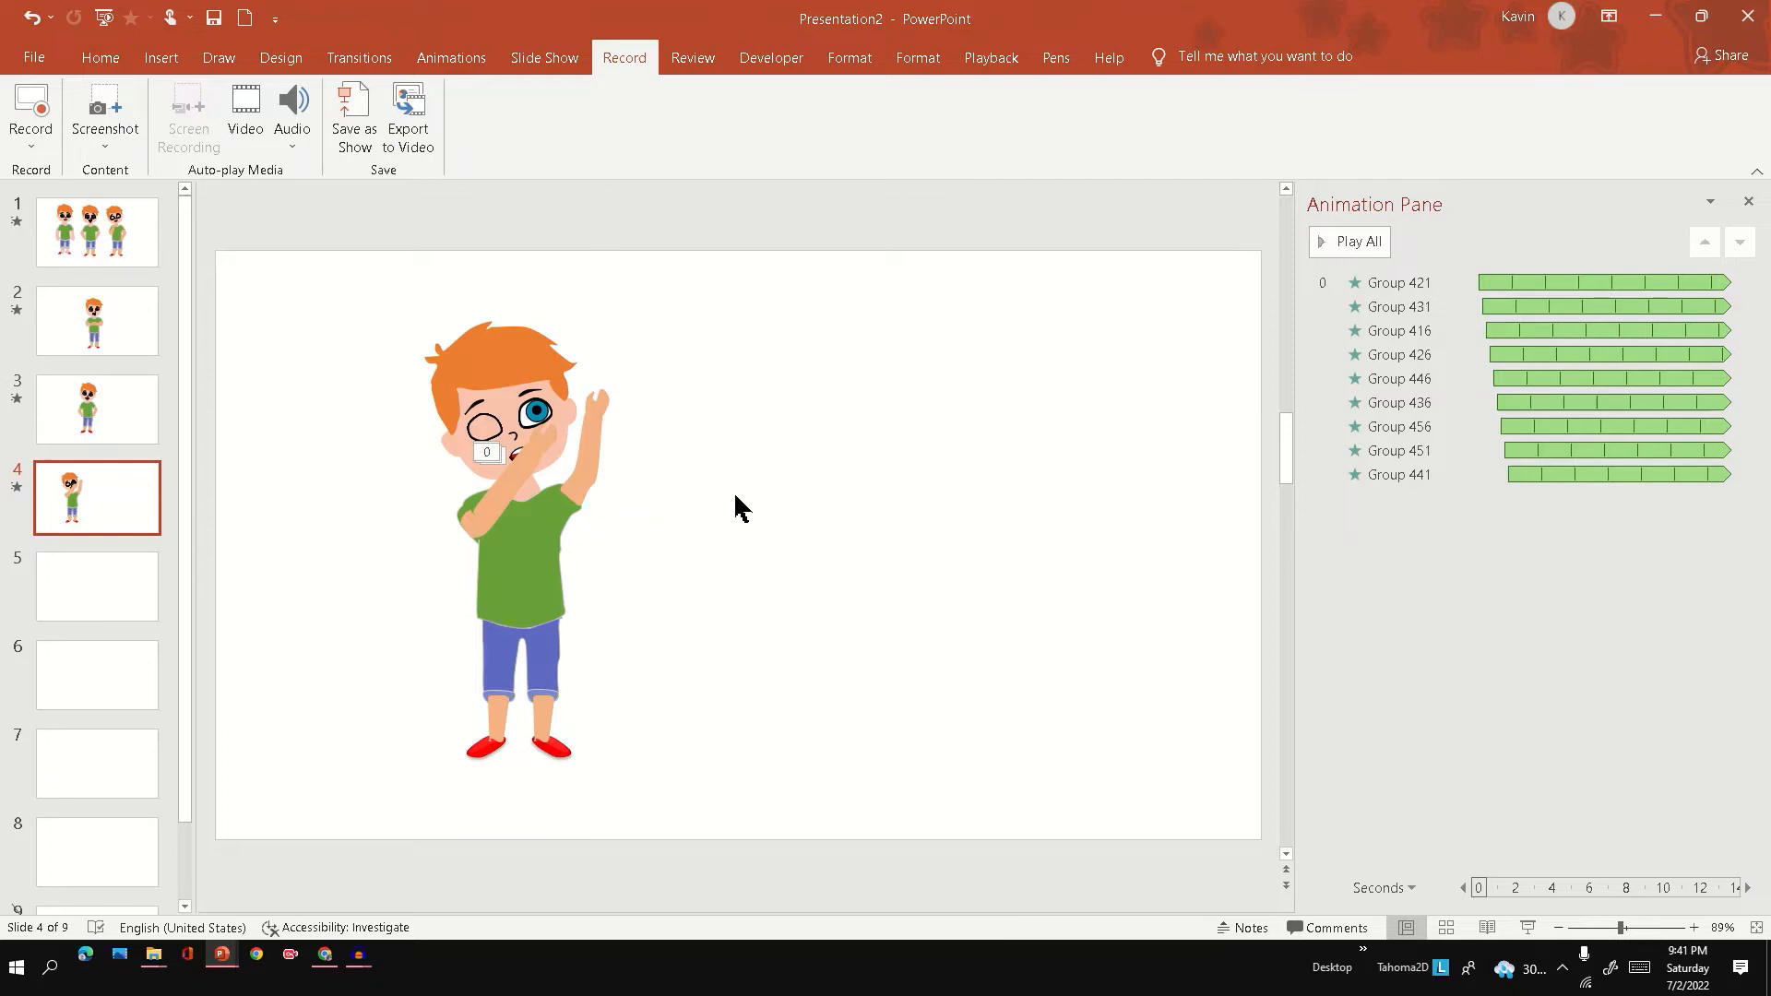
# Paste the telescope and yellow ring onto slide 4 and position the telescope between the boy's open eye and raised hand.
pyautogui.hotkey('ctrl', 'v')
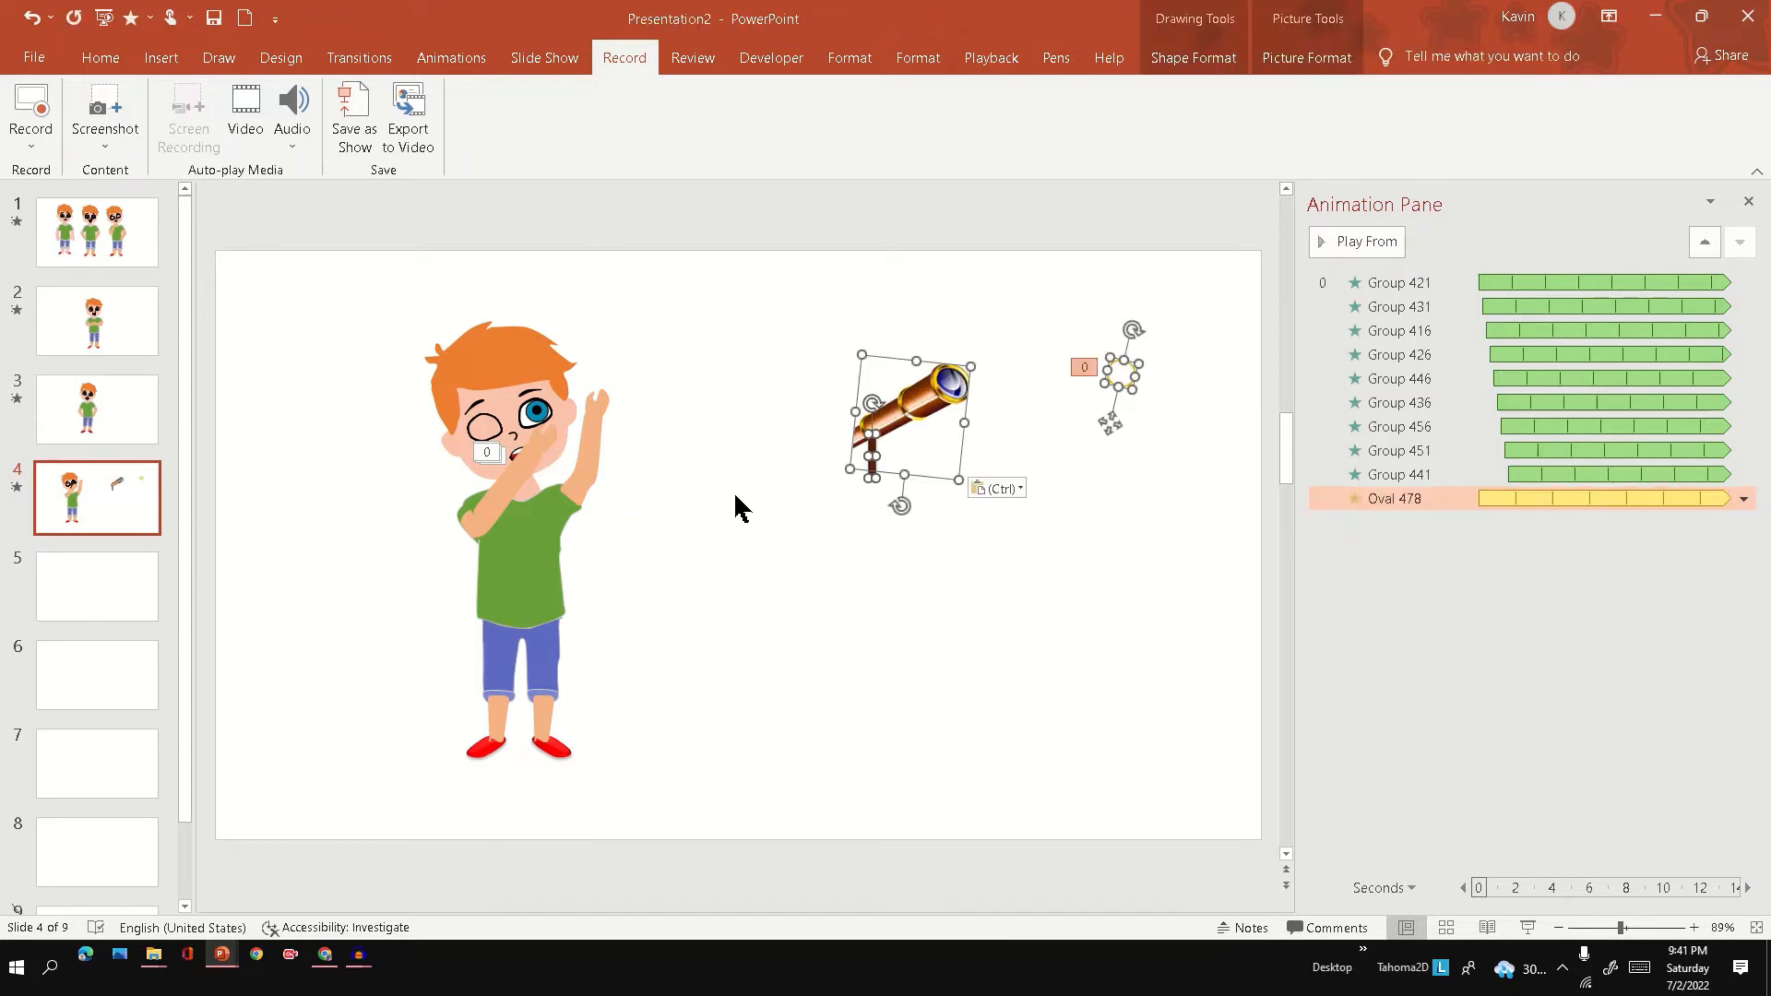
pyautogui.click(748, 446)
pyautogui.moveTo(791, 319); pyautogui.dragTo(1017, 556)
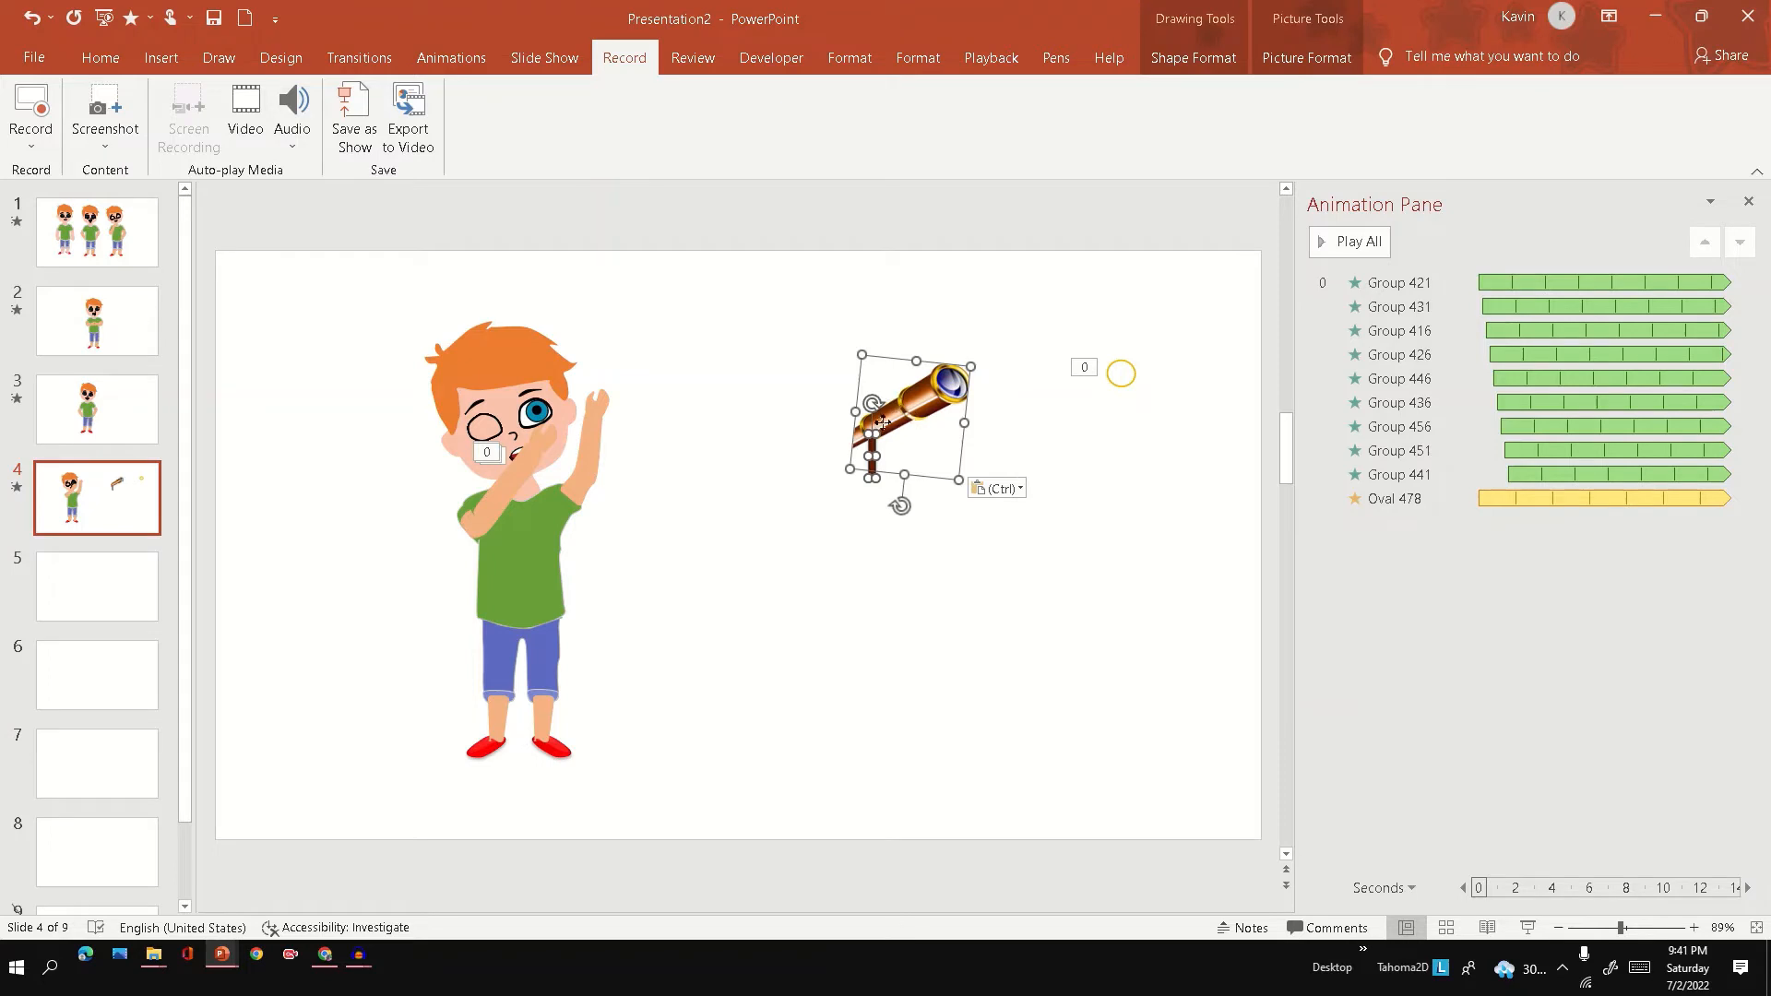
pyautogui.moveTo(883, 423); pyautogui.dragTo(586, 397)
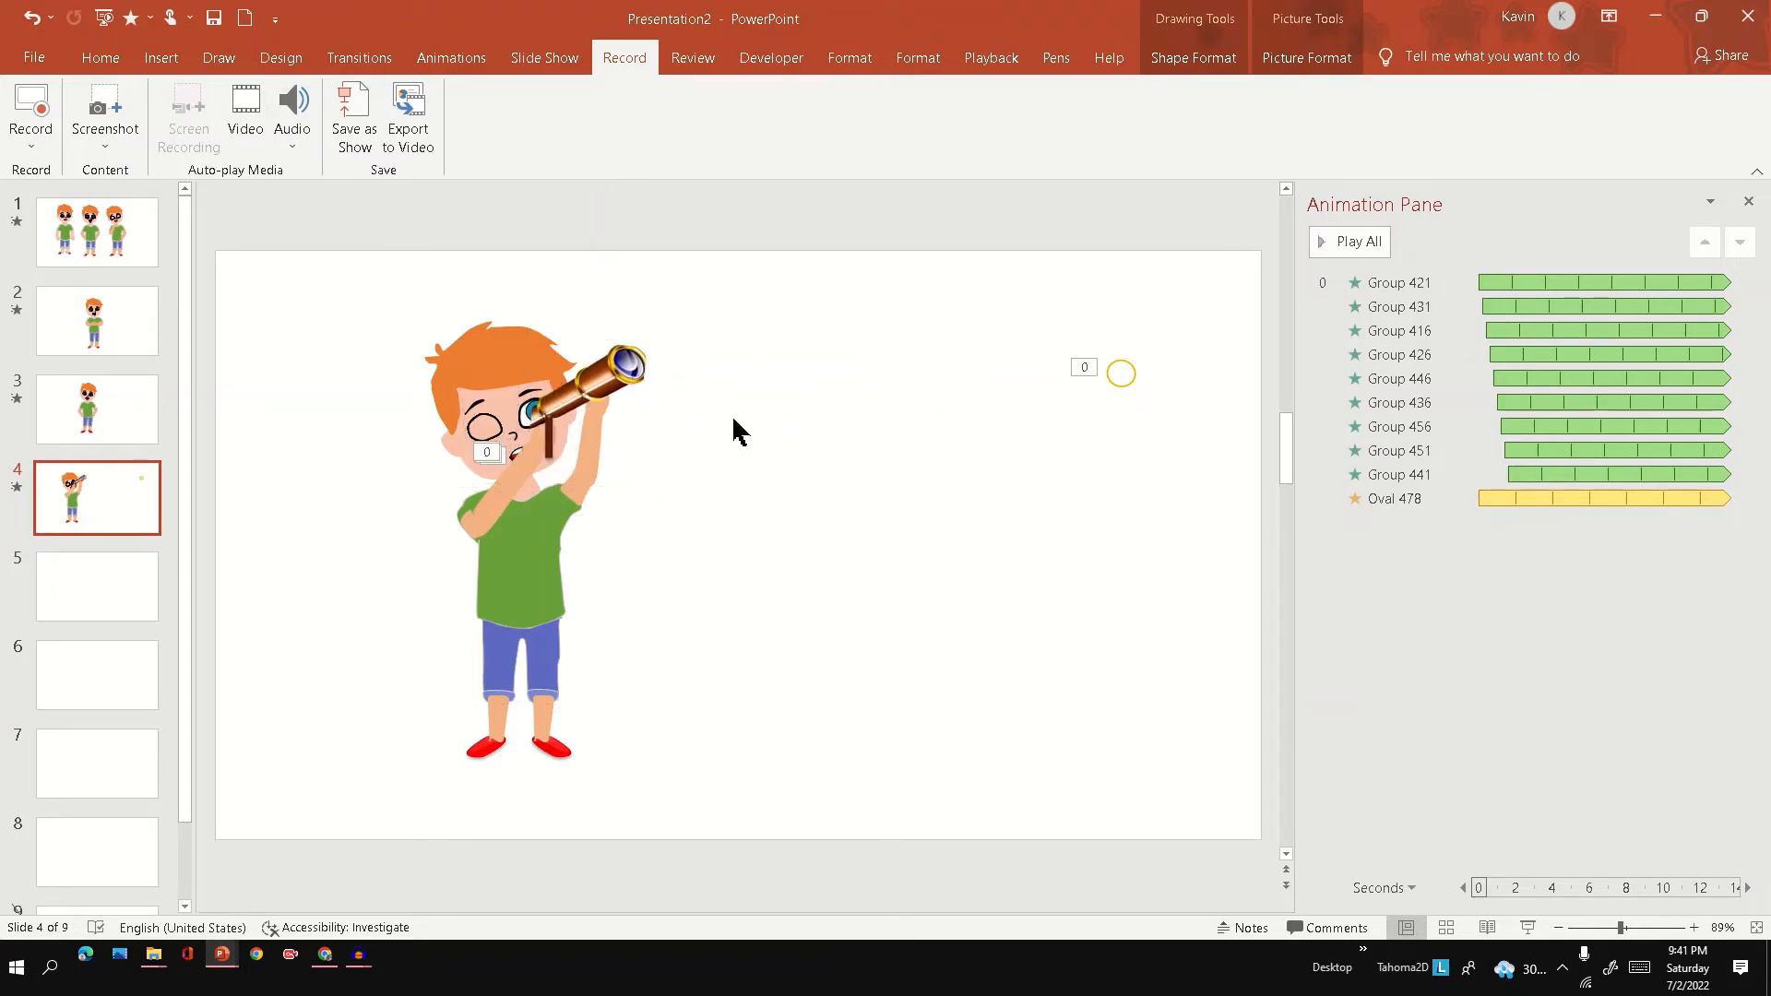
pyautogui.click(732, 427)
pyautogui.click(562, 395)
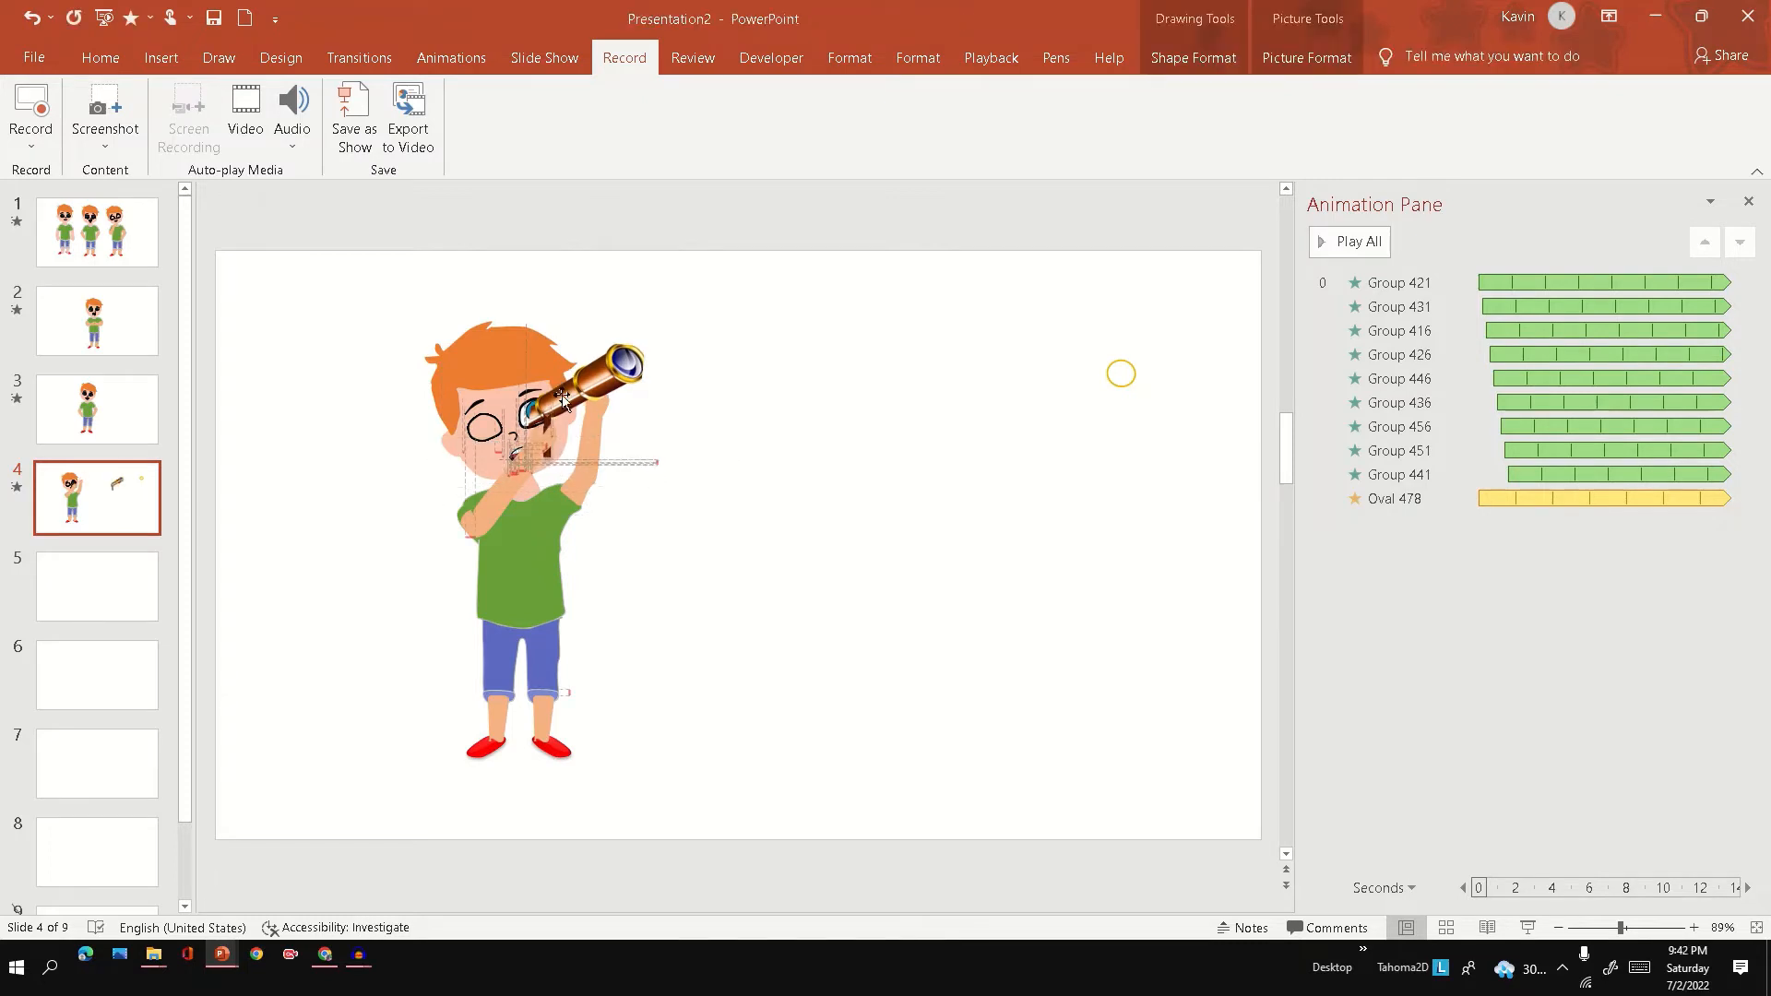
pyautogui.click(757, 454)
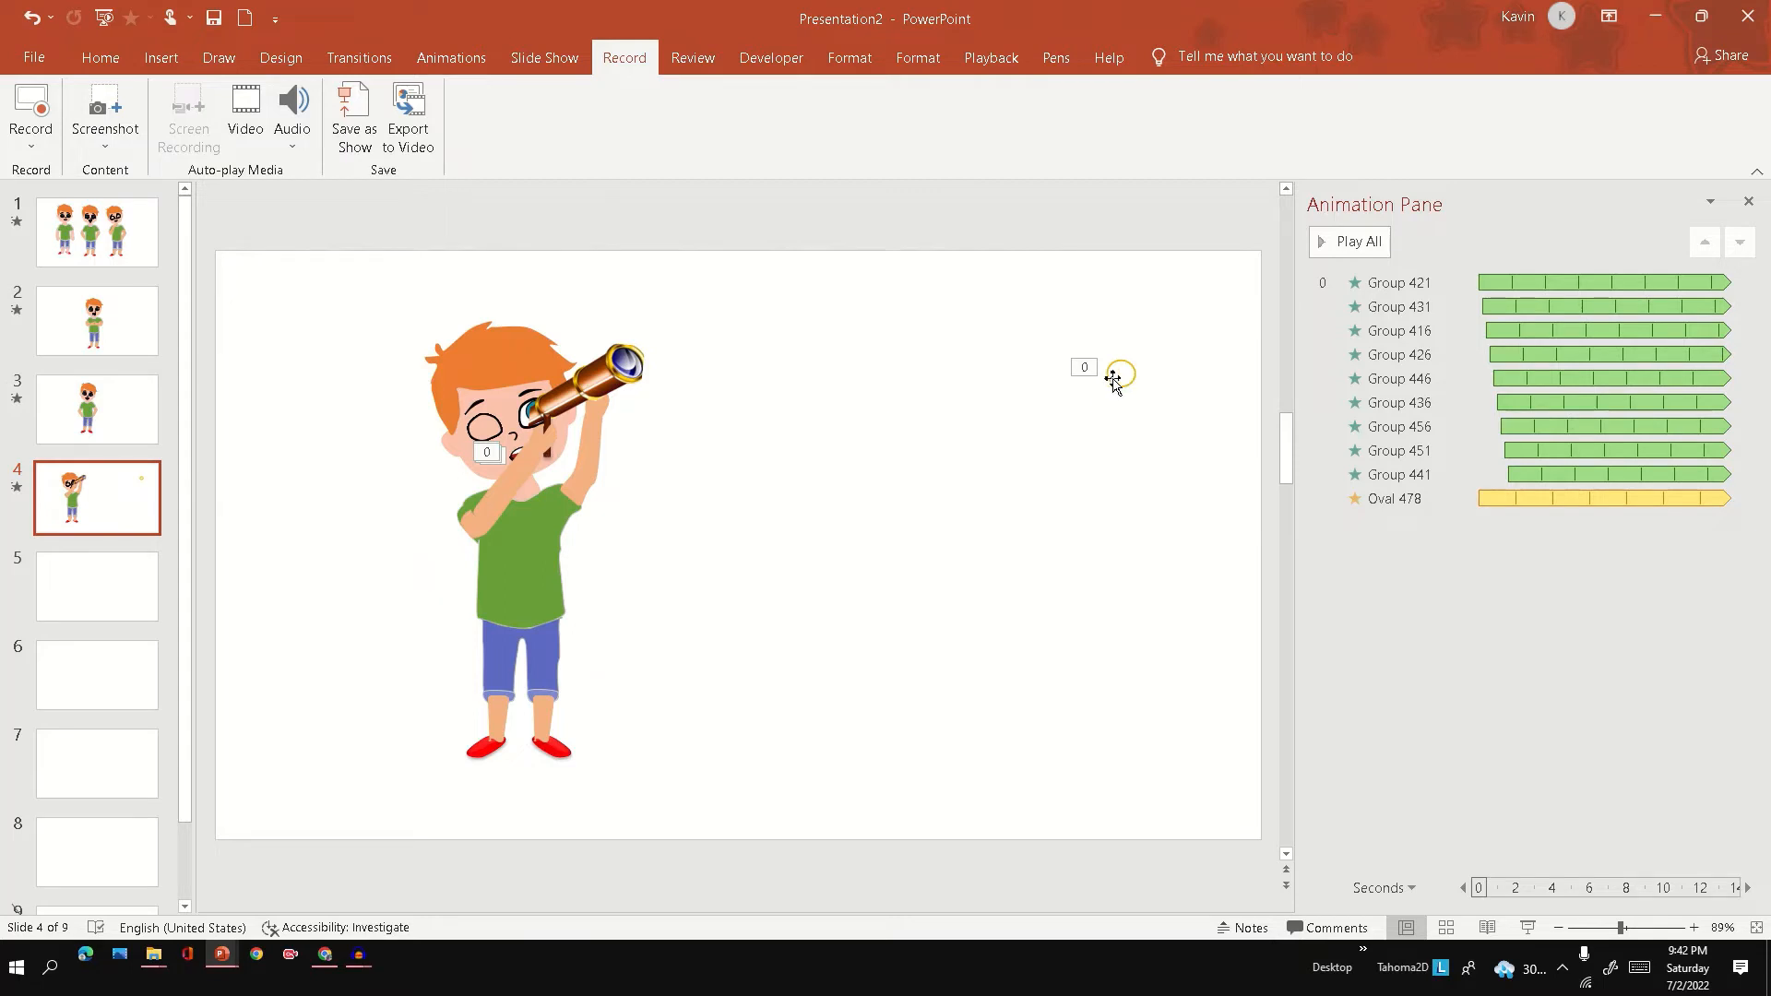
# Place the yellow ring over the telescope's front lens, check its animation, and preview slide 4.
pyautogui.moveTo(1122, 379)
pyautogui.mouseDown()
pyautogui.moveTo(724, 391)
pyautogui.moveTo(634, 369)
pyautogui.mouseUp()
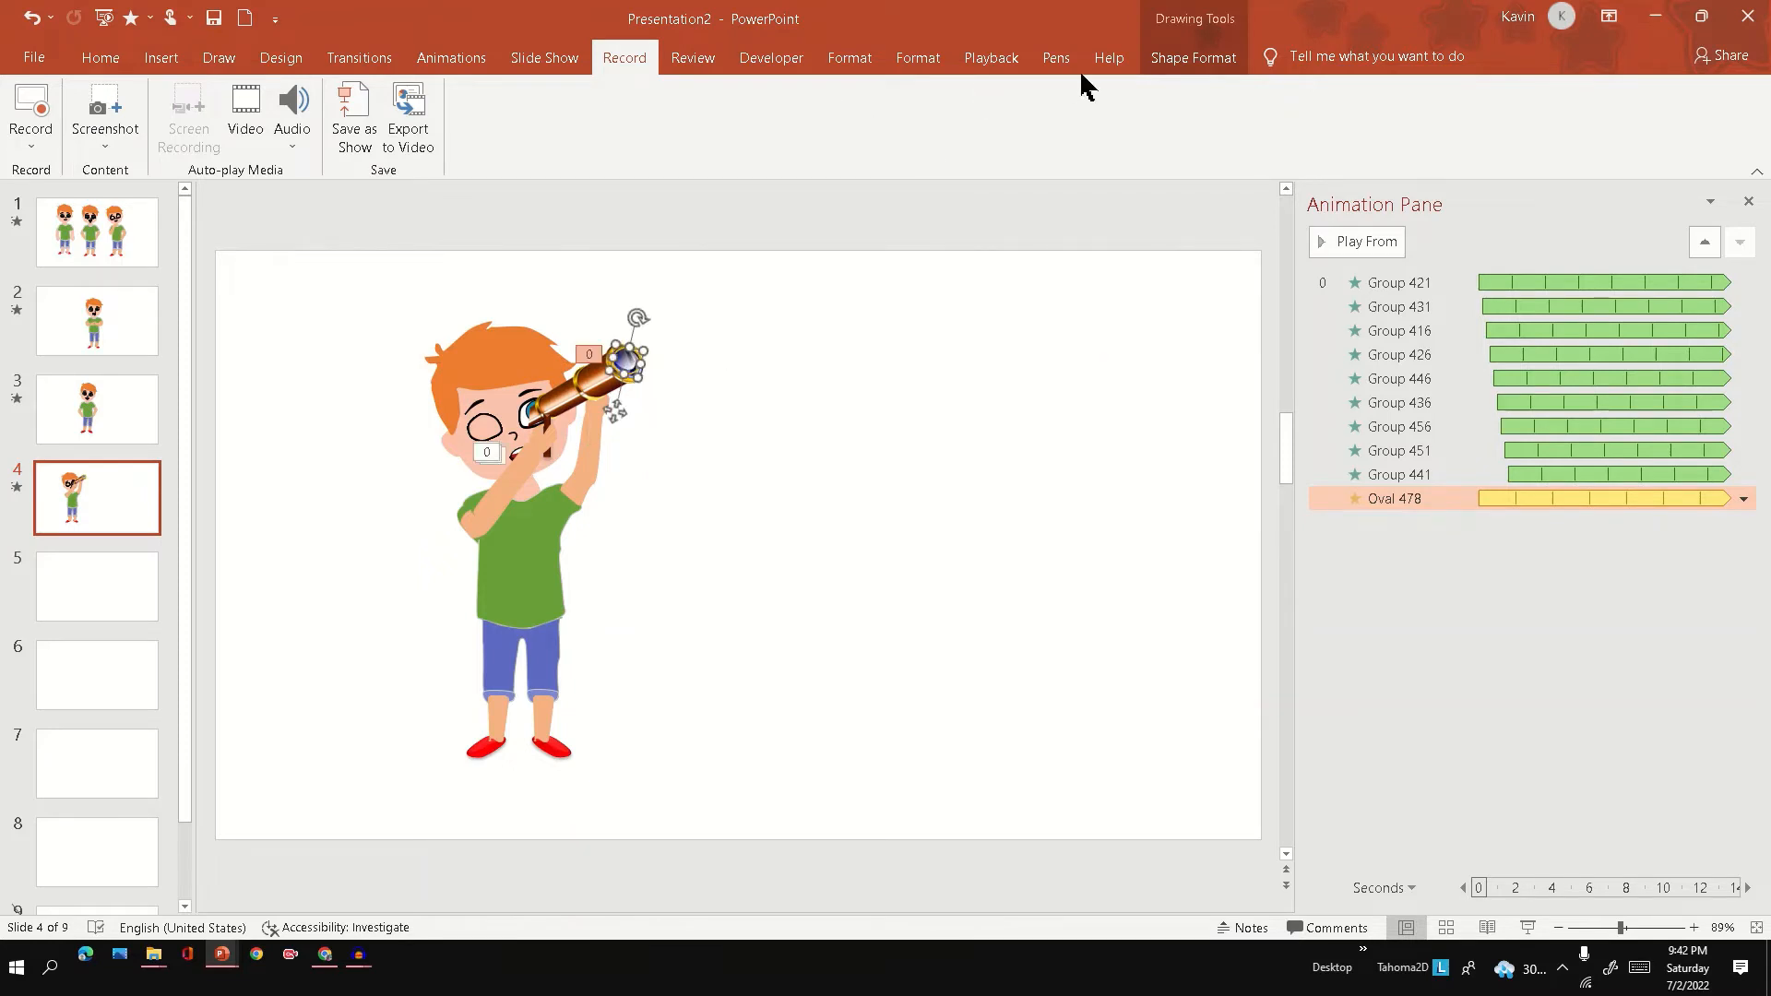
pyautogui.click(1190, 63)
pyautogui.click(481, 63)
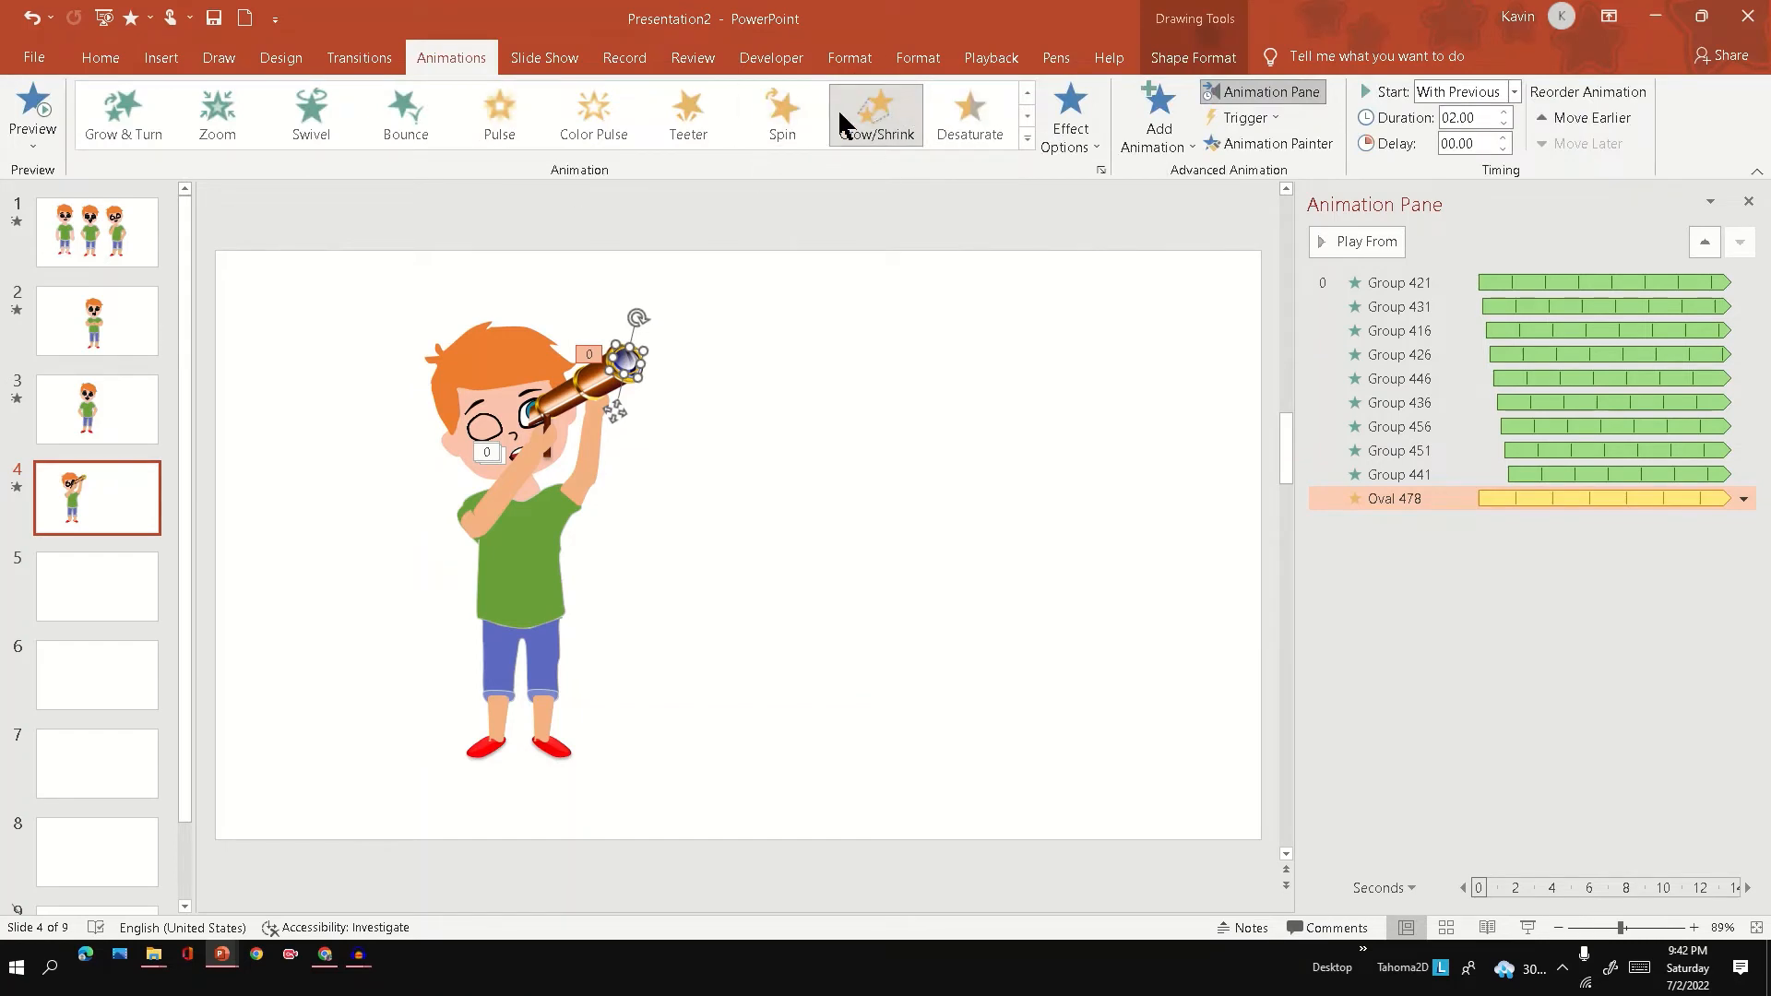
pyautogui.click(1528, 927)
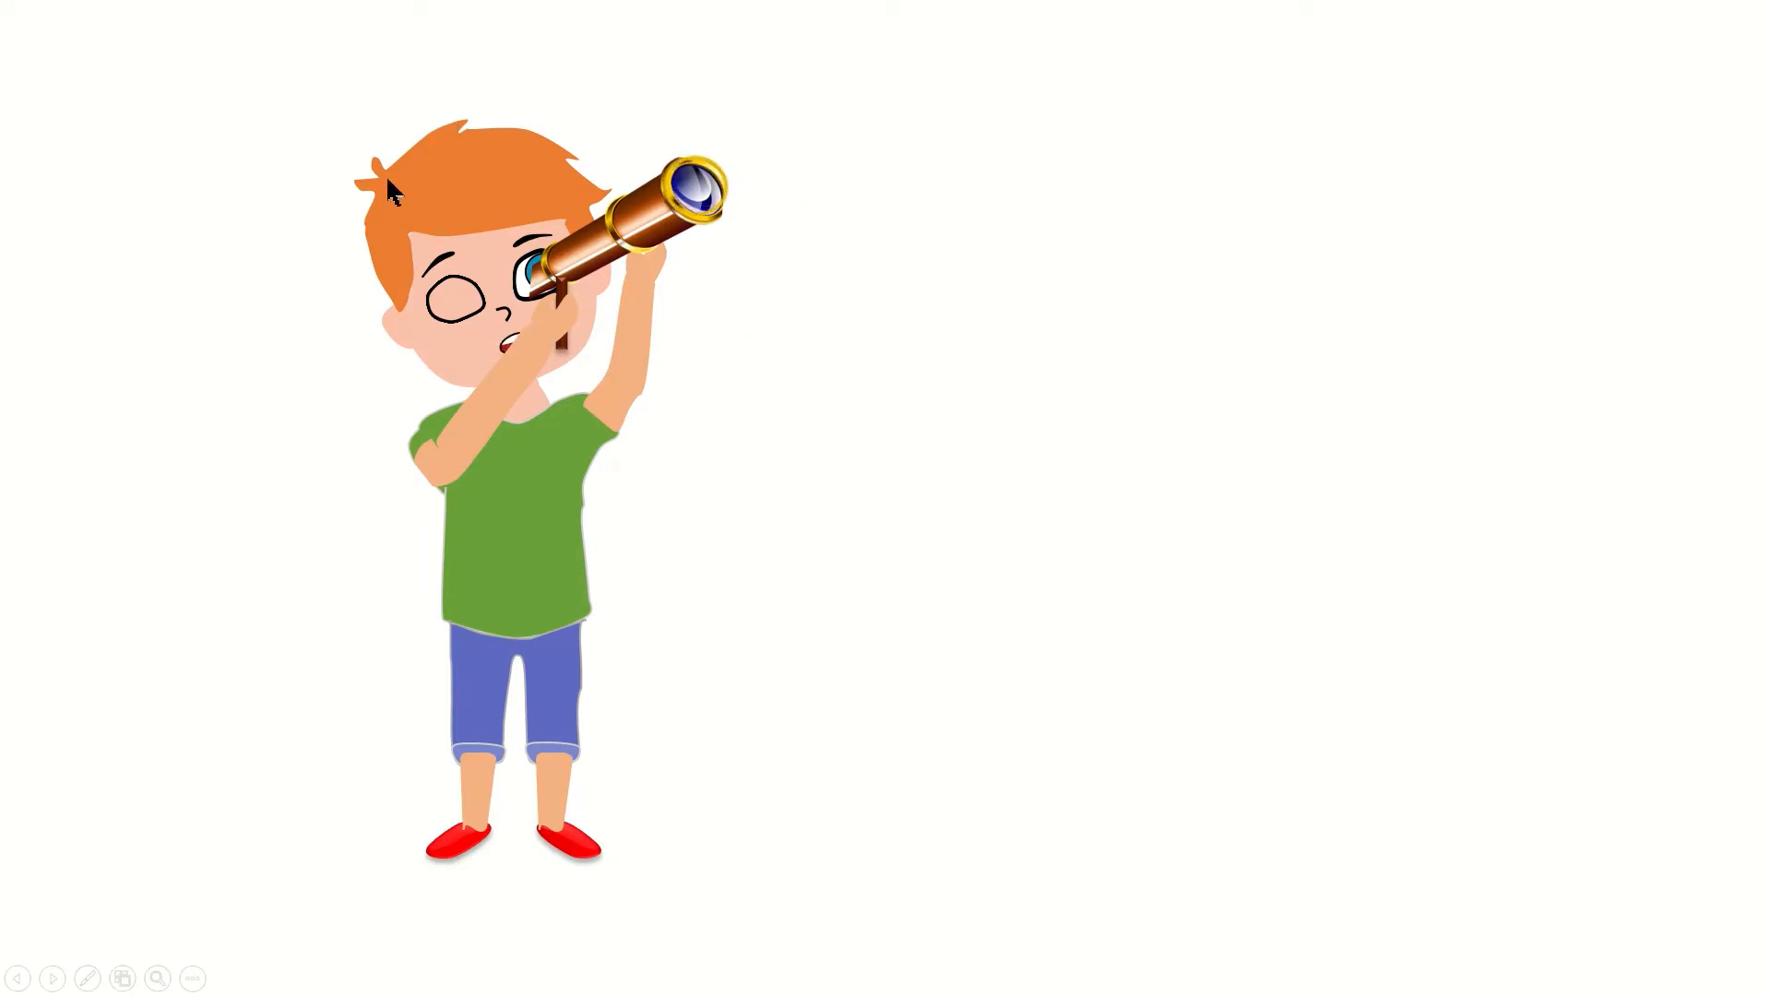
pyautogui.press('Escape')
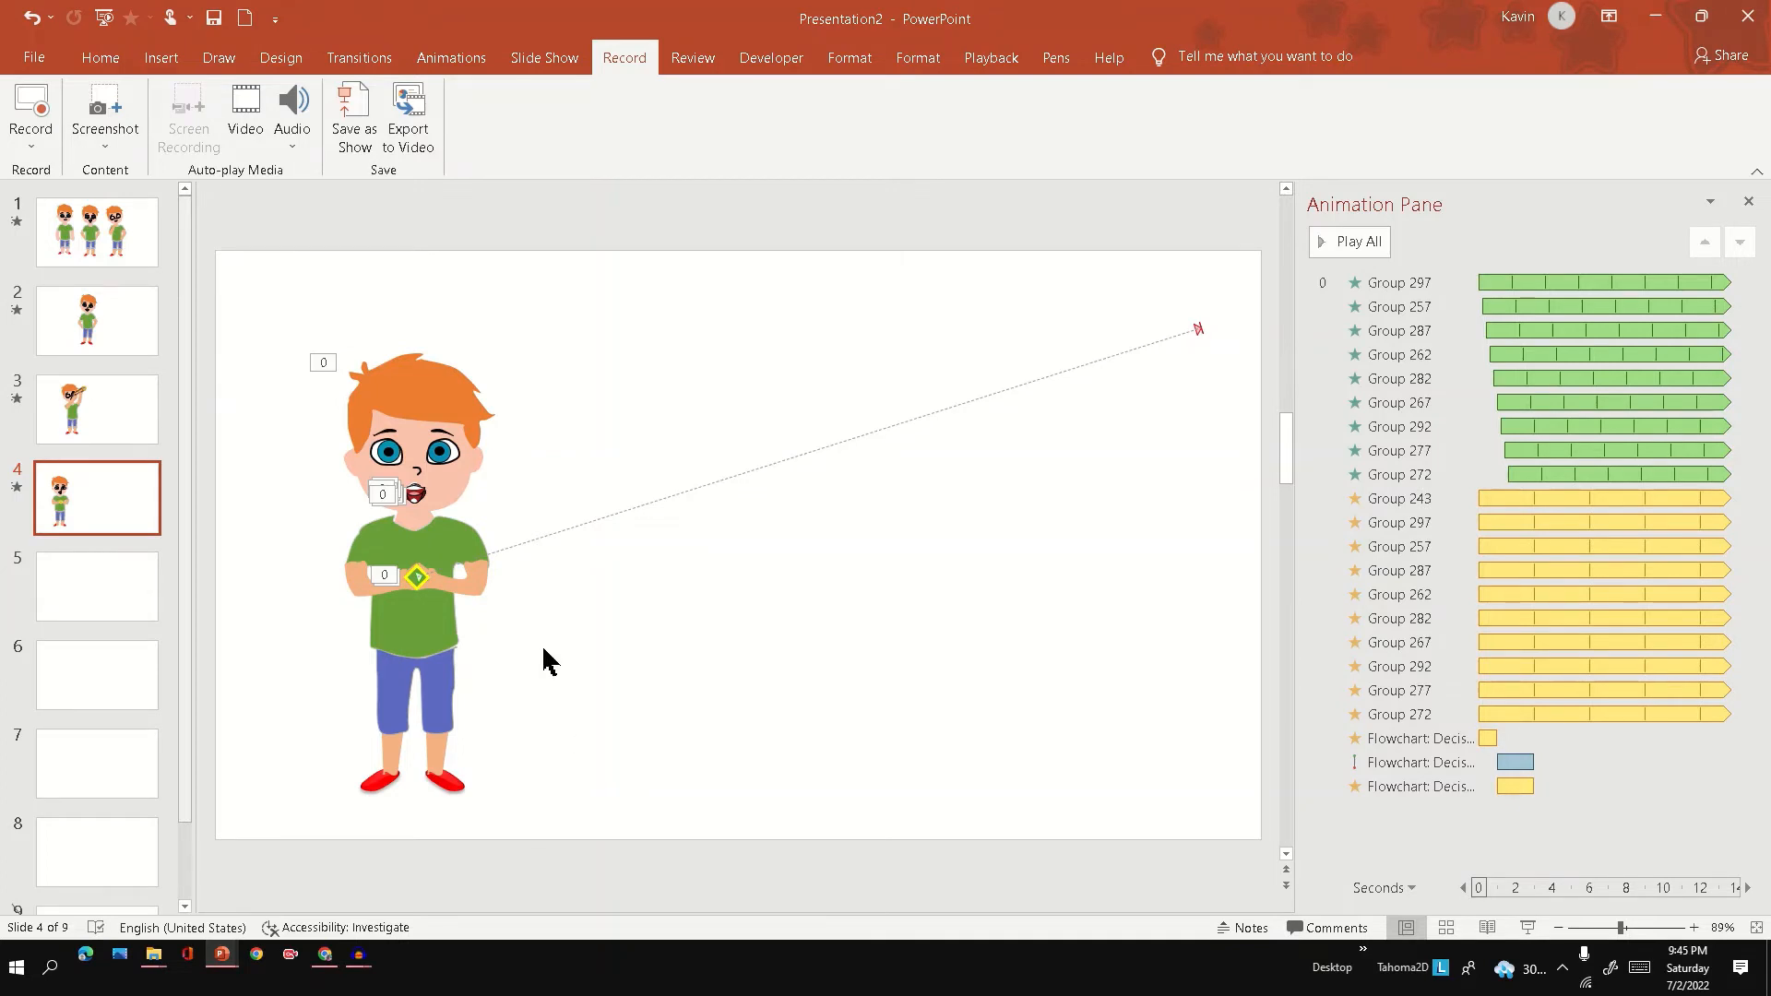
# Examine the animation effects of the diamond in the boy's hands, including its motion path, and play slide 4.
pyautogui.click(420, 583)
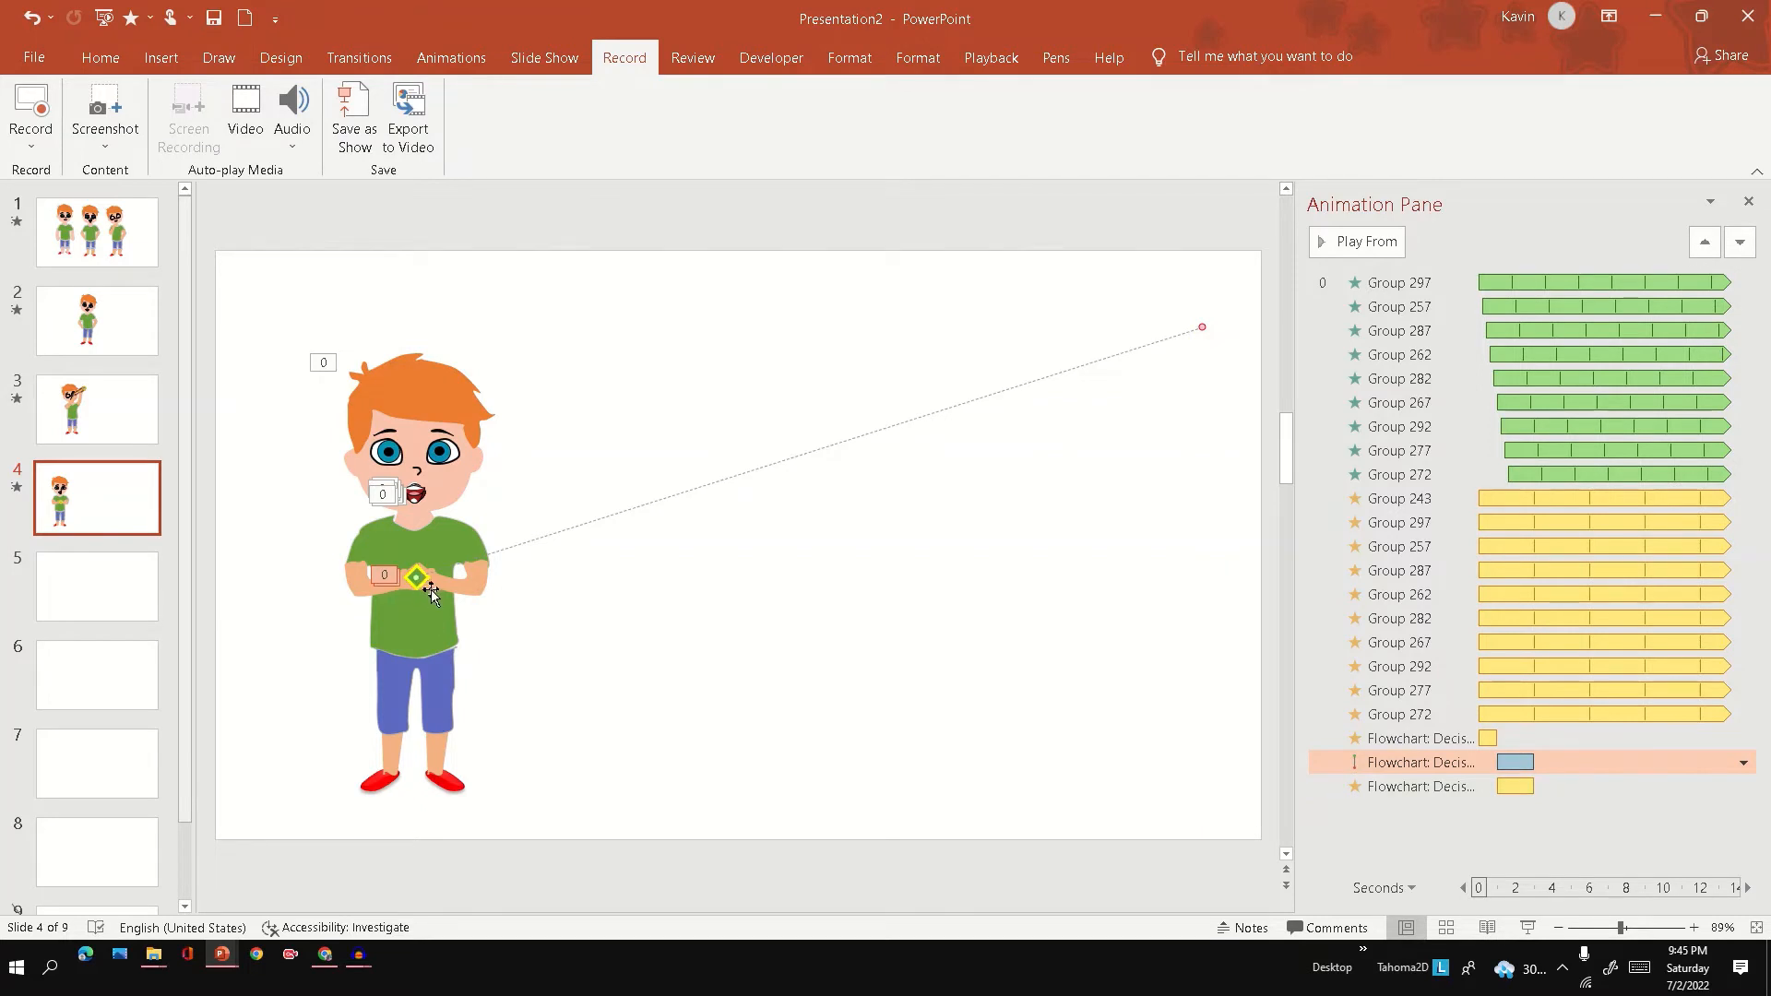
pyautogui.click(454, 61)
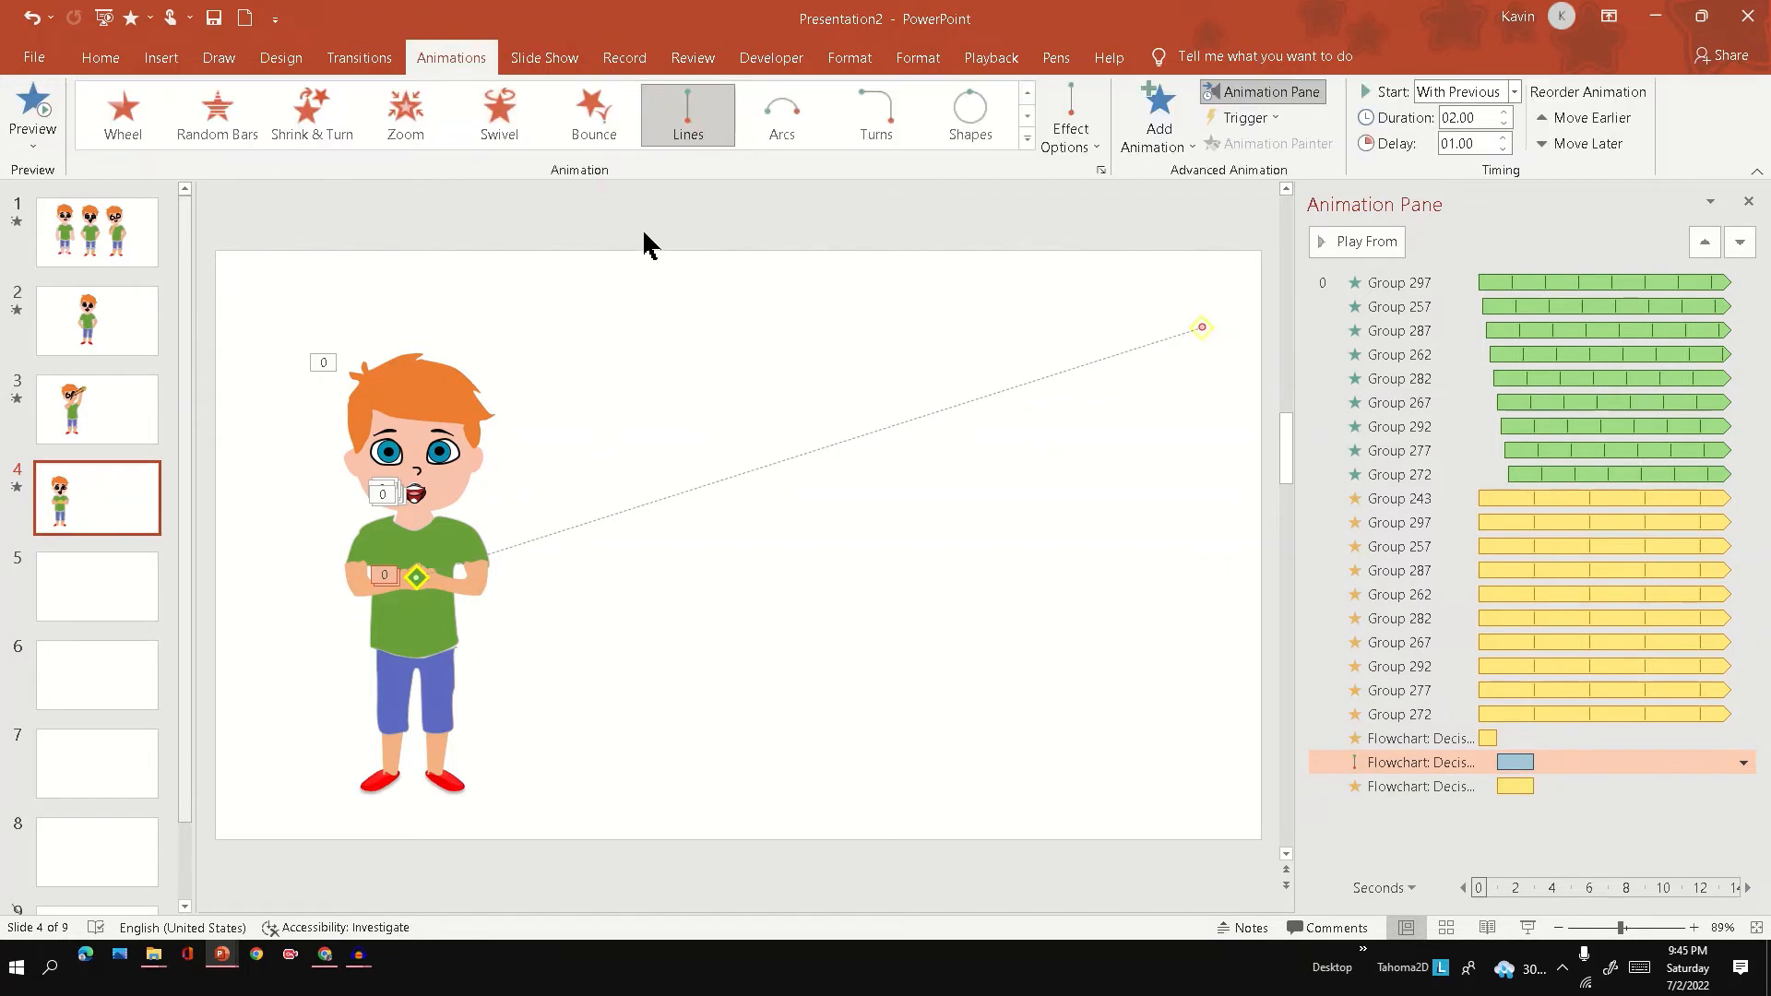
pyautogui.click(1026, 93)
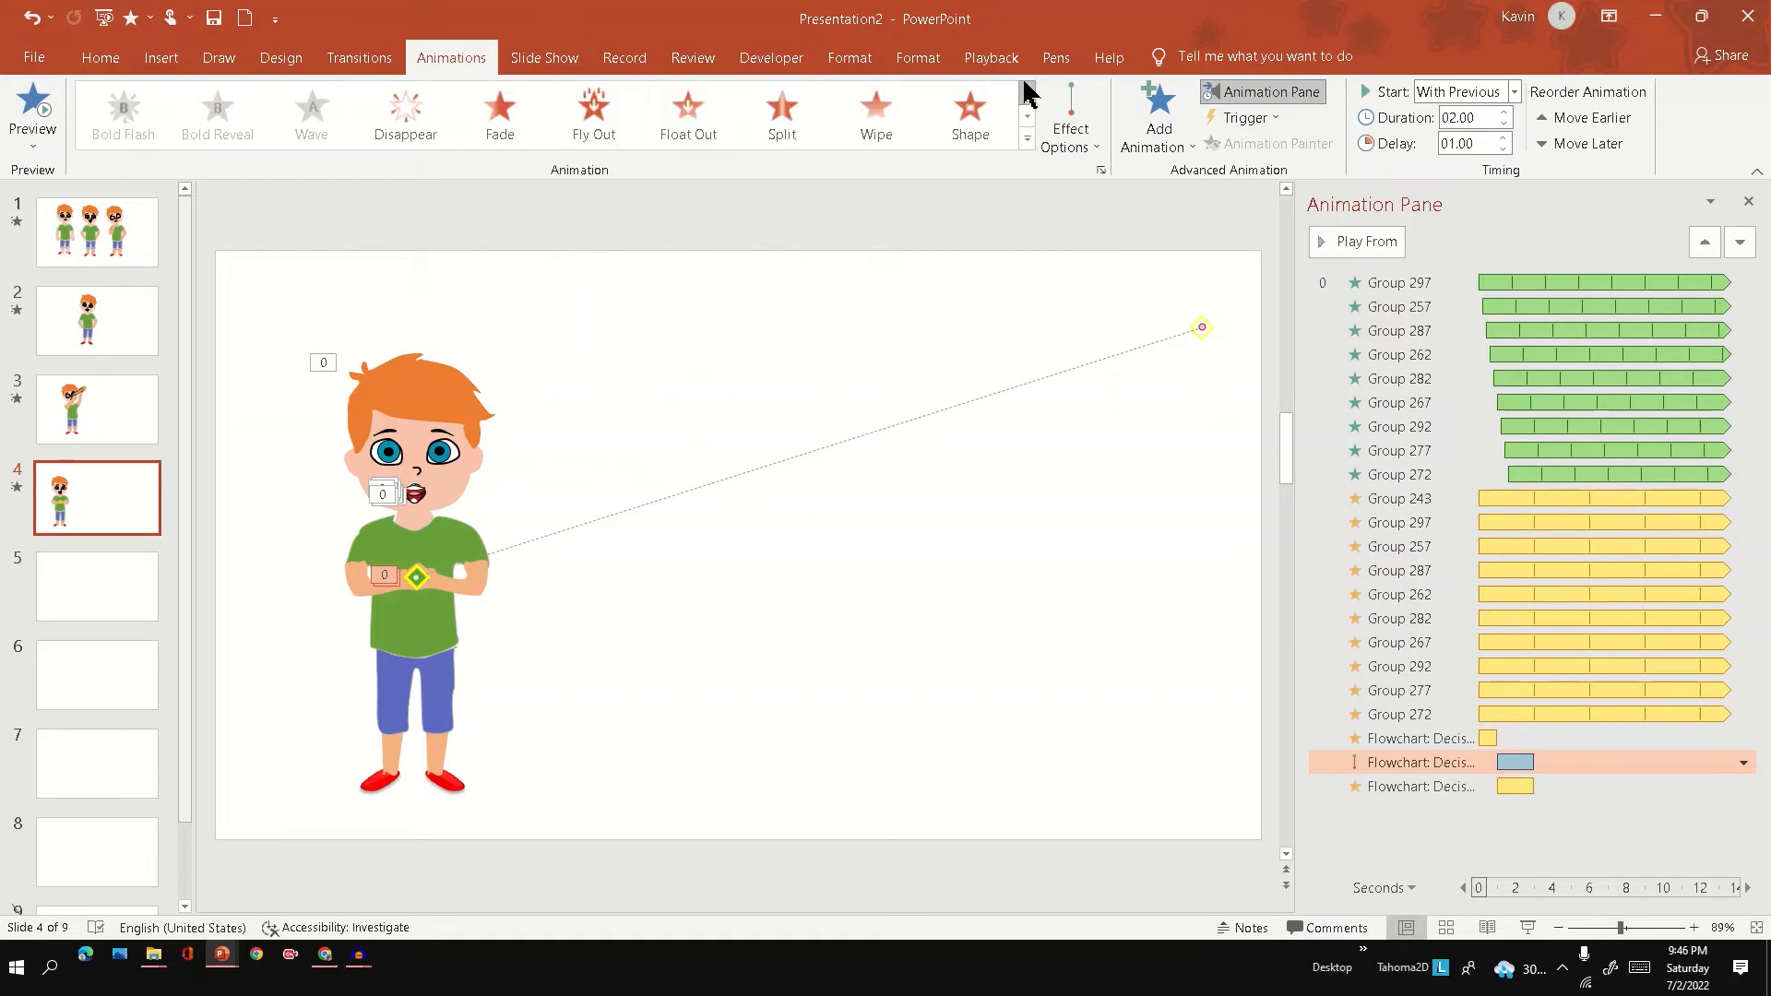
pyautogui.click(1026, 93)
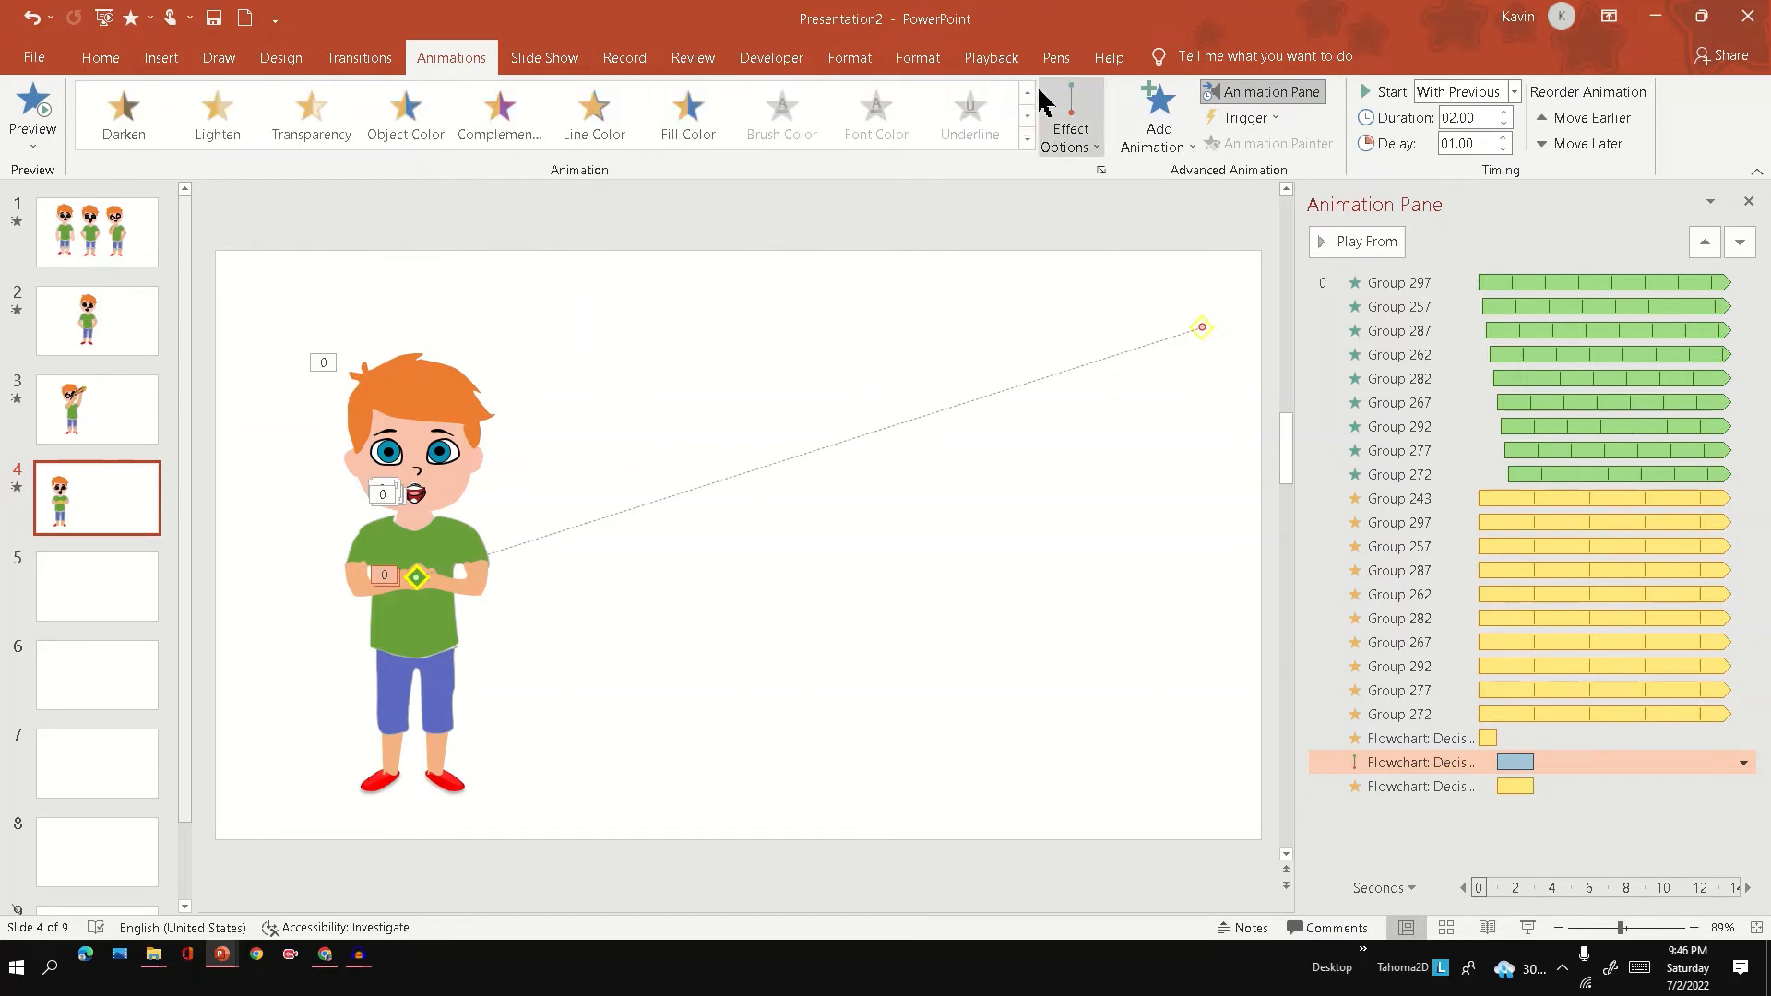
pyautogui.click(1027, 93)
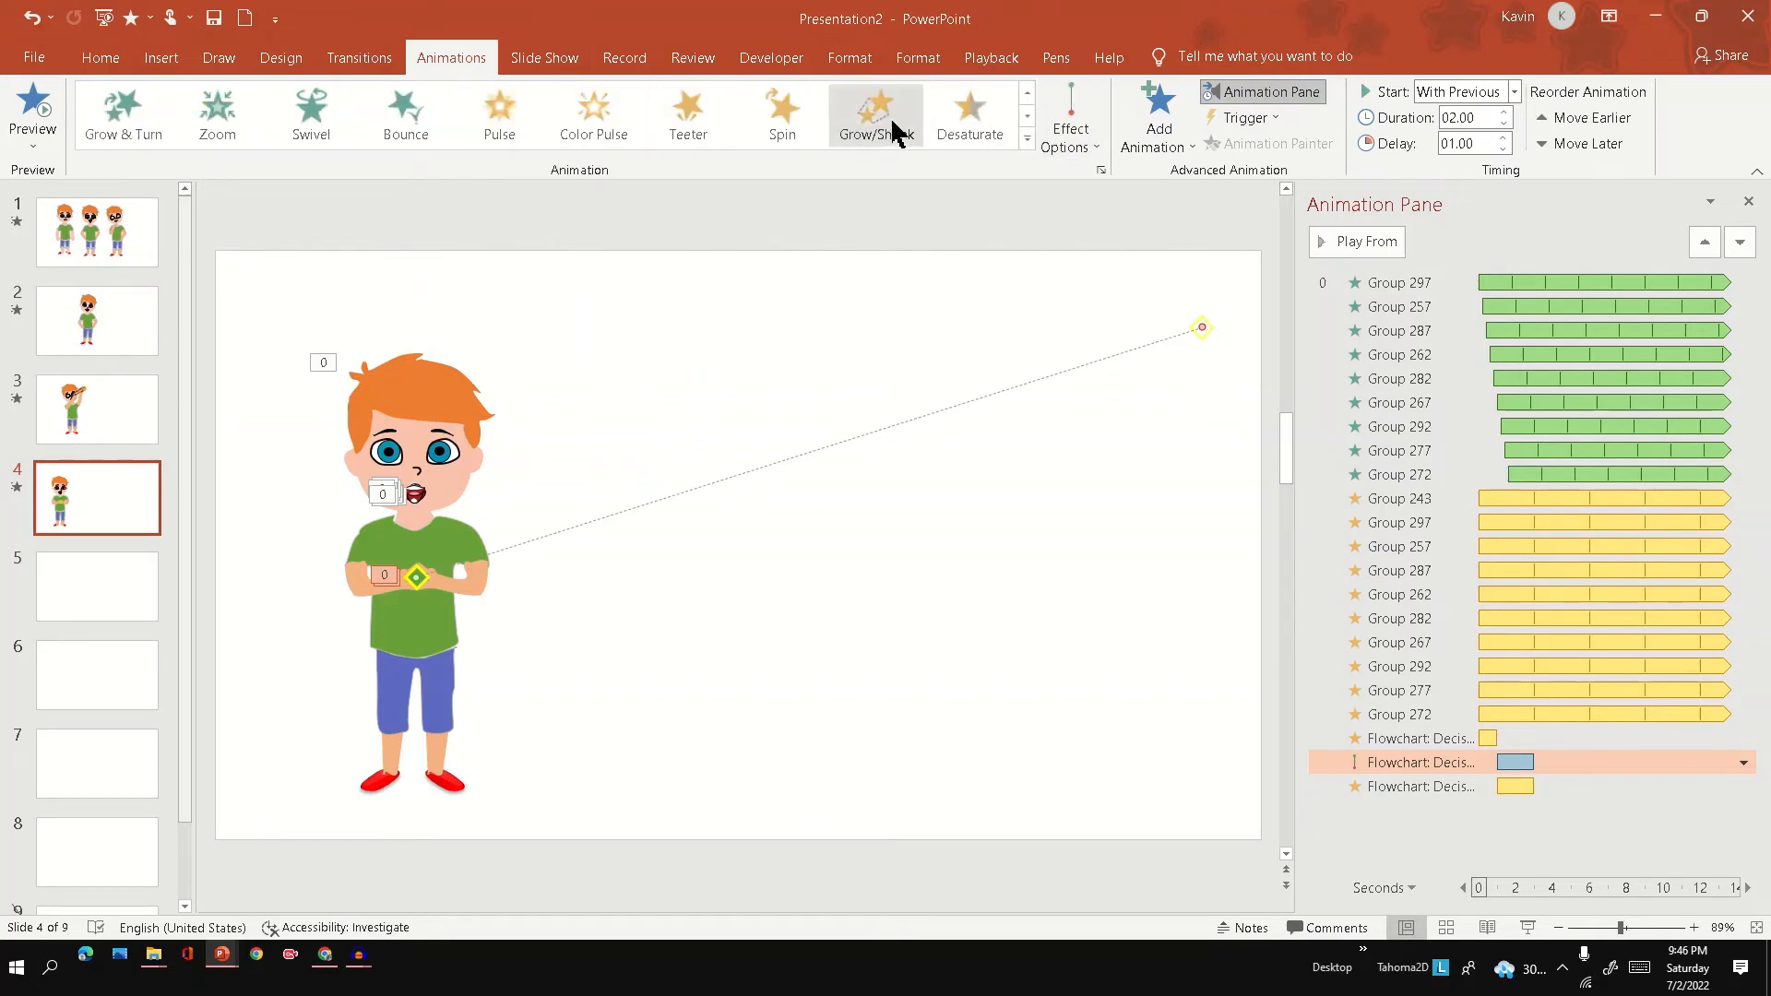
pyautogui.click(1027, 115)
pyautogui.click(1028, 115)
pyautogui.click(1027, 115)
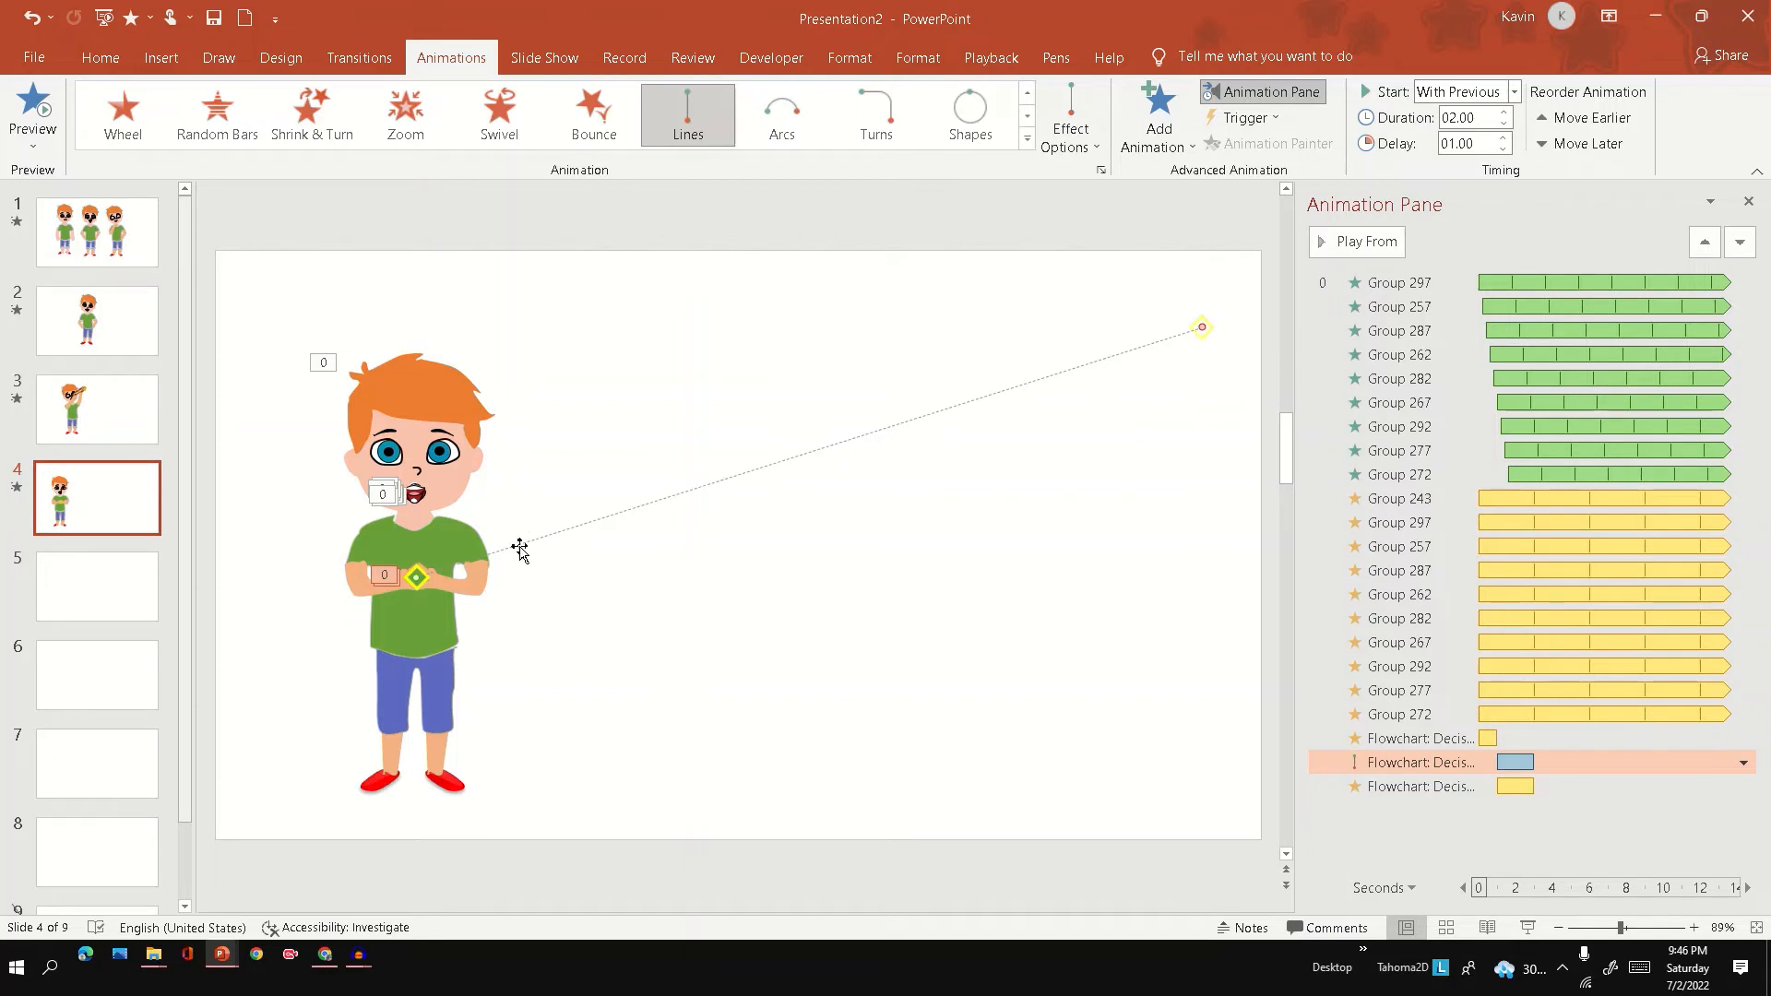
pyautogui.click(1528, 927)
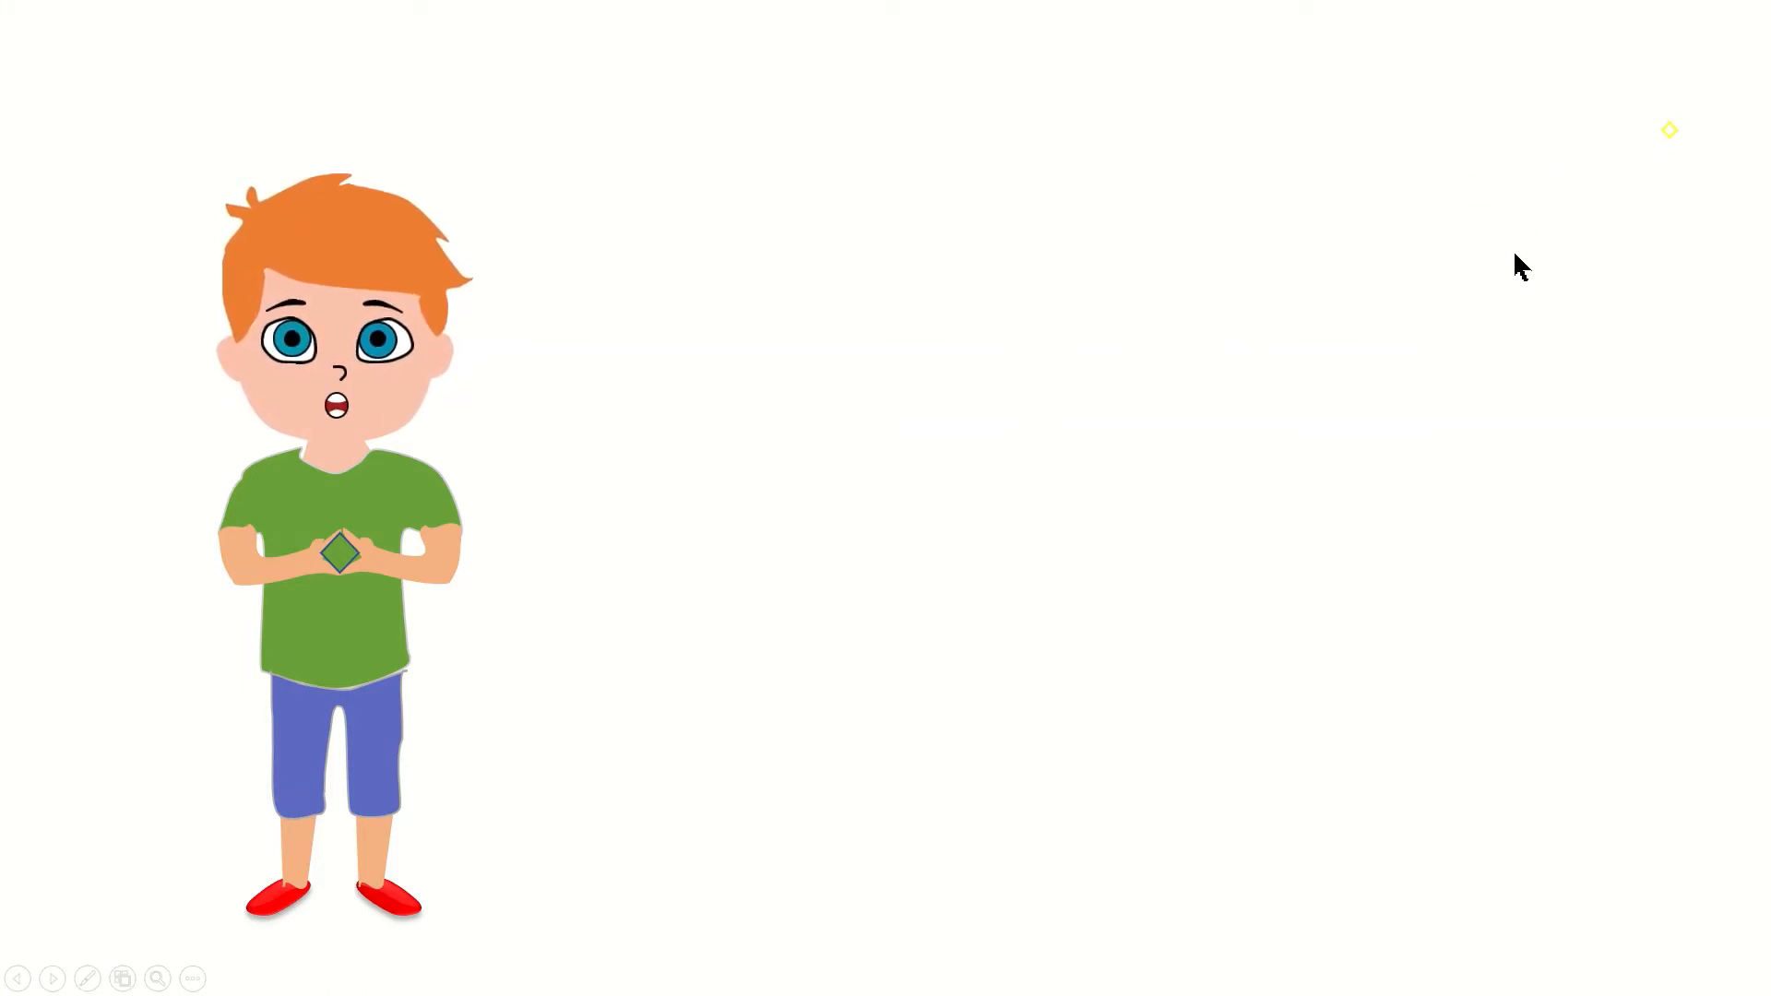
pyautogui.press('Escape')
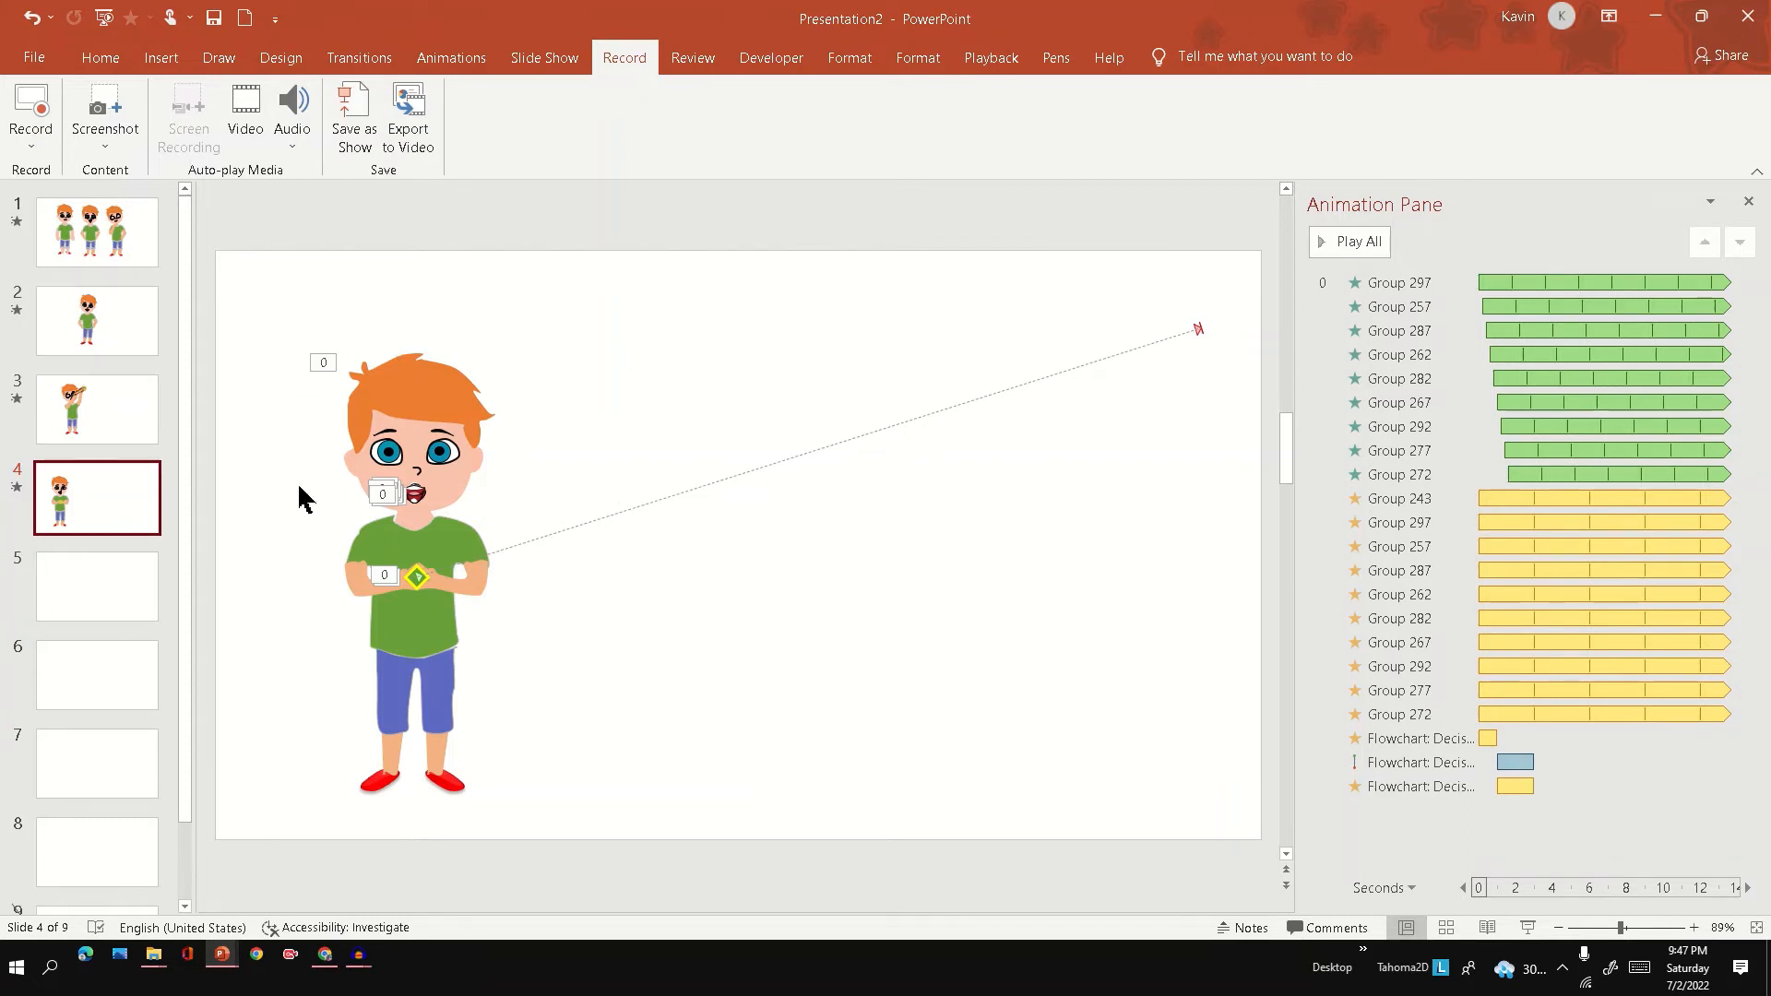
# Find Slide Master View by searching for "slide", paste the starry sky and grass background into the master, and return to the slides.
pyautogui.click(1199, 57)
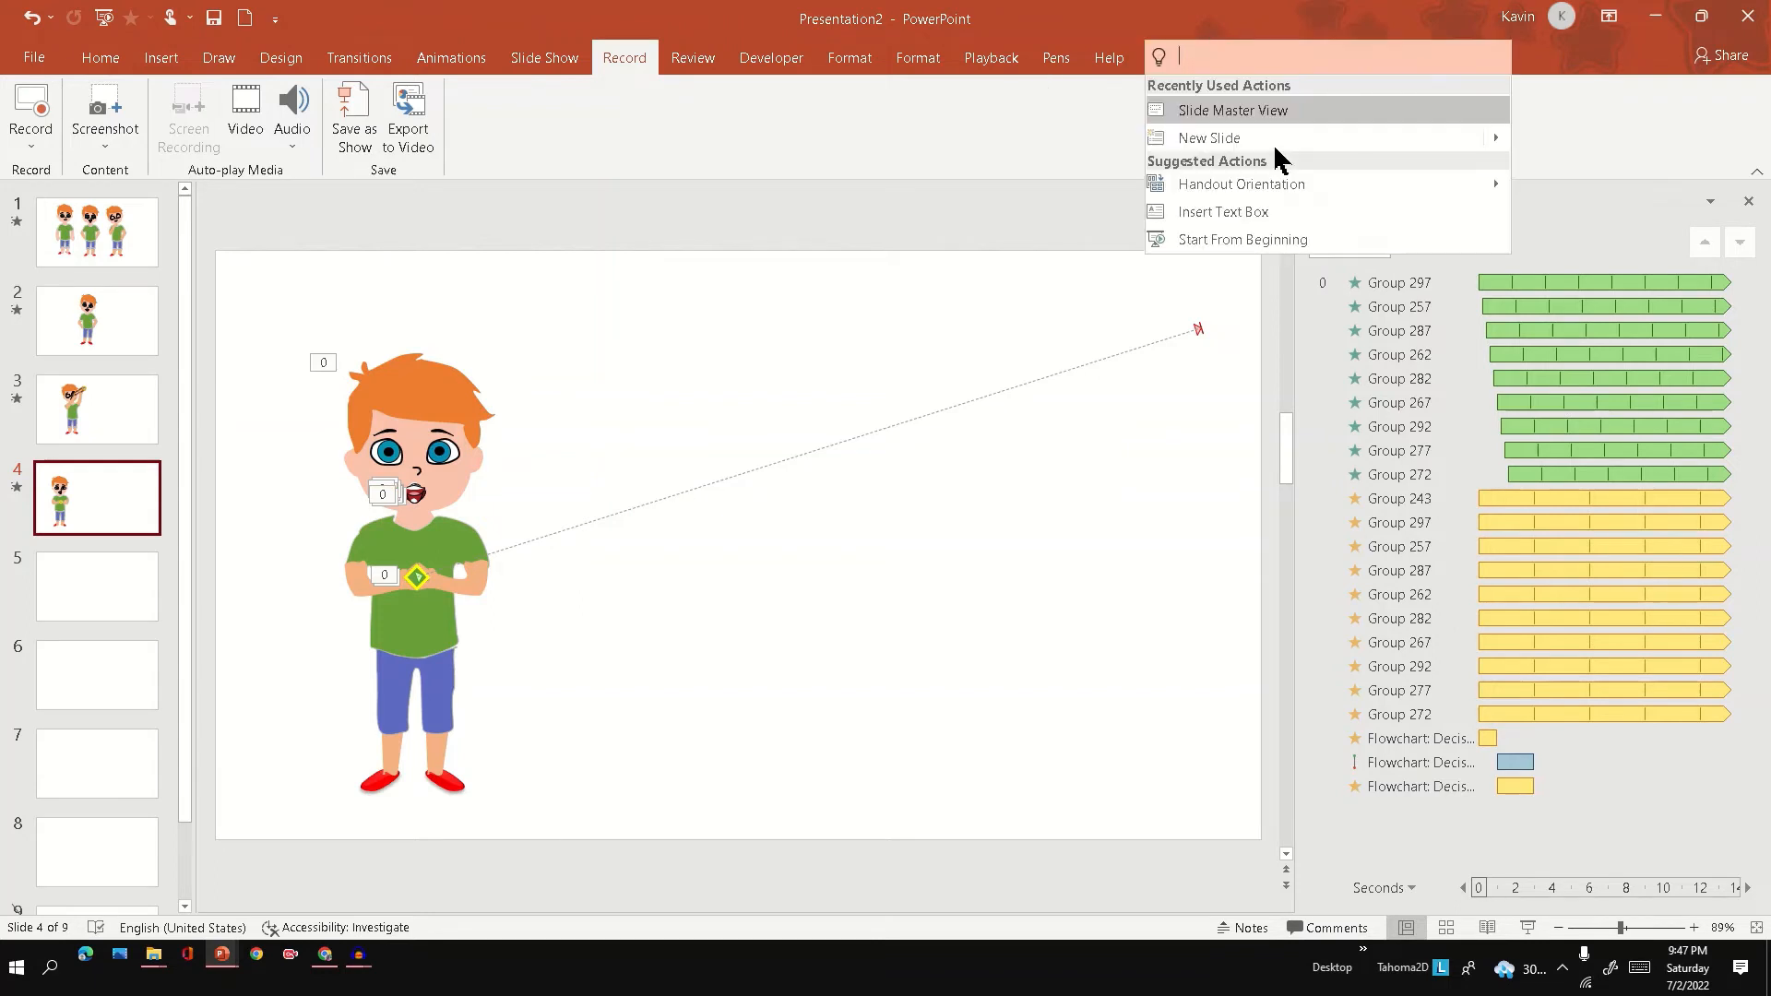
pyautogui.write('slide')
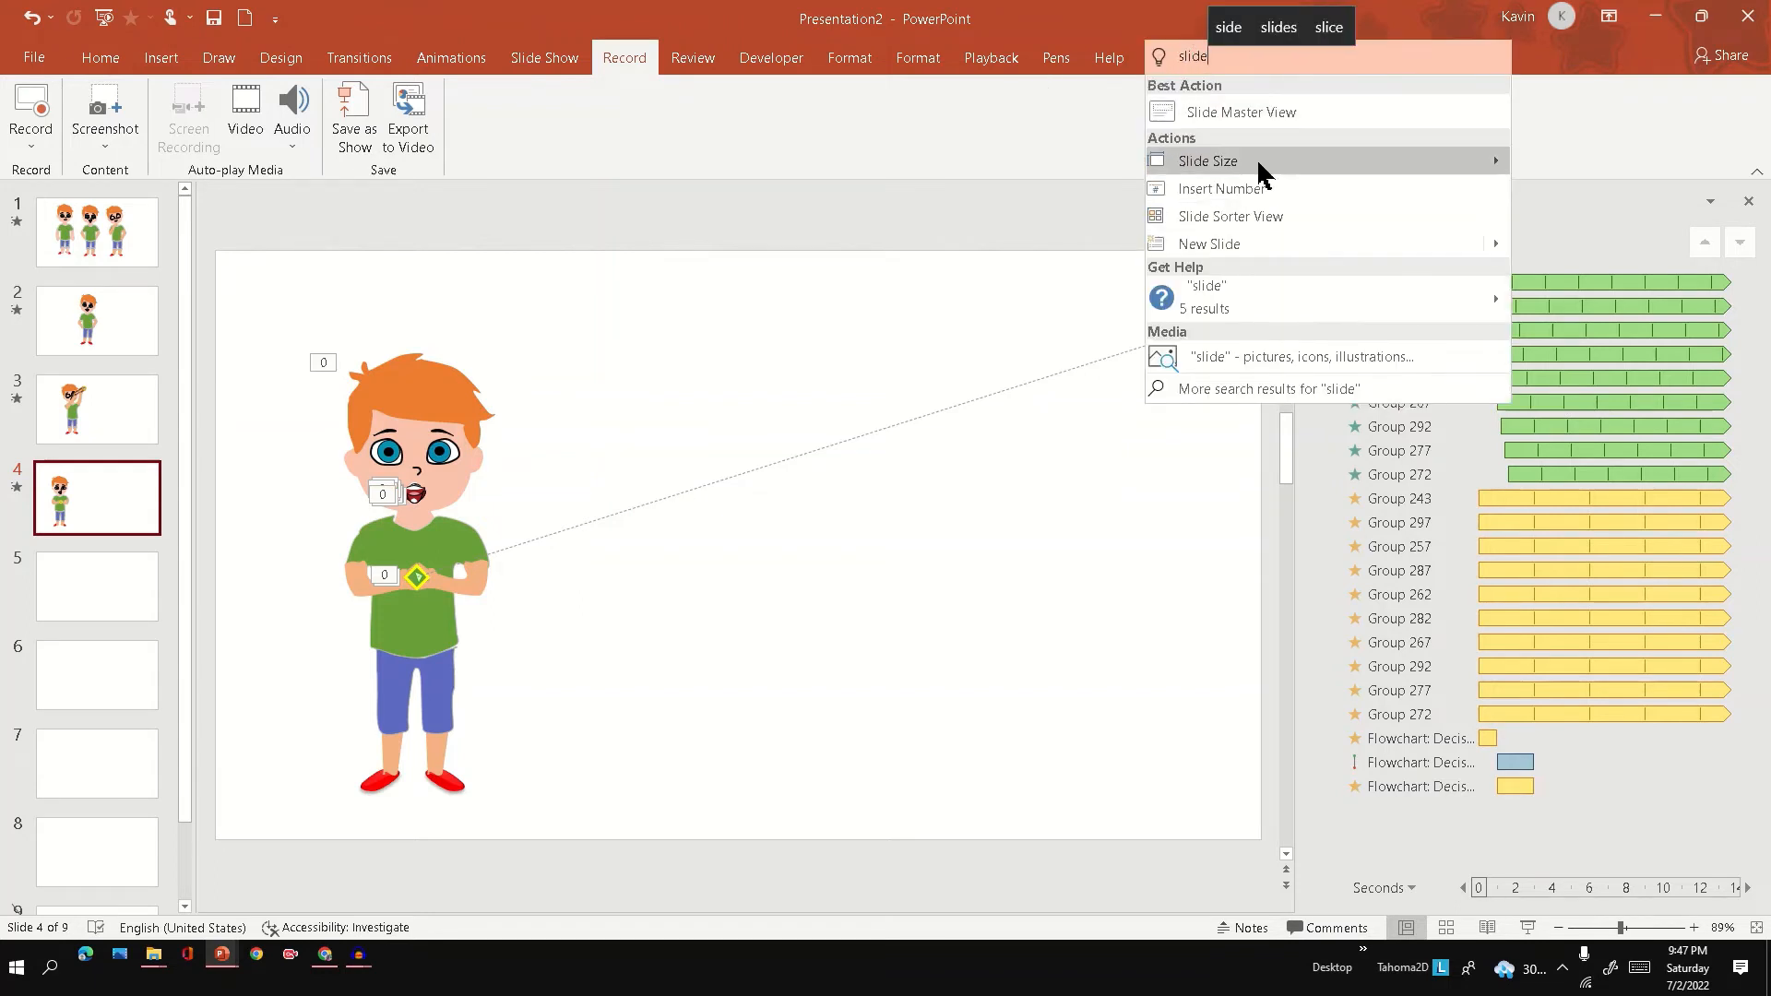
pyautogui.click(1260, 111)
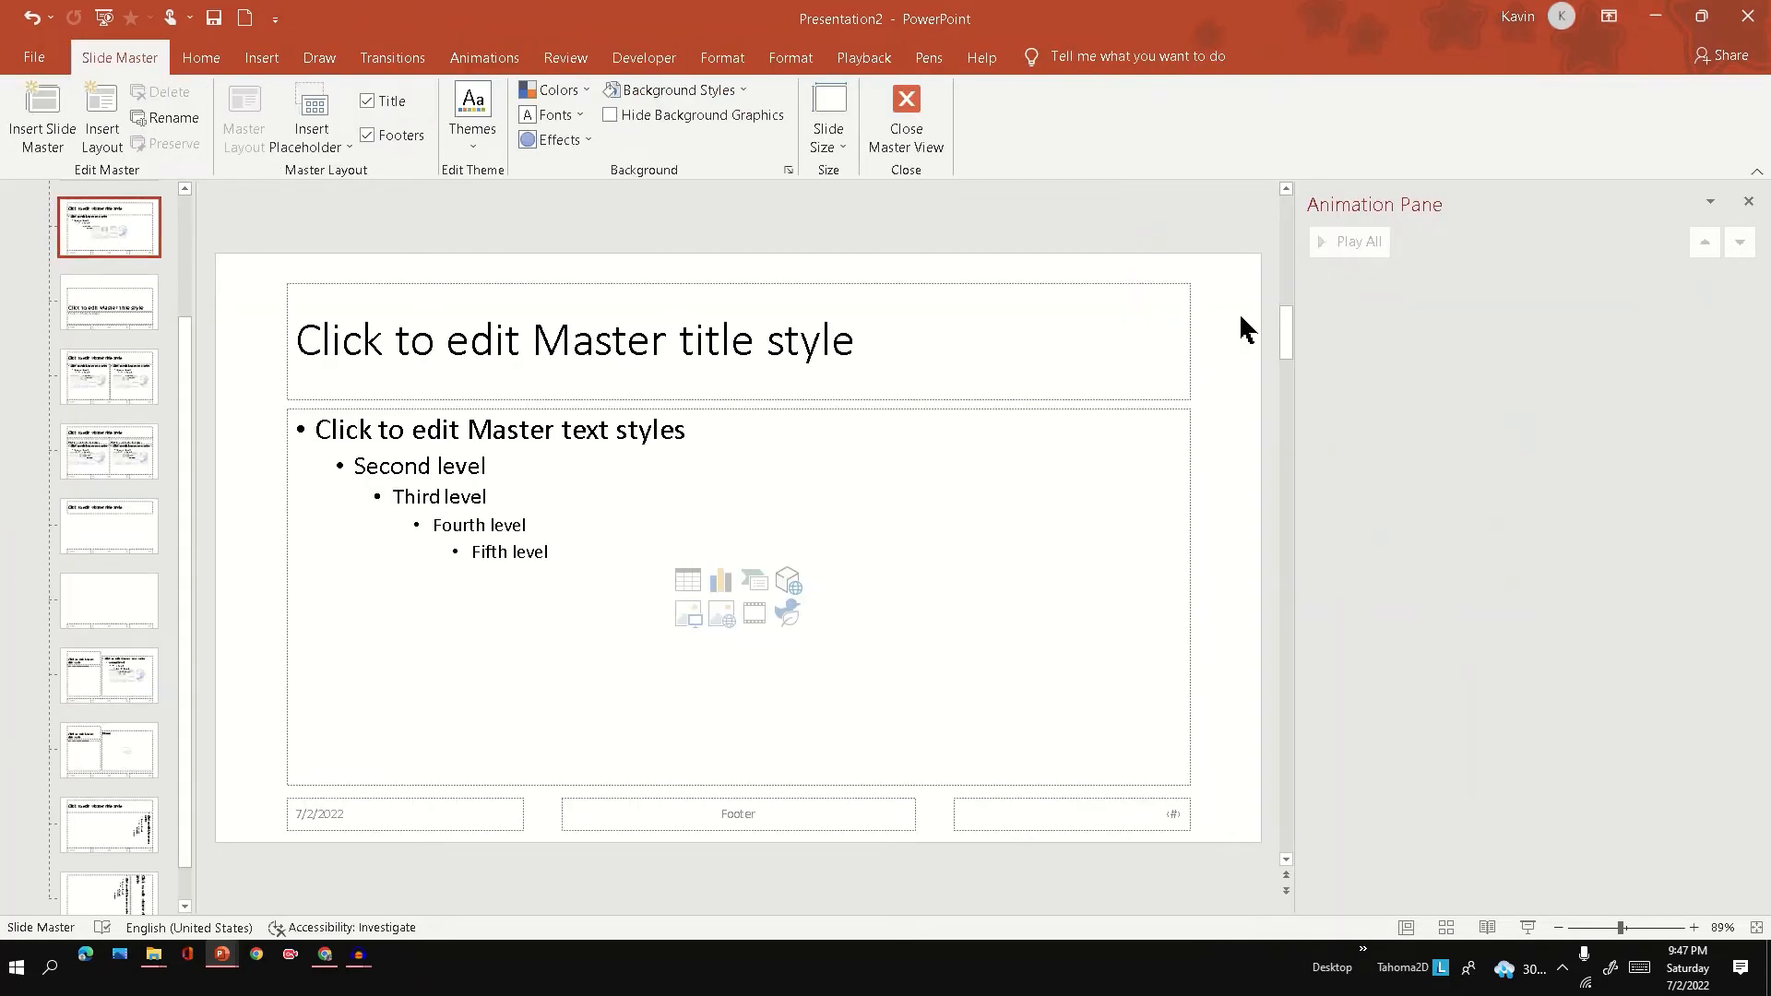
pyautogui.hotkey('ctrl', 'v')
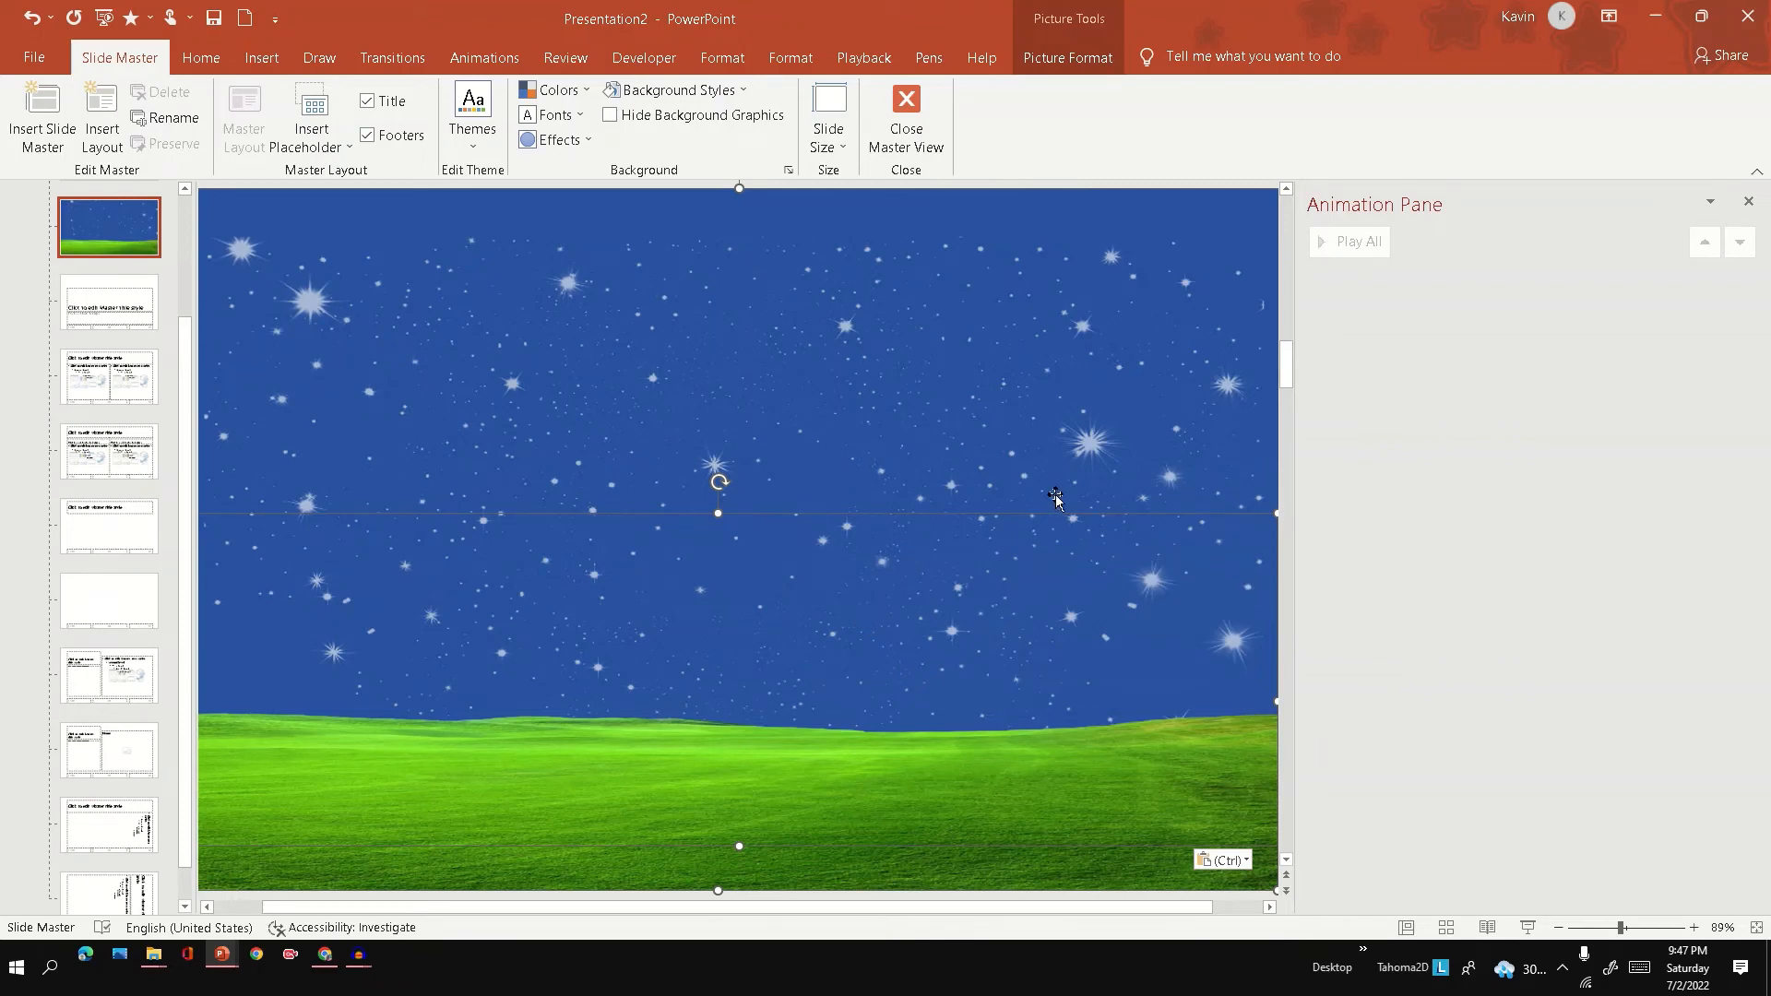
pyautogui.hotkey('ctrl', 'z')
pyautogui.click(901, 143)
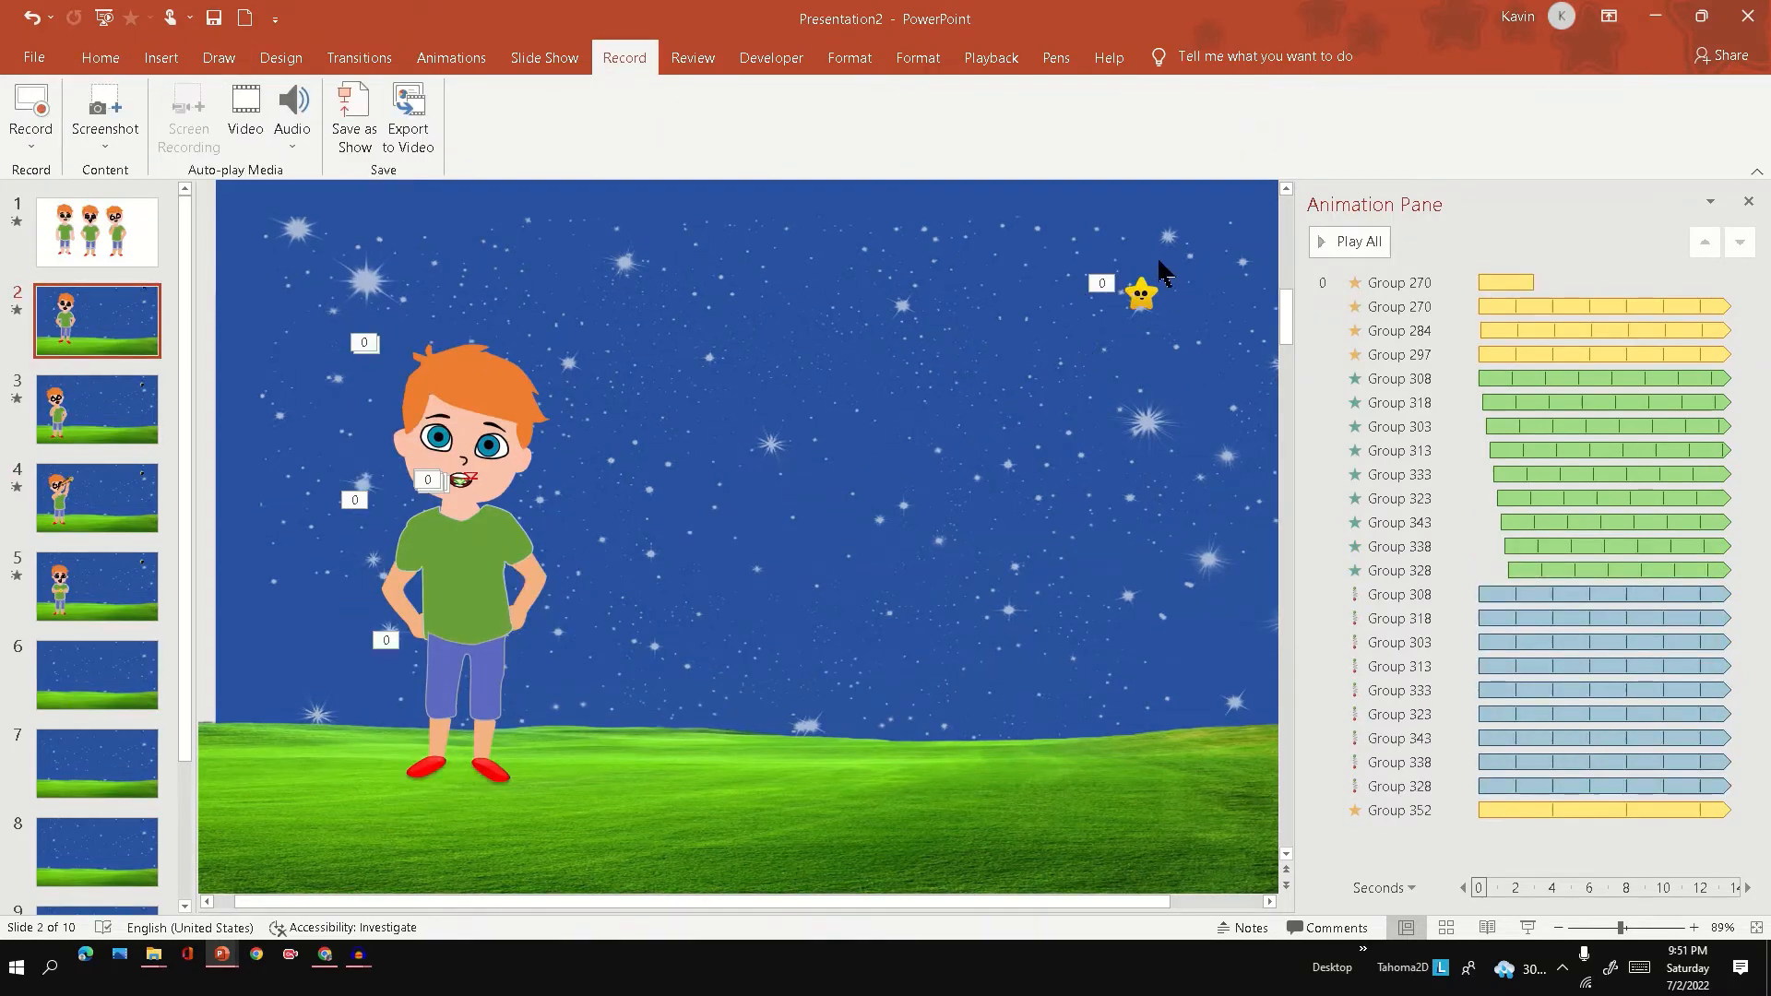
# Check which animation effect is applied to the smiling star in the sky on slide 2.
pyautogui.moveTo(1078, 243); pyautogui.dragTo(1223, 385)
pyautogui.click(451, 57)
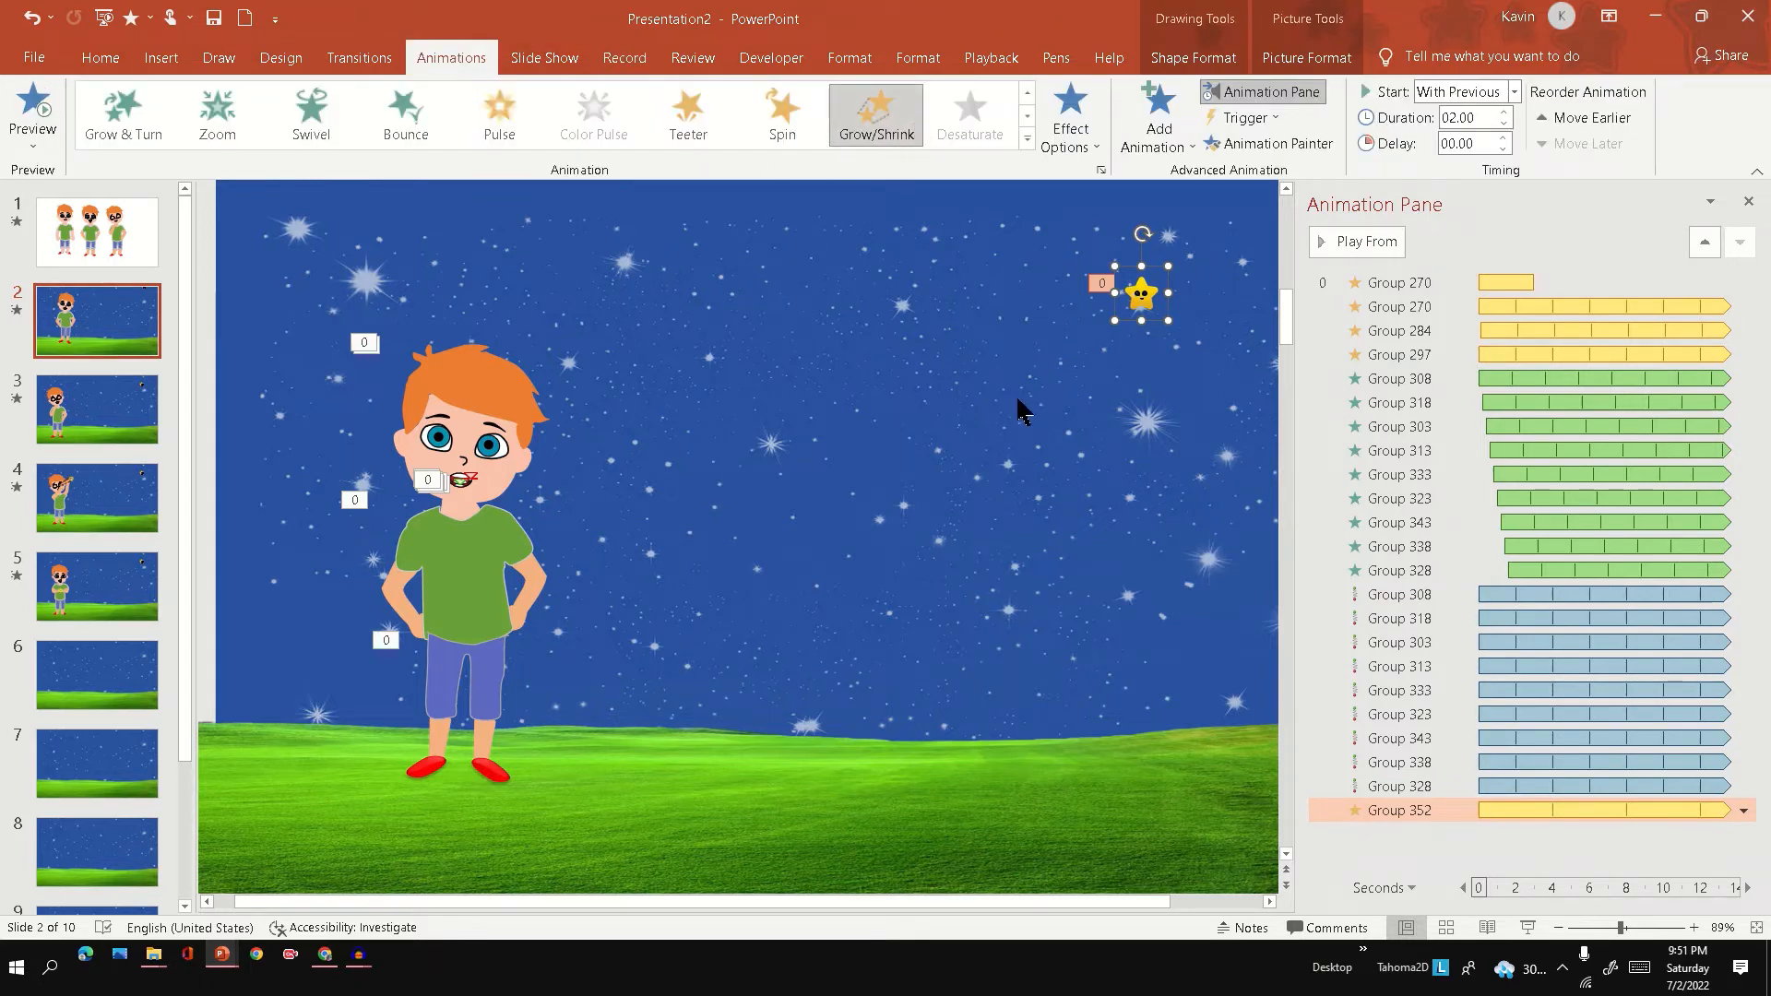
pyautogui.click(823, 452)
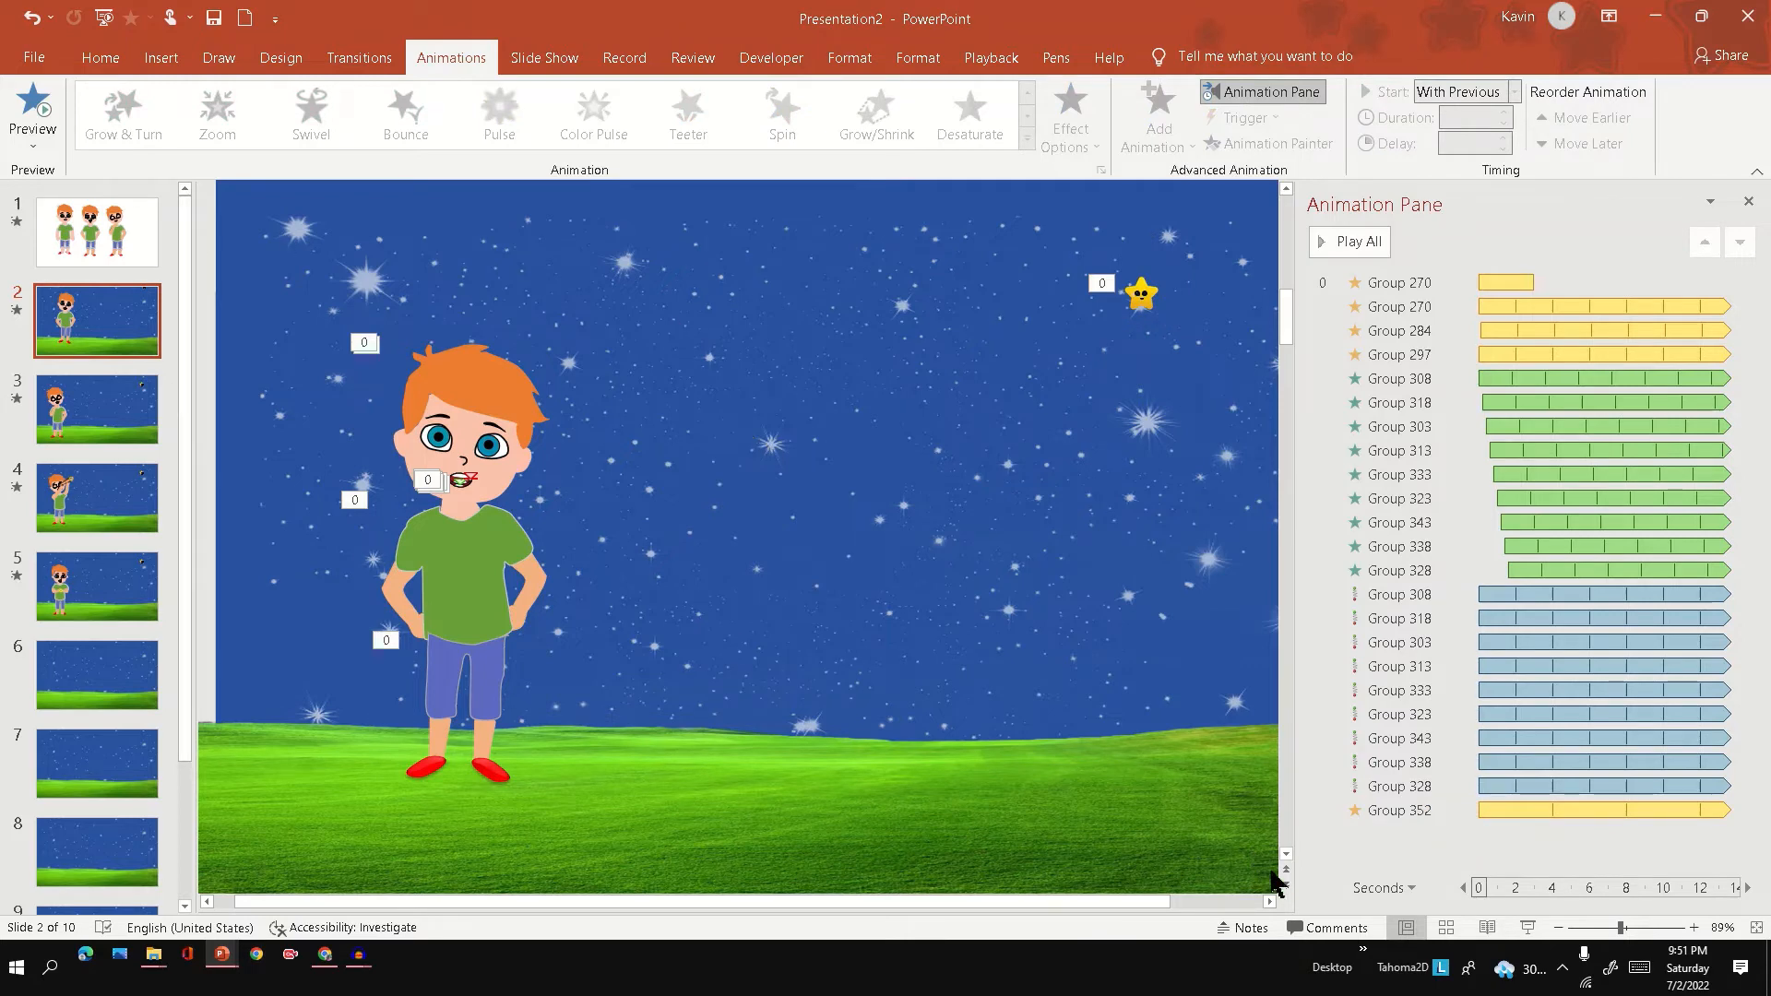
# Play slide 2 to check the smiling star, then move the star a little lower in the sky above the large white star.
pyautogui.click(1528, 928)
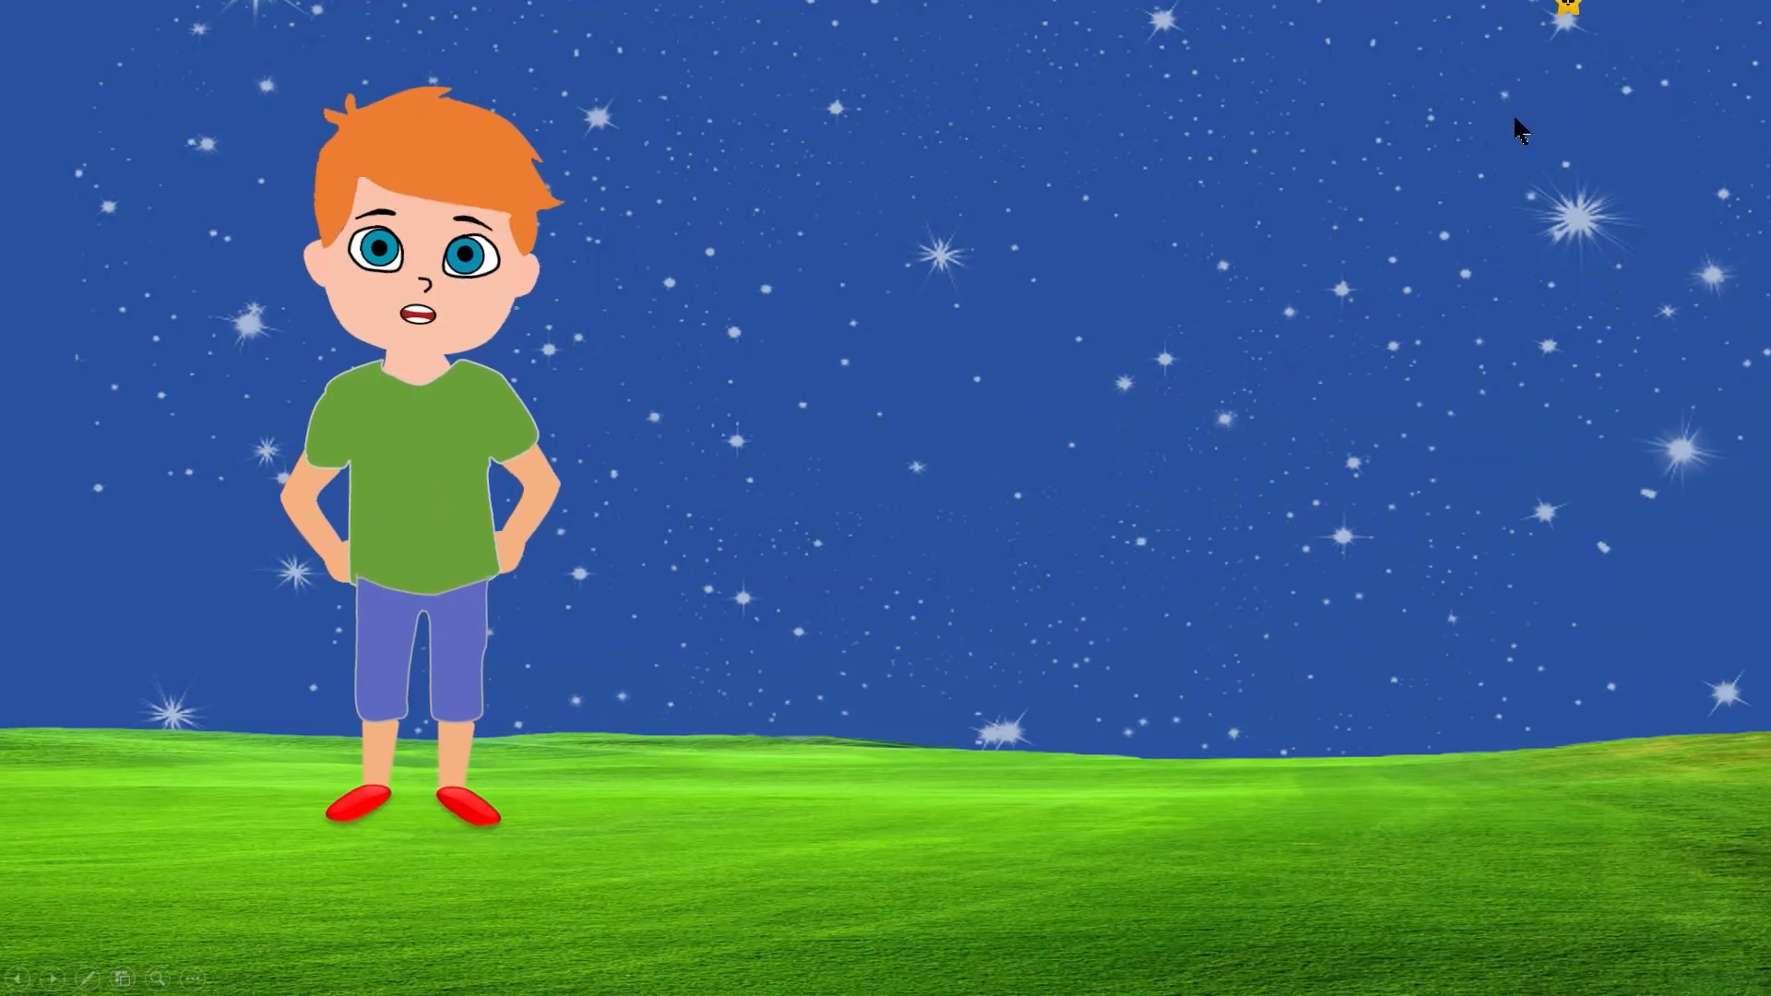
pyautogui.press('Escape')
pyautogui.moveTo(1150, 305); pyautogui.dragTo(1153, 362)
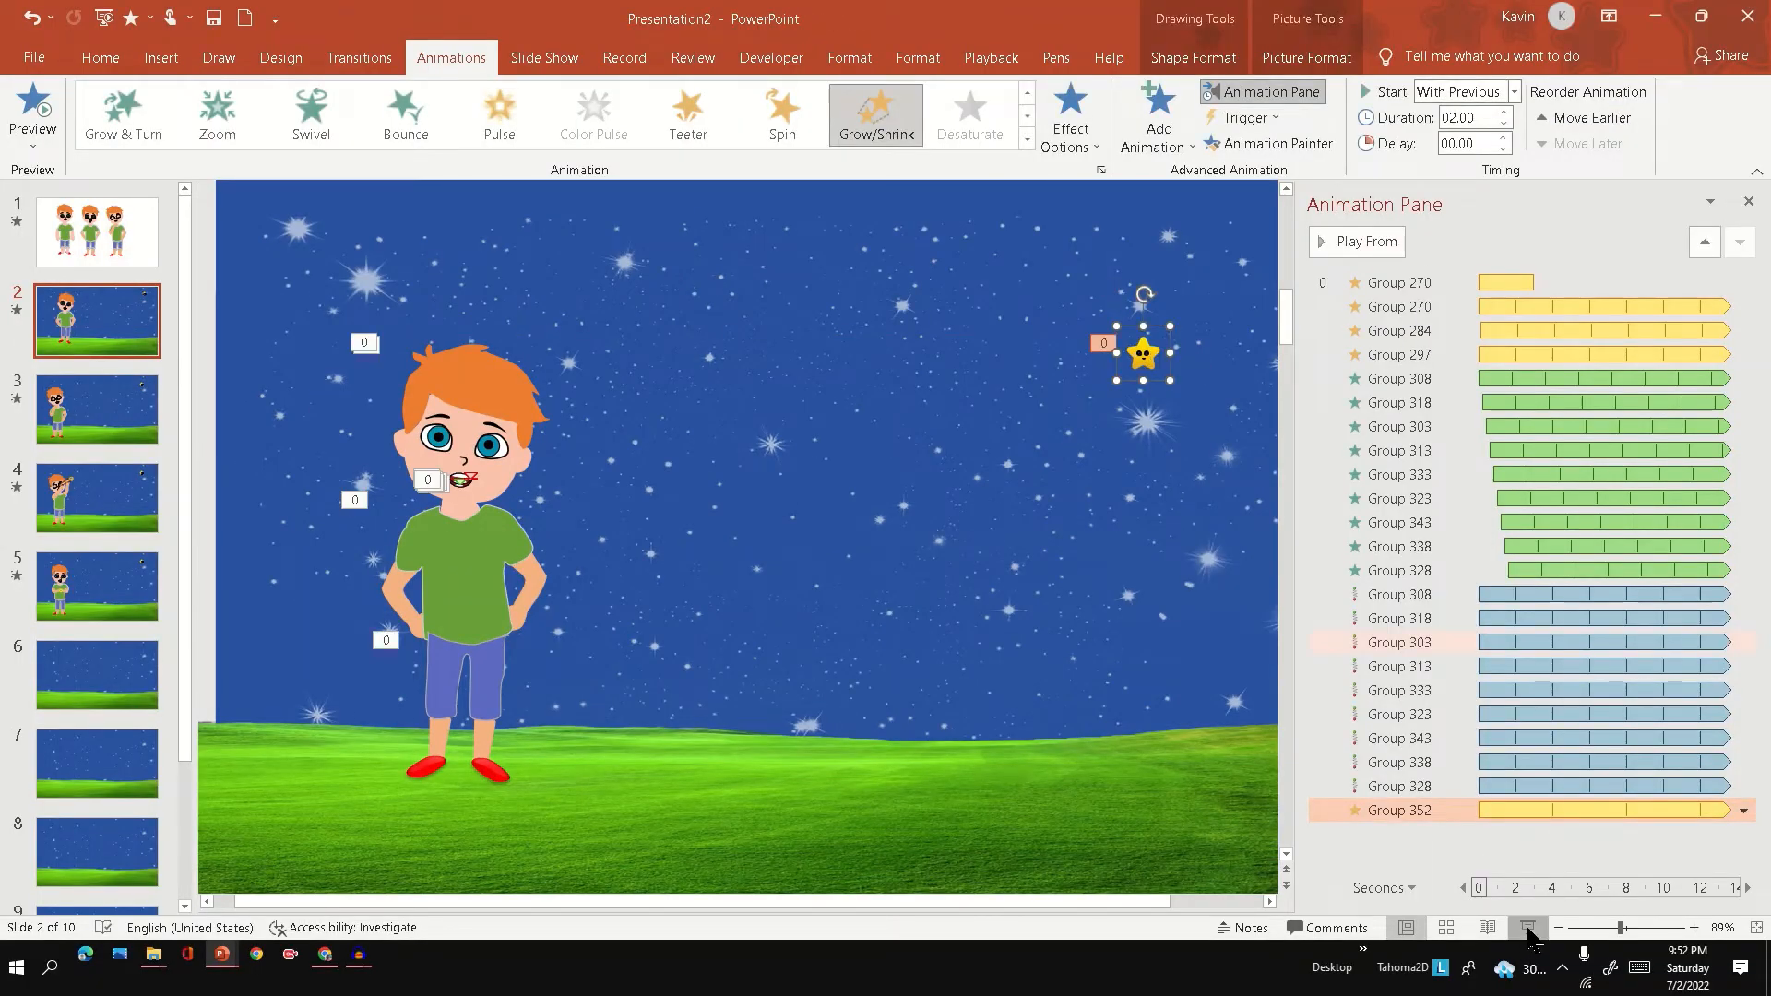
# Play the slide show from slide 2 through slide 5 to review the boy and star animations, and return to editing.
pyautogui.click(1528, 928)
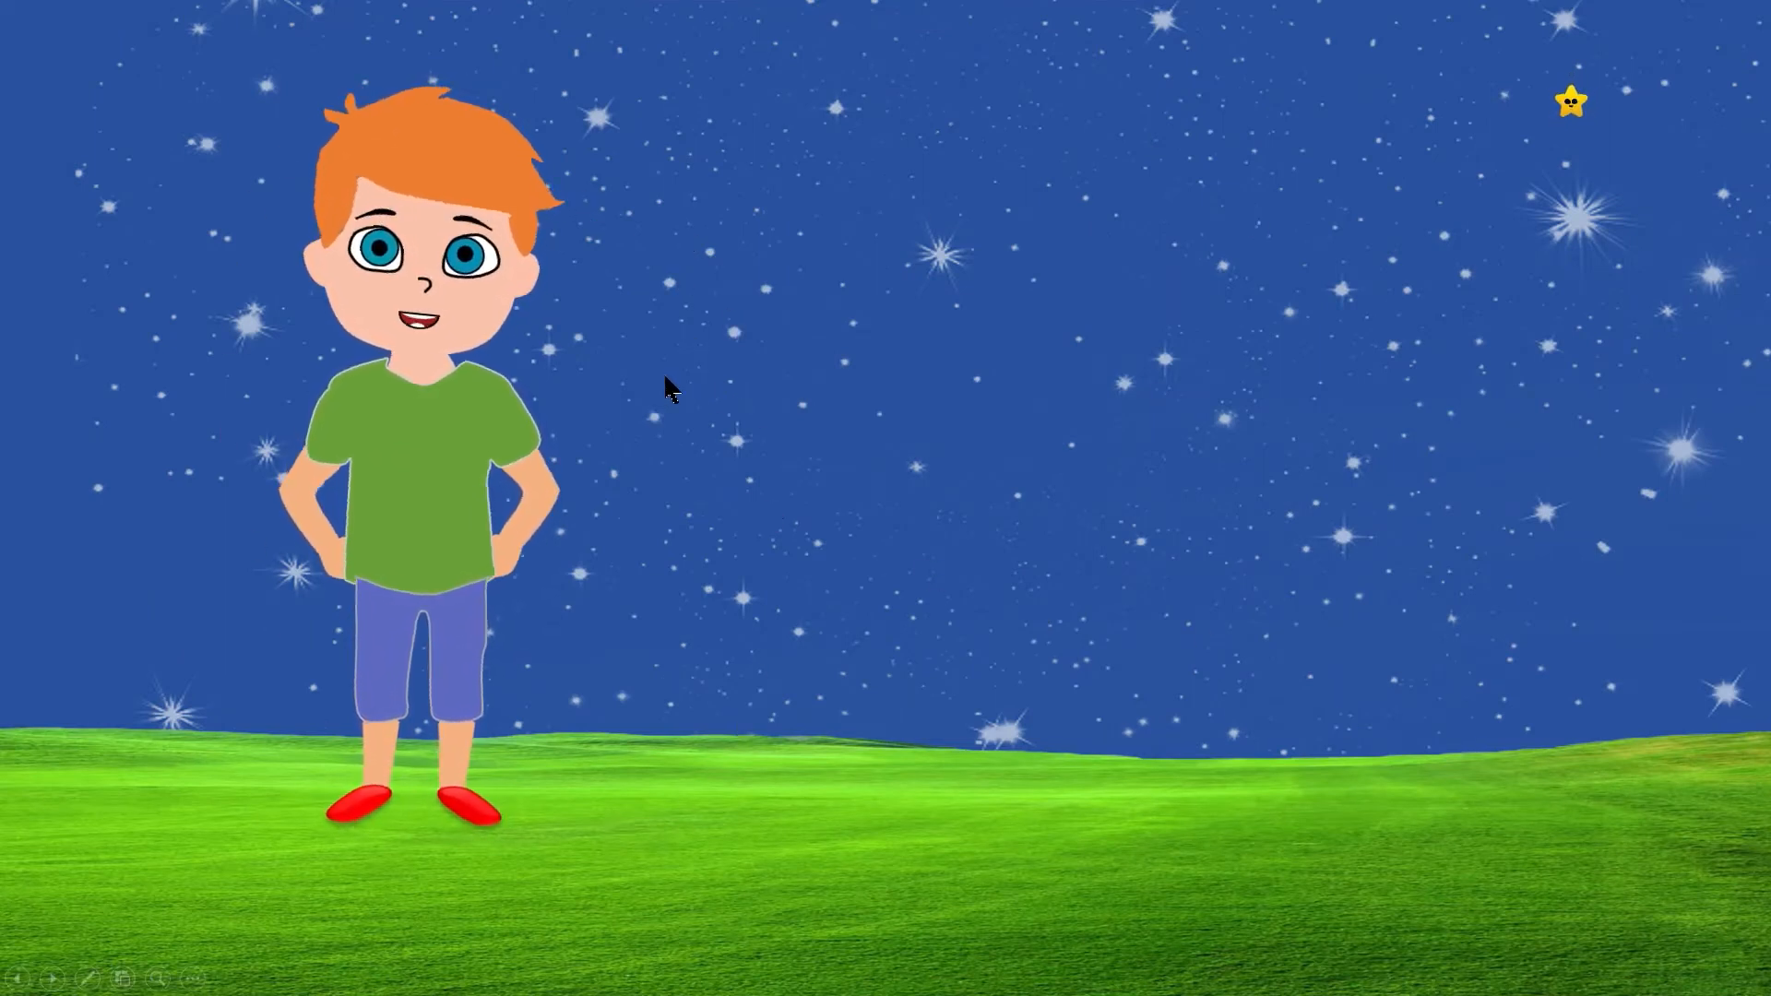
pyautogui.click(409, 391)
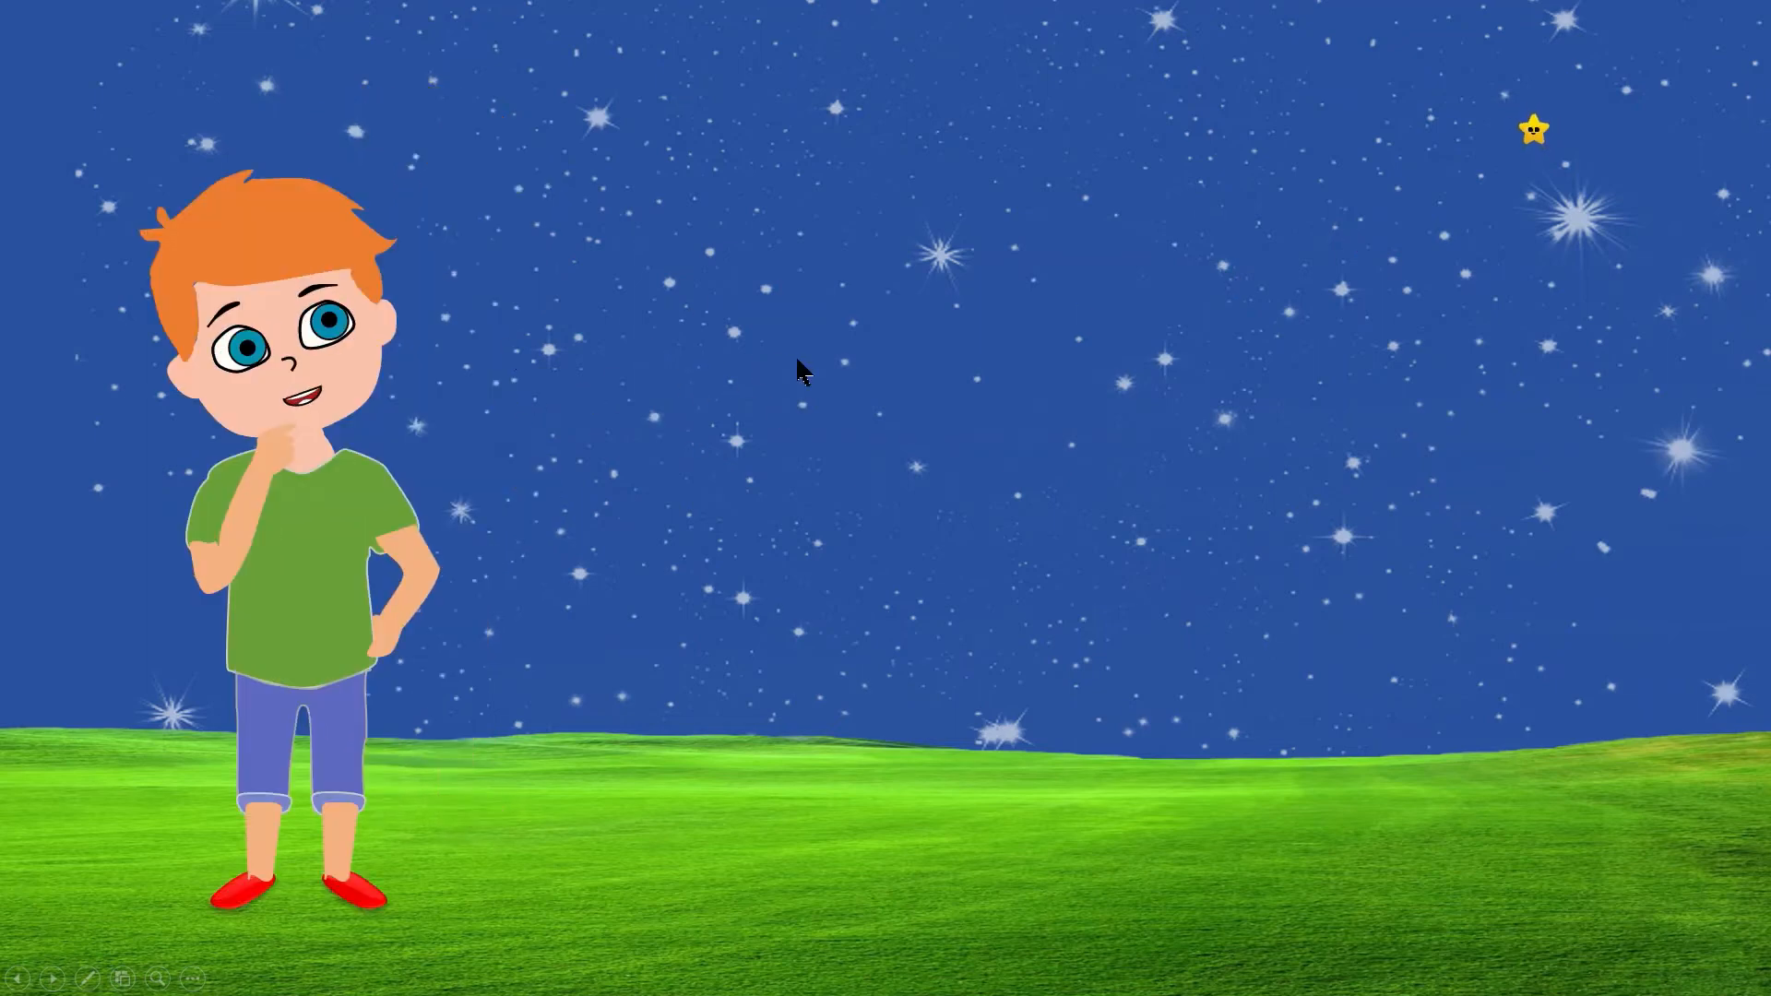
pyautogui.click(1099, 364)
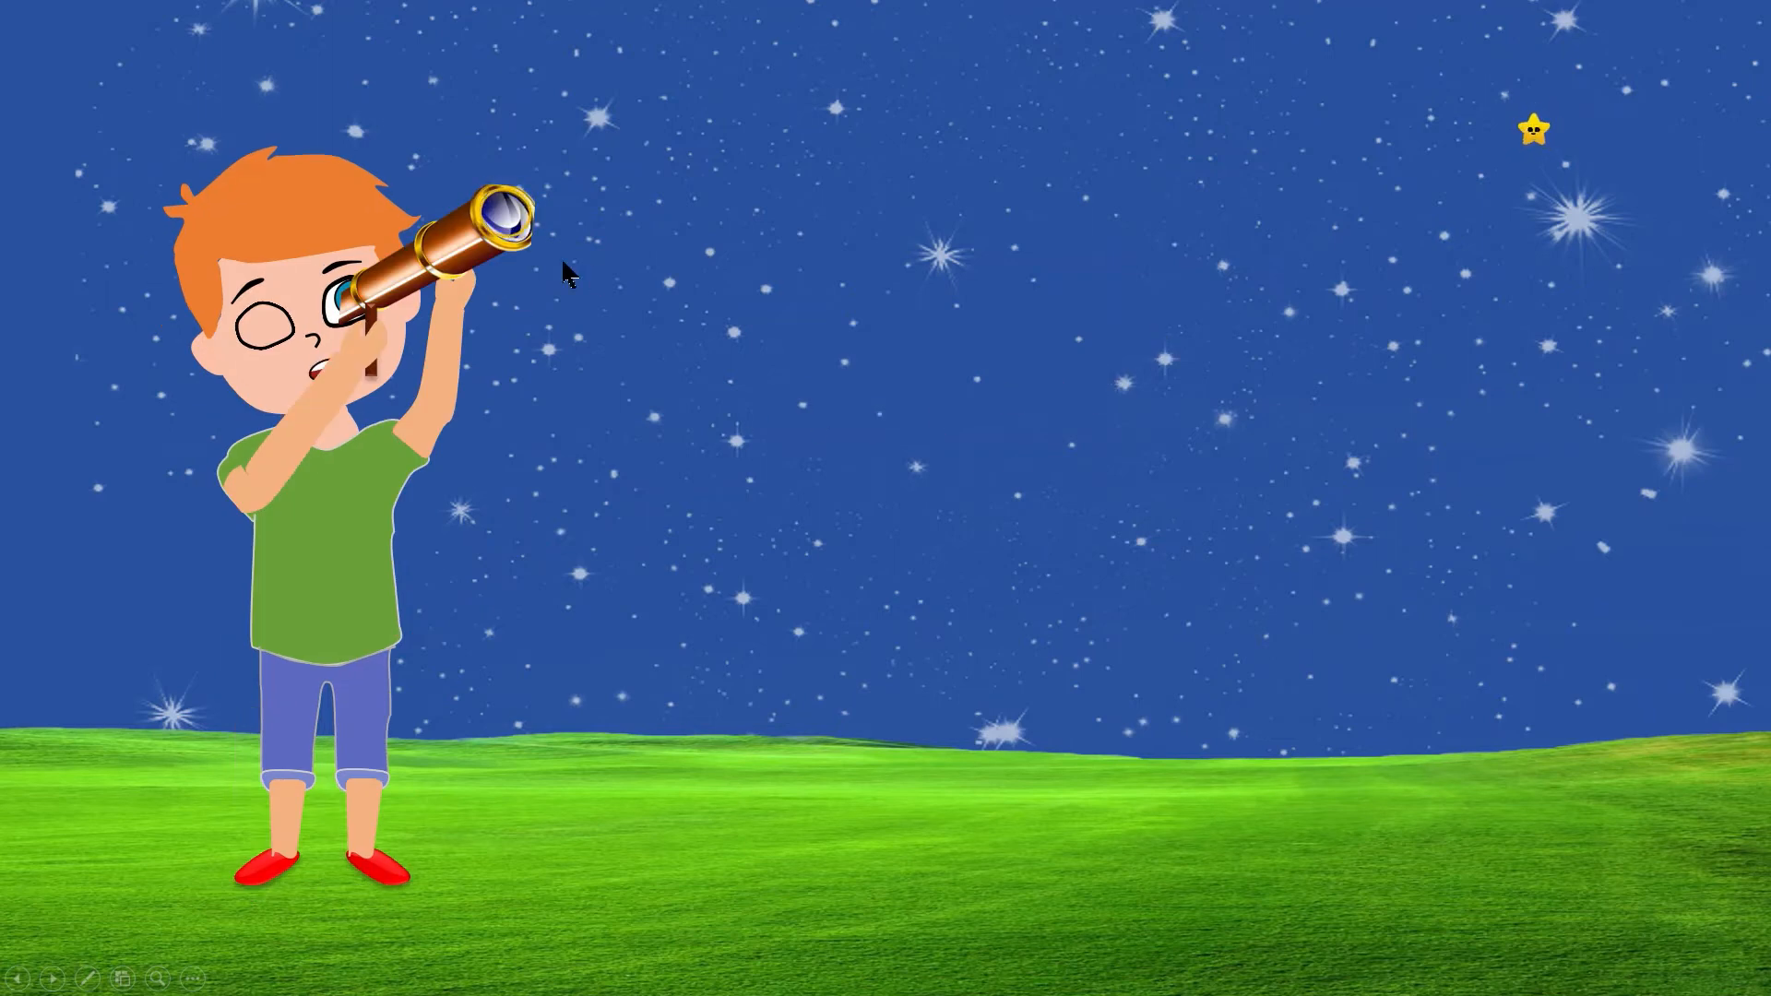
pyautogui.click(941, 440)
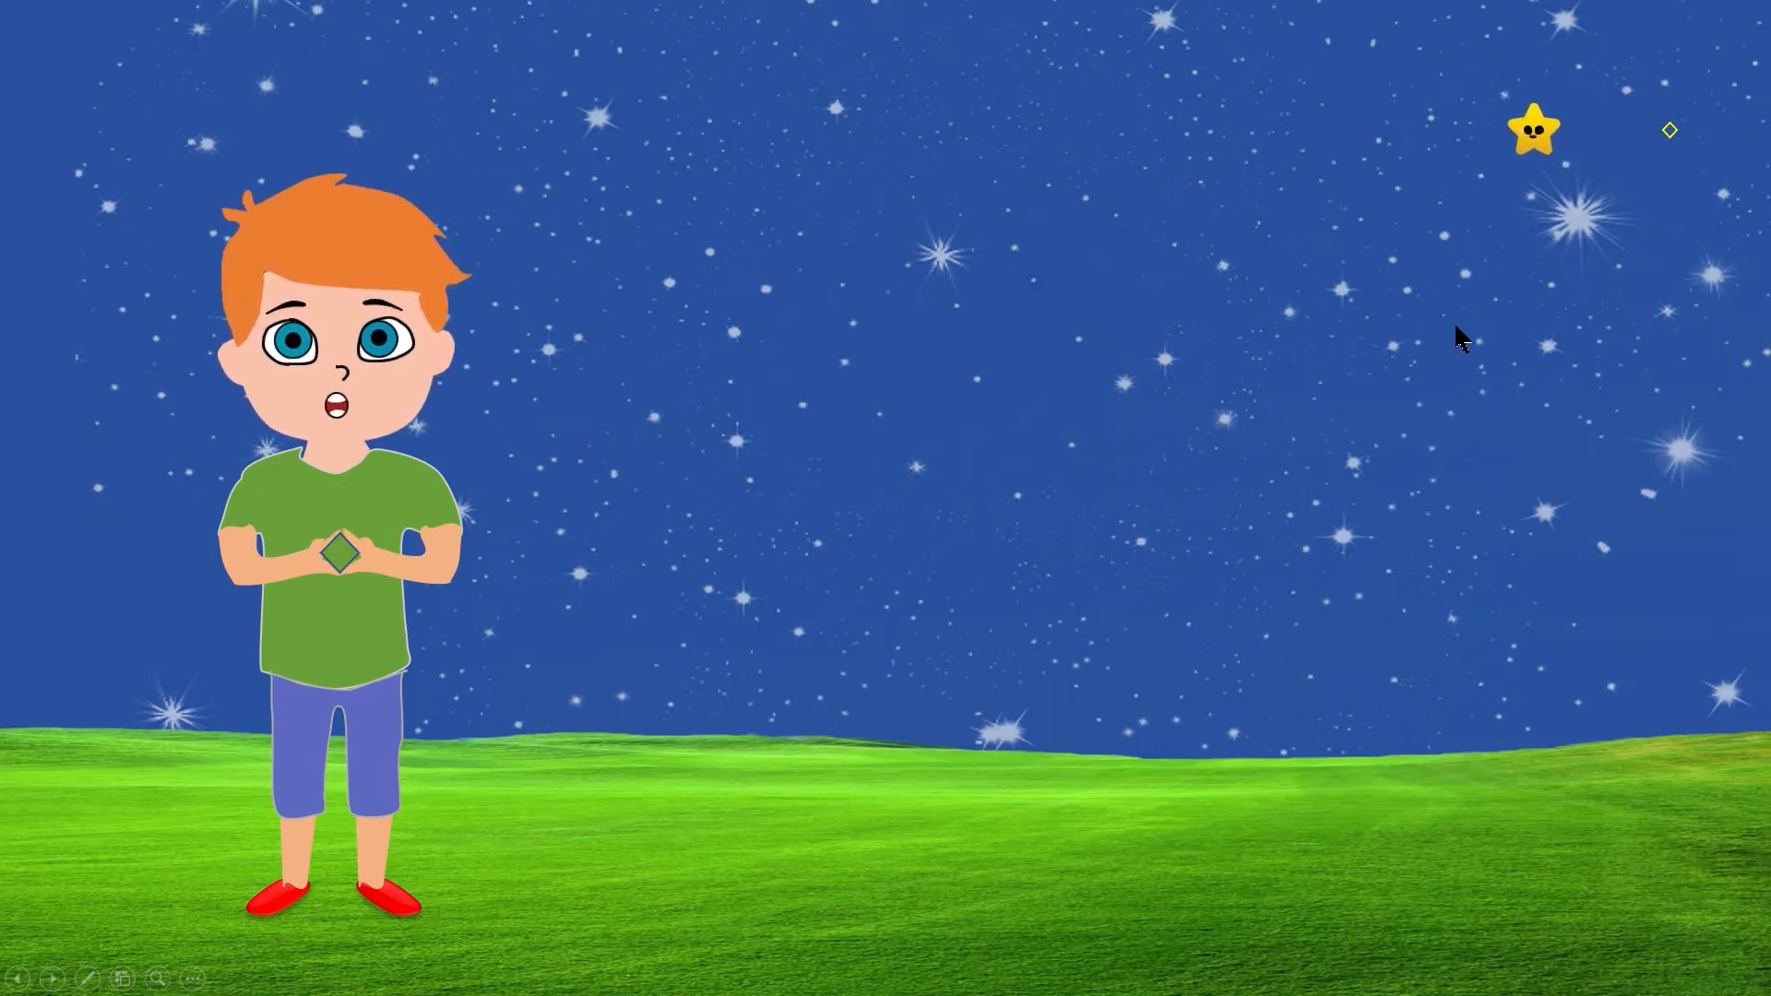
pyautogui.press('Escape')
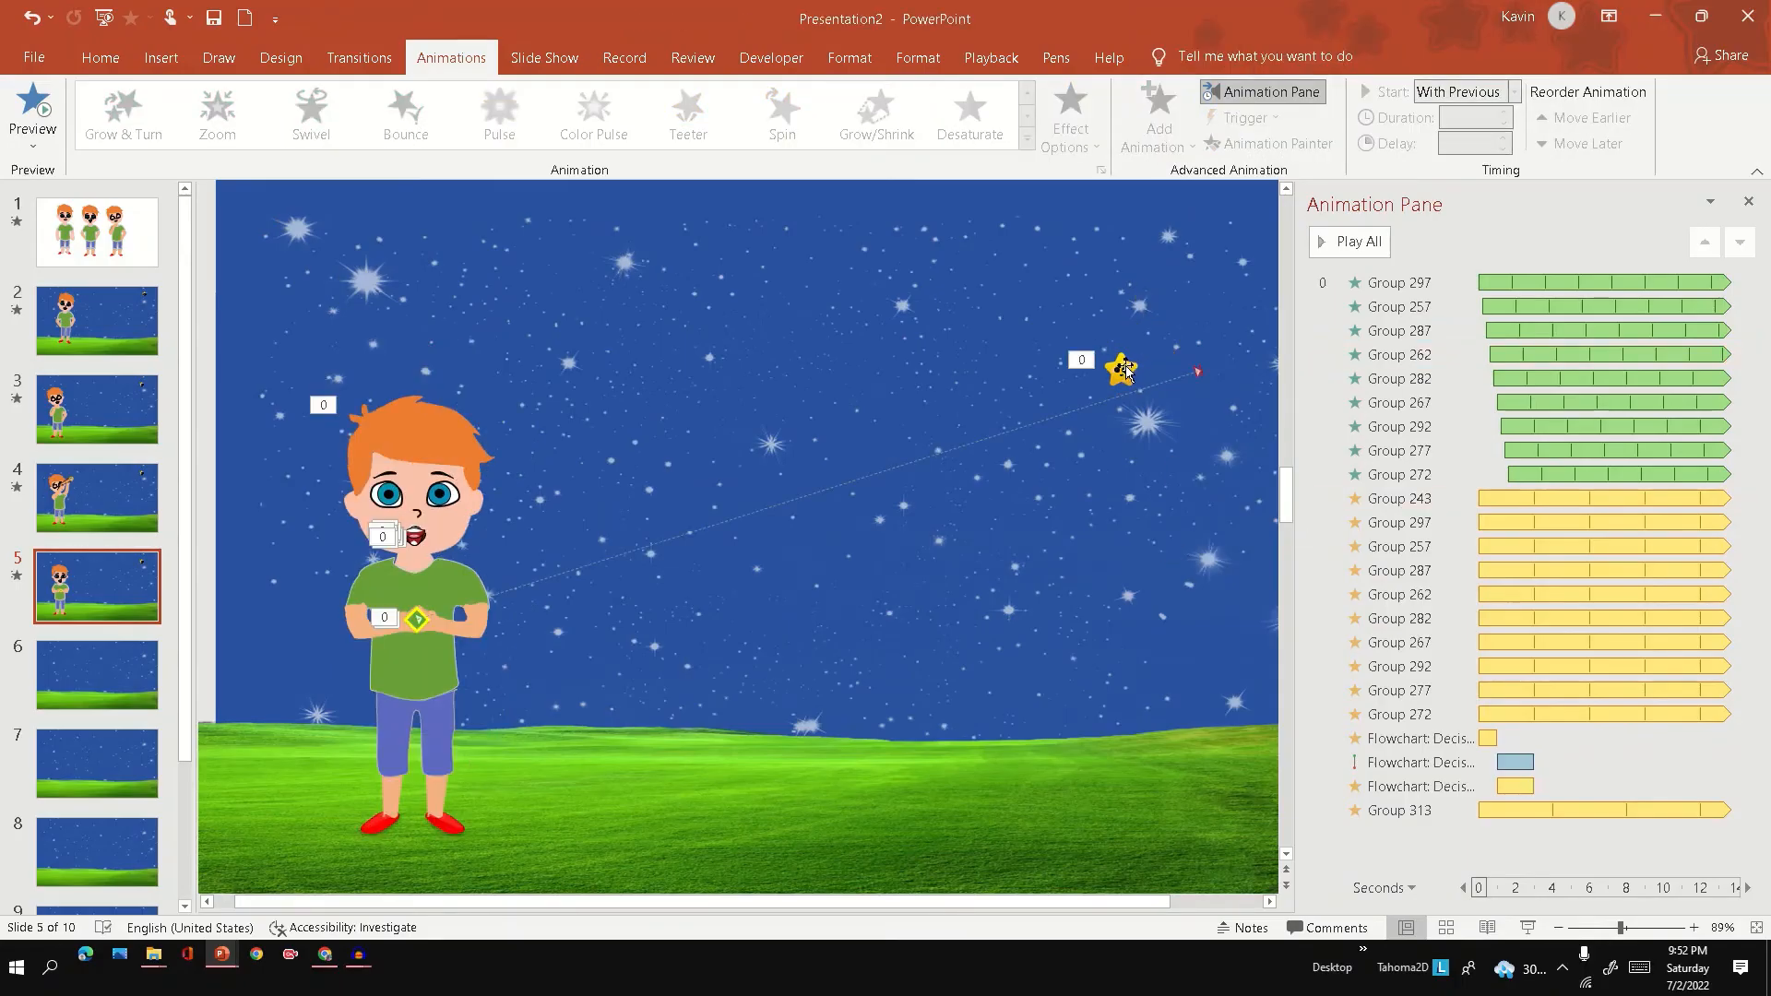
# Move the smiling star on slide 5 onto the end point of the diamond's motion path.
pyautogui.moveTo(1123, 369); pyautogui.dragTo(1200, 369)
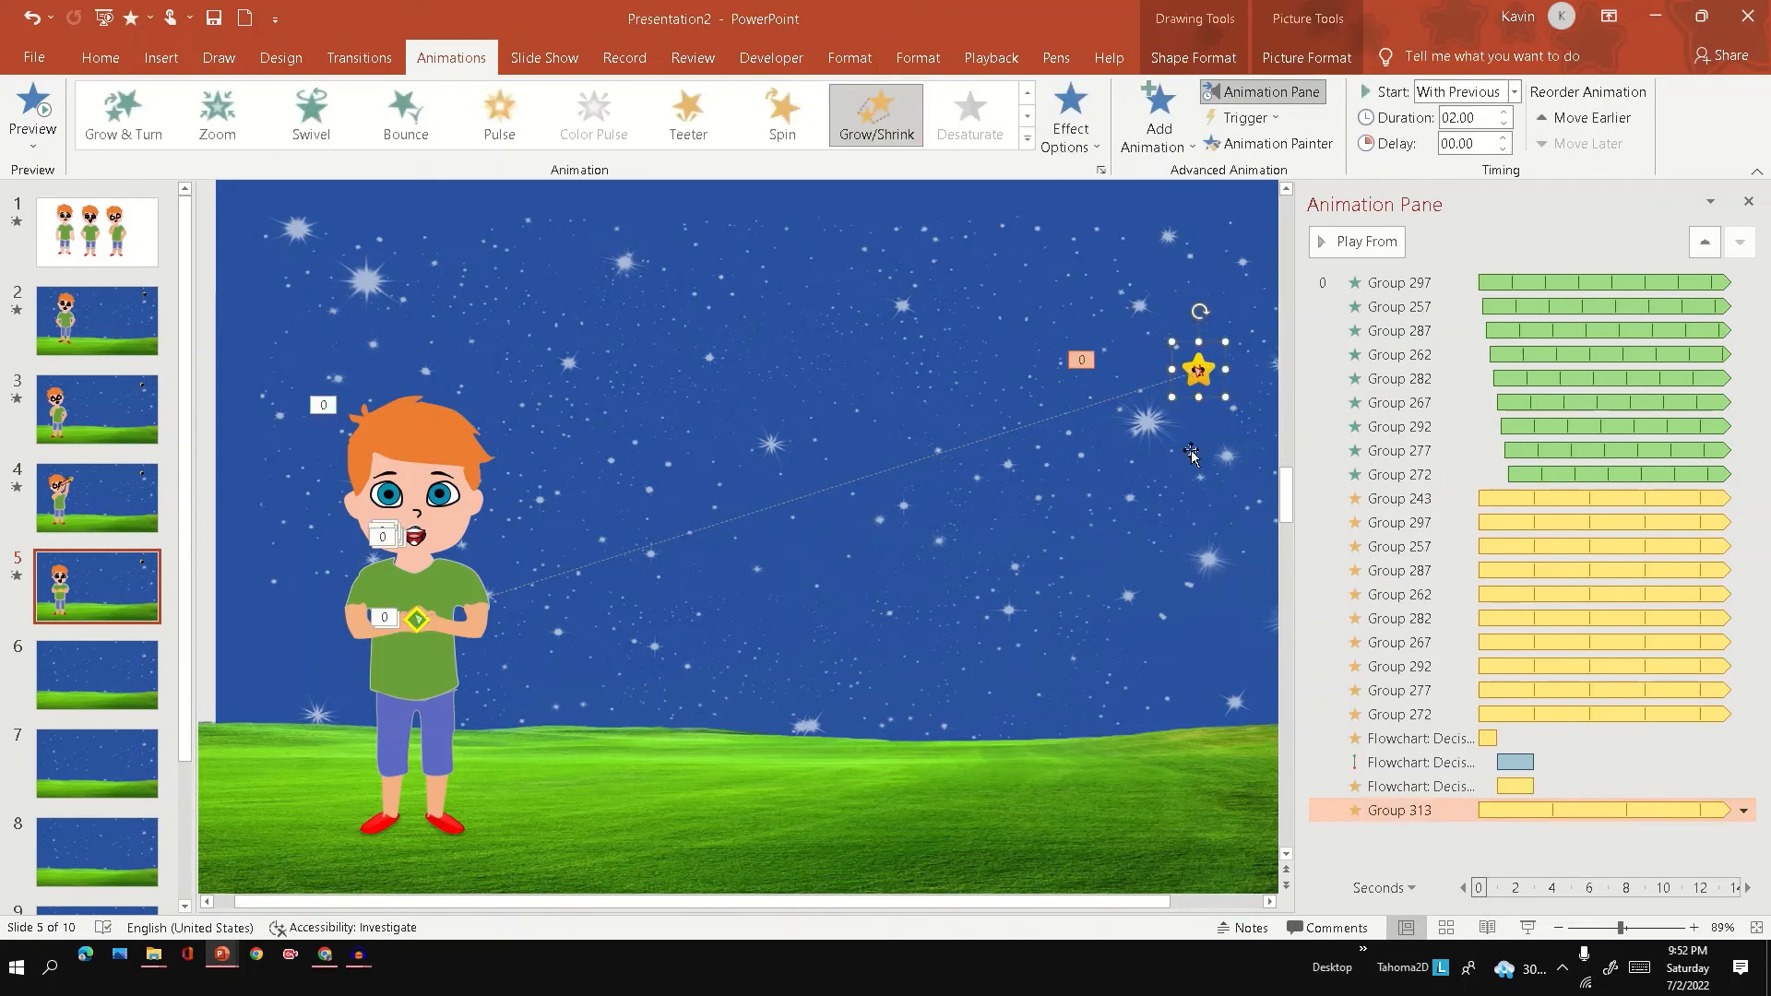
pyautogui.click(1125, 570)
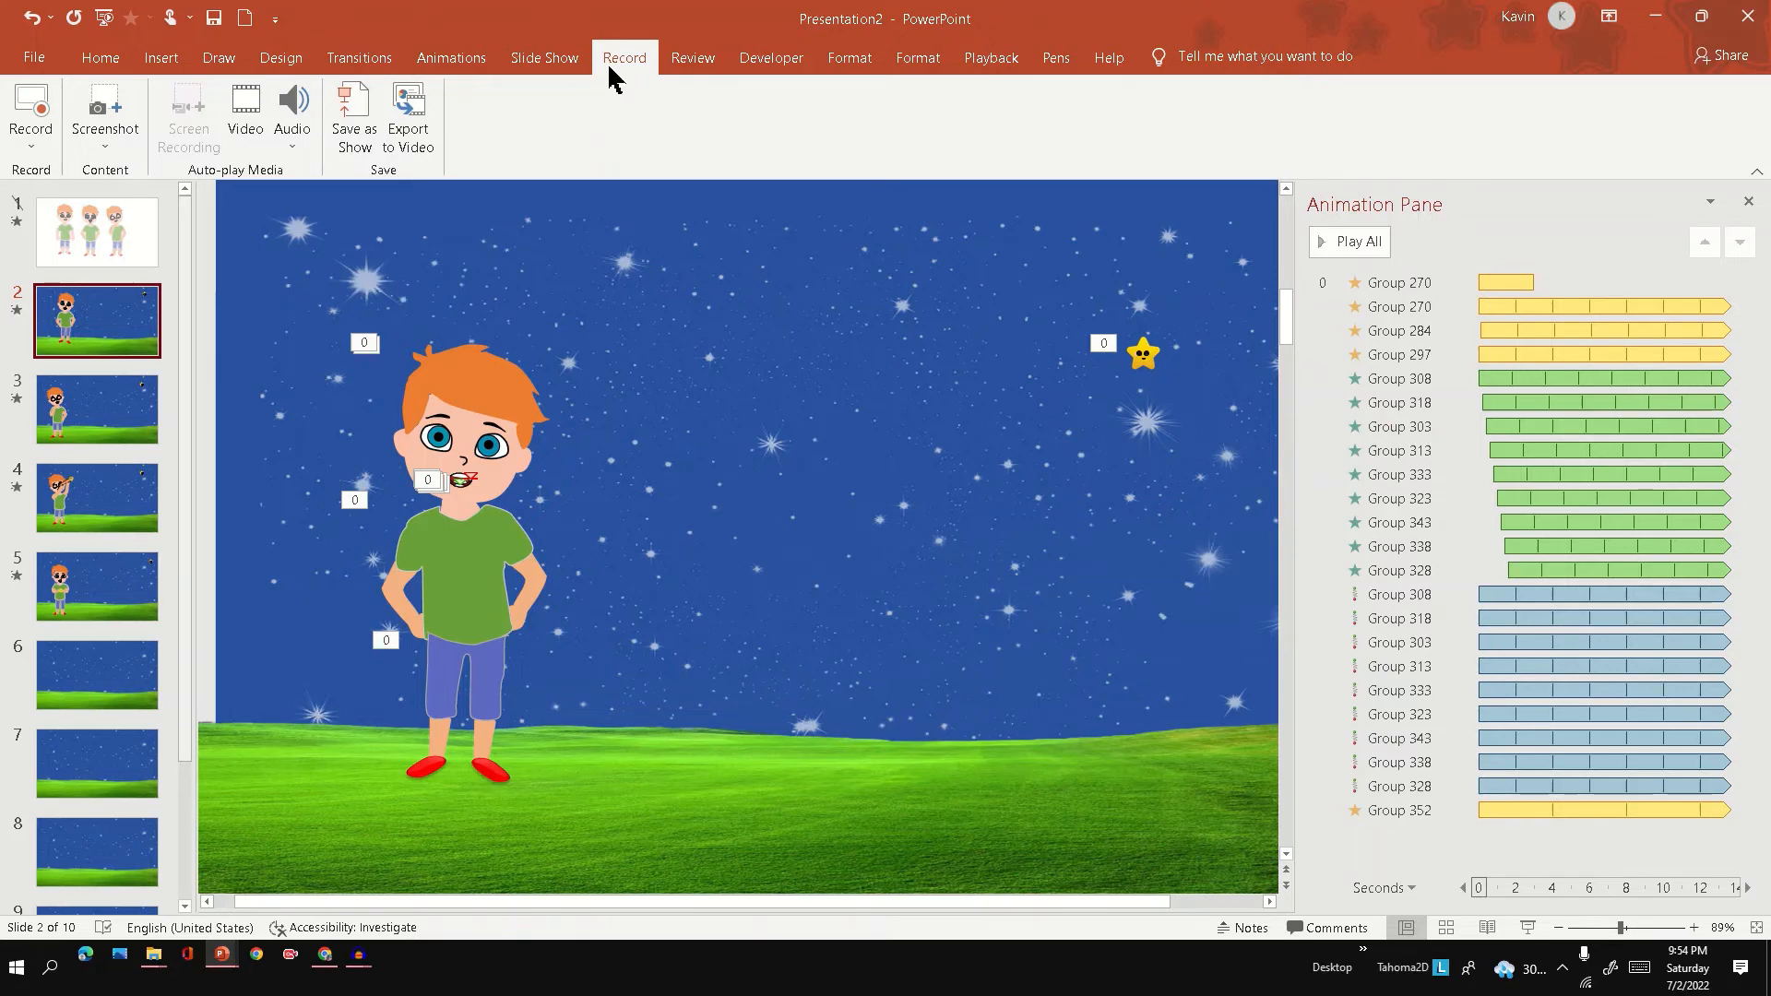
# Insert the audio file only.mp3 on slide 2, place its icon near the grass horizon below the star, and select its animation entry.
pyautogui.click(163, 65)
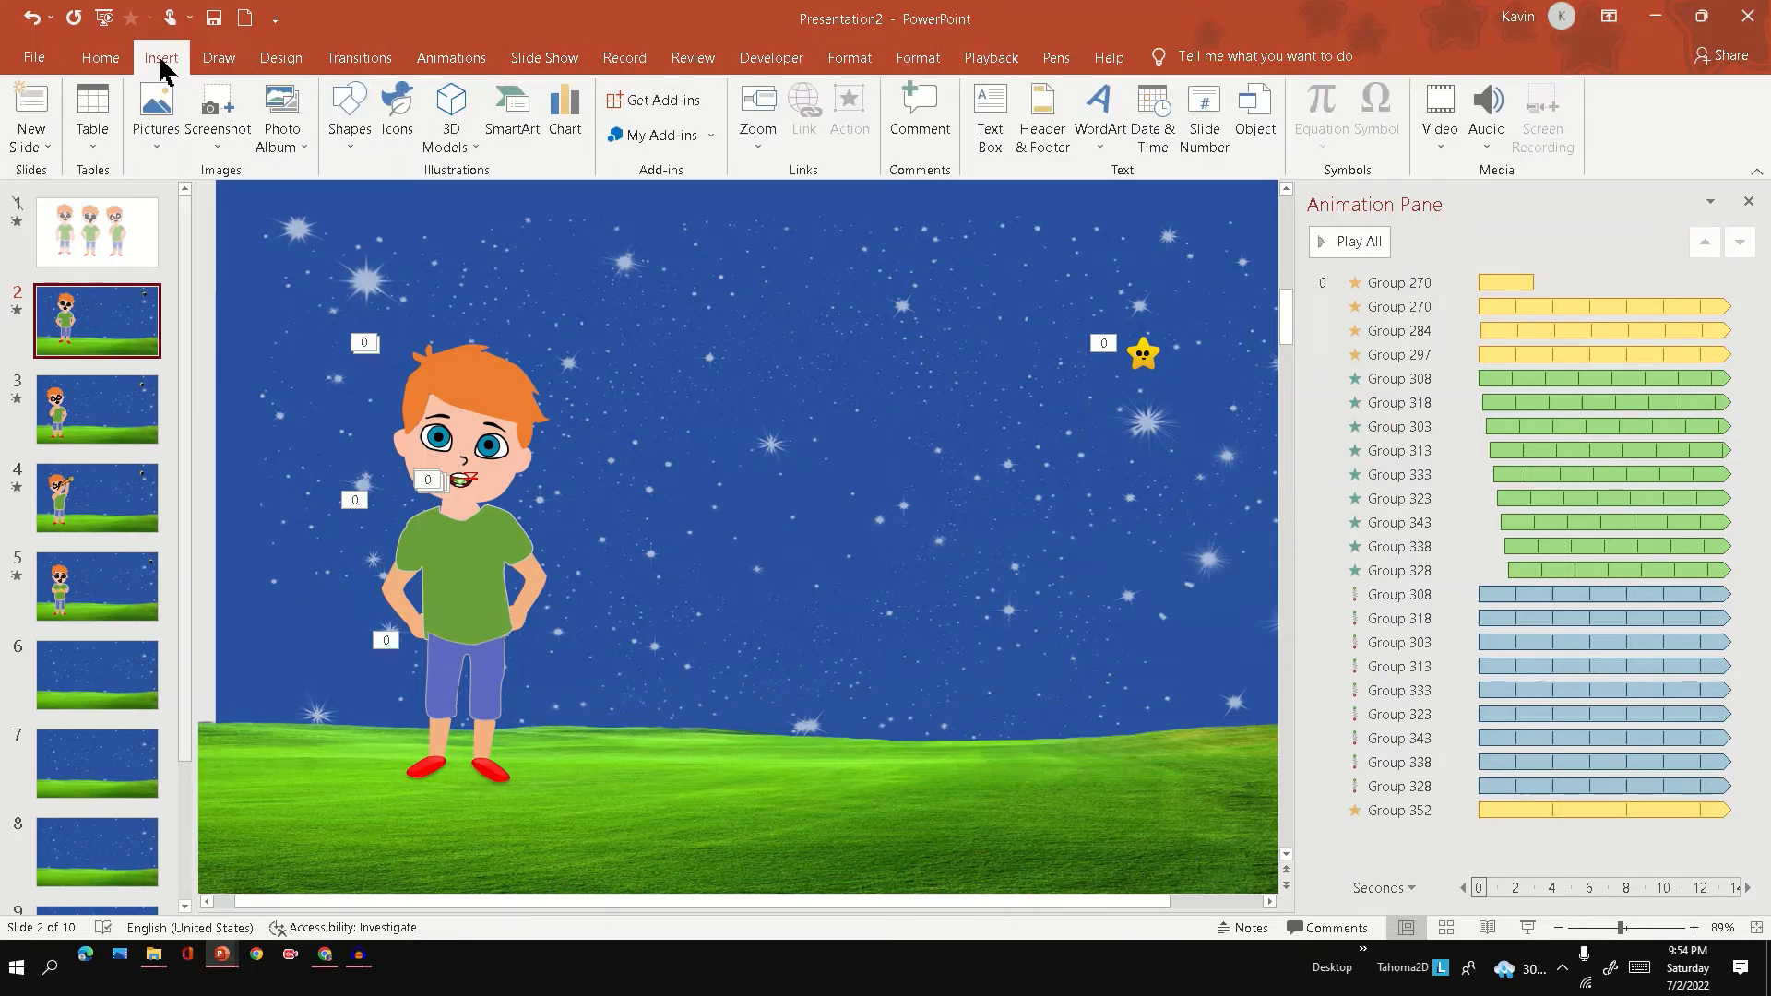
pyautogui.click(1486, 115)
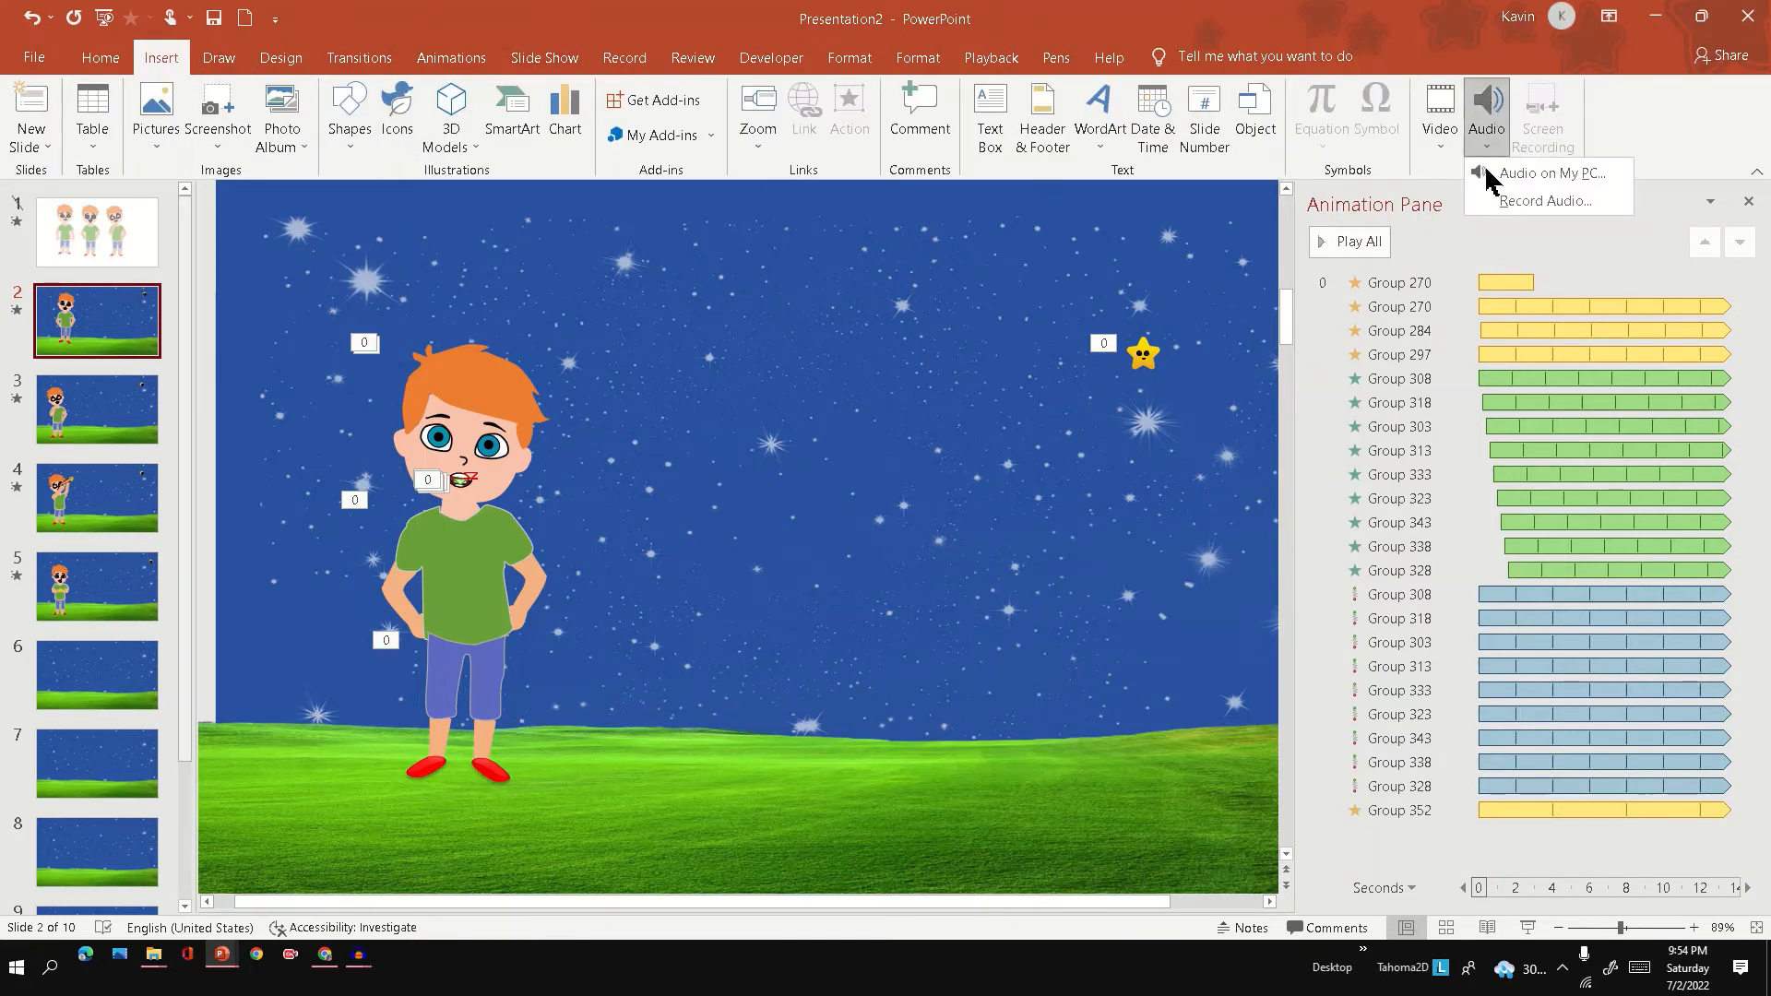
pyautogui.click(1489, 174)
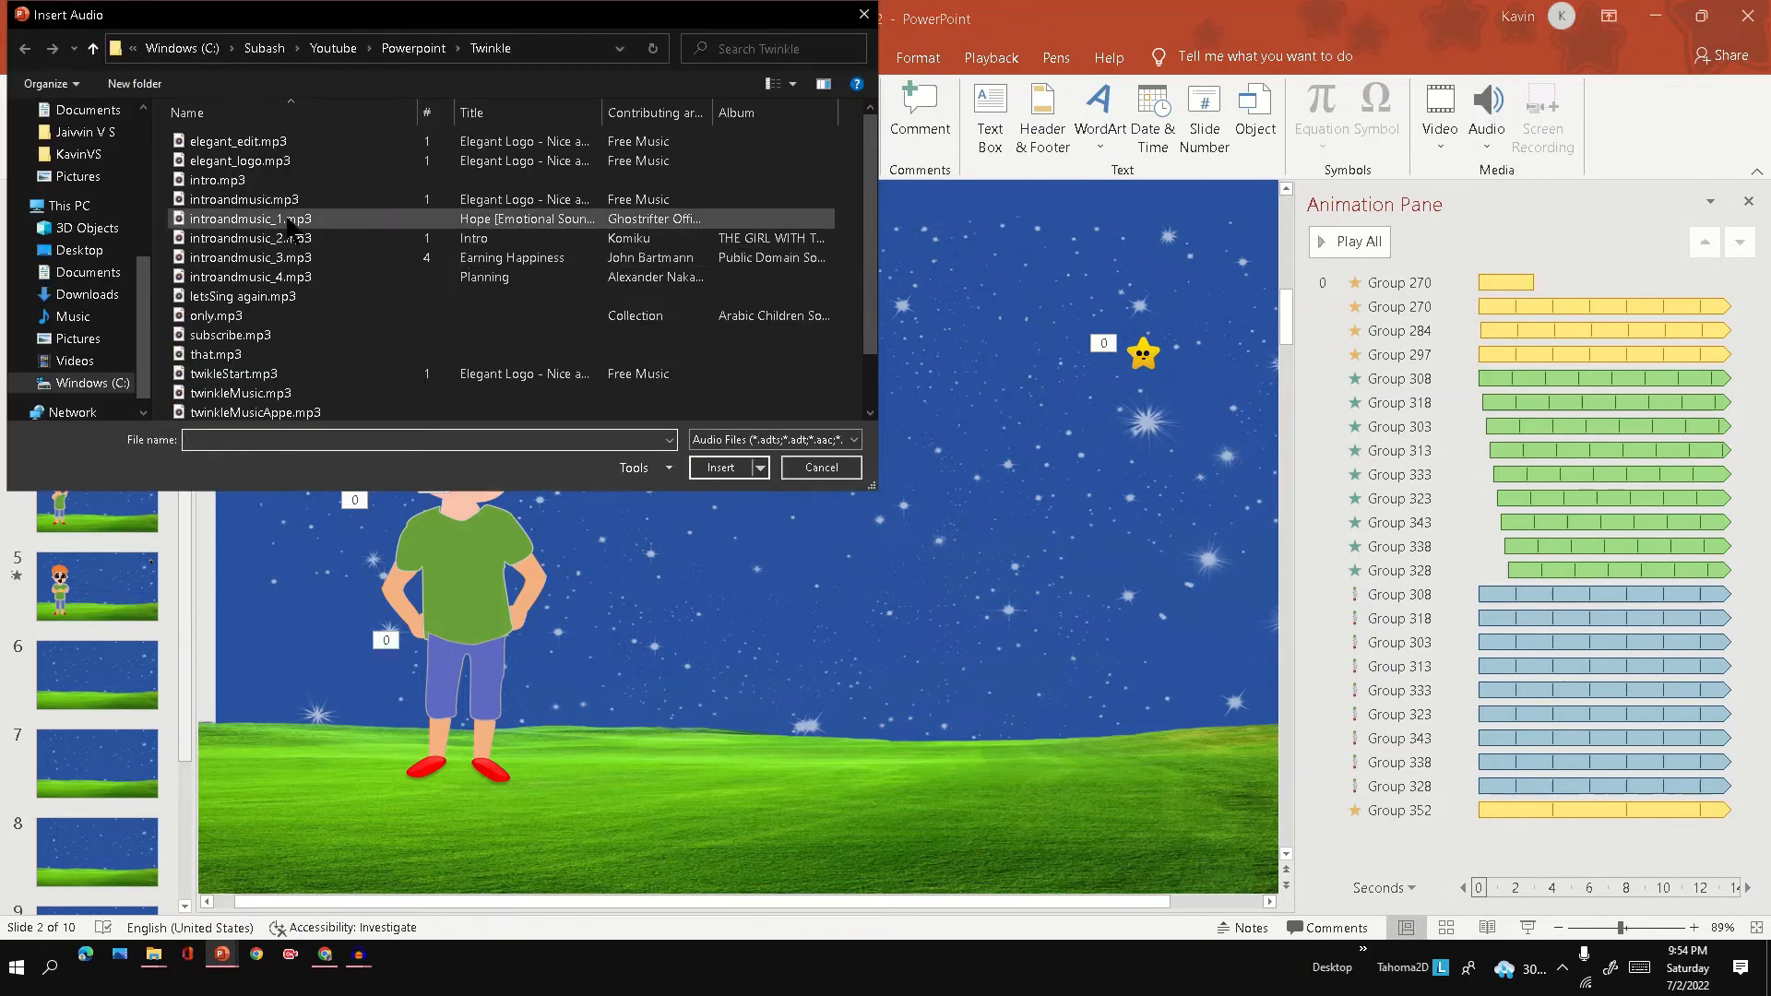
pyautogui.click(226, 321)
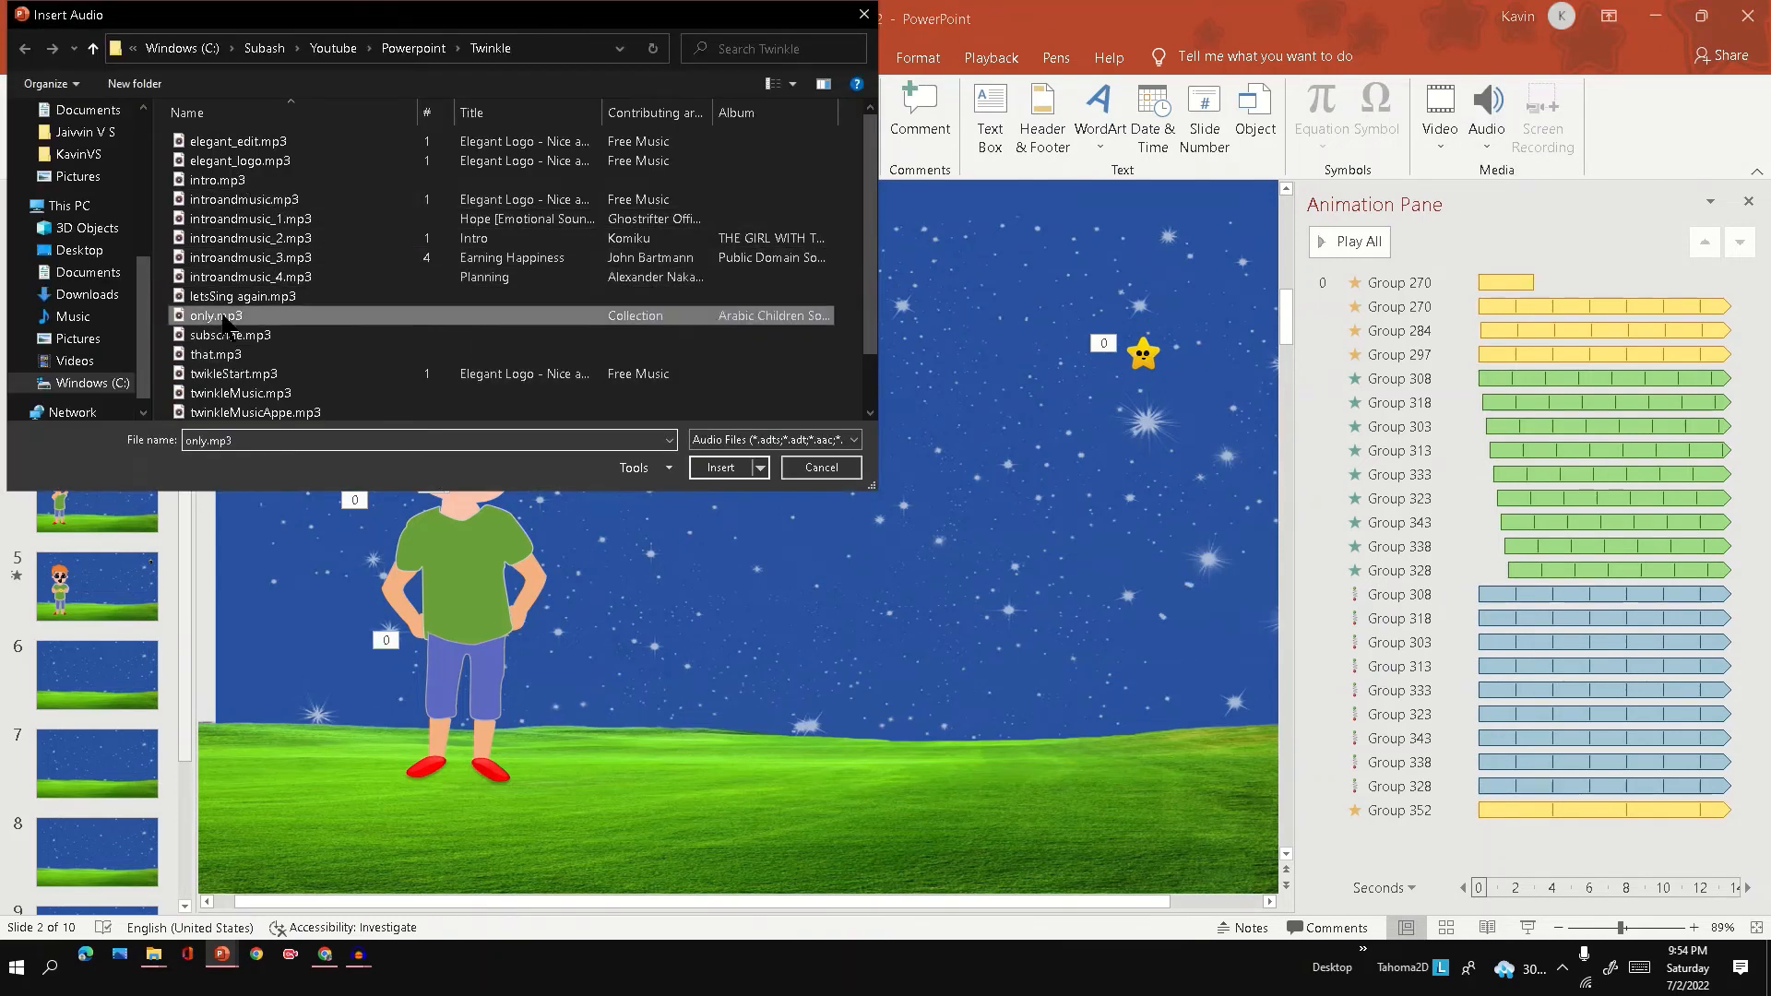
pyautogui.doubleClick(224, 321)
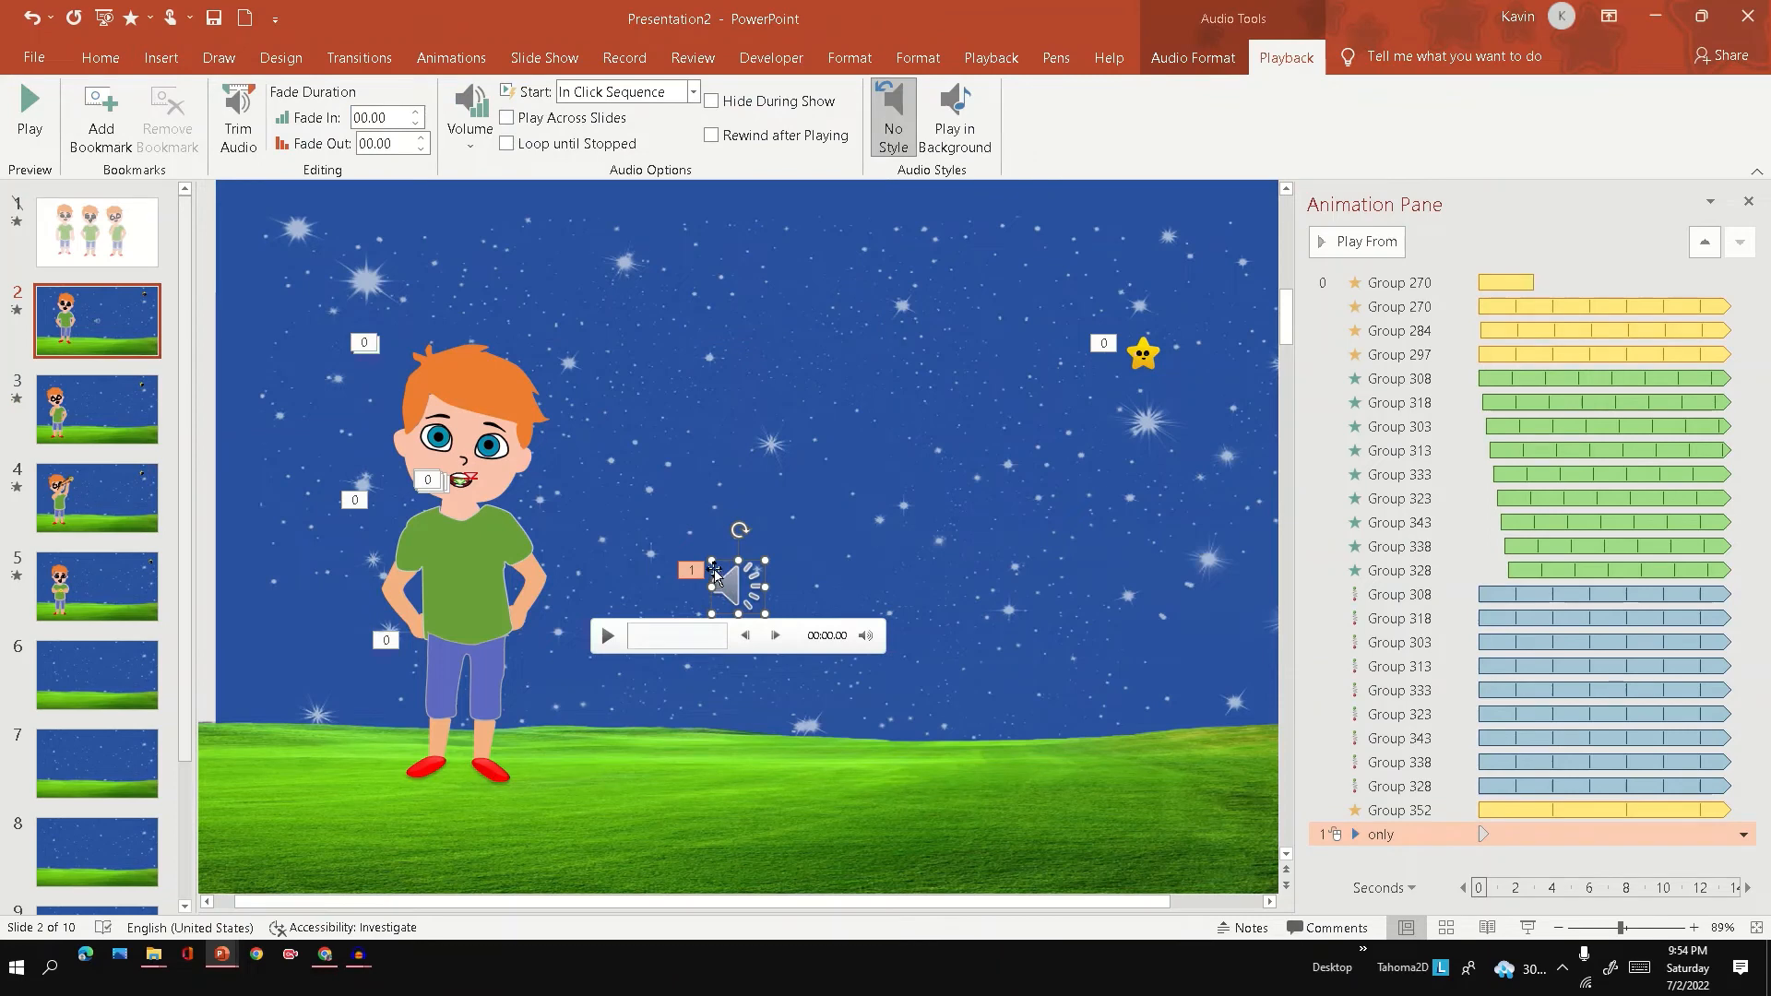
pyautogui.moveTo(716, 574); pyautogui.dragTo(1018, 683)
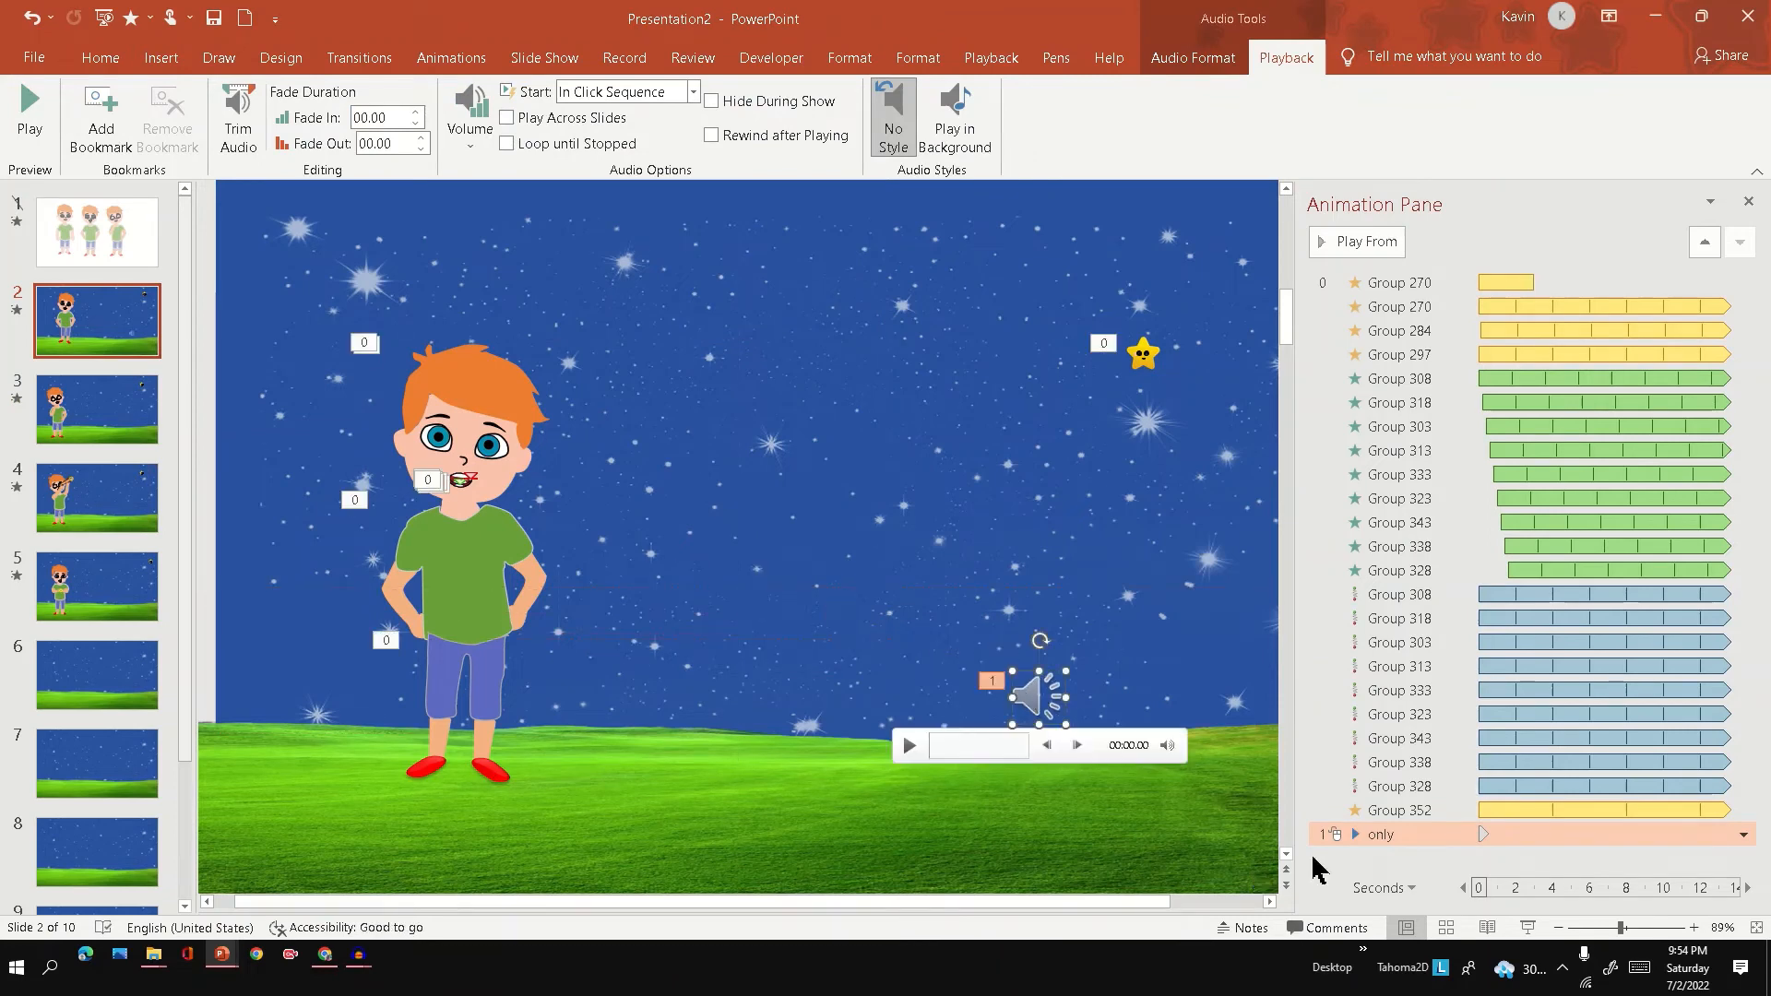
pyautogui.click(1360, 840)
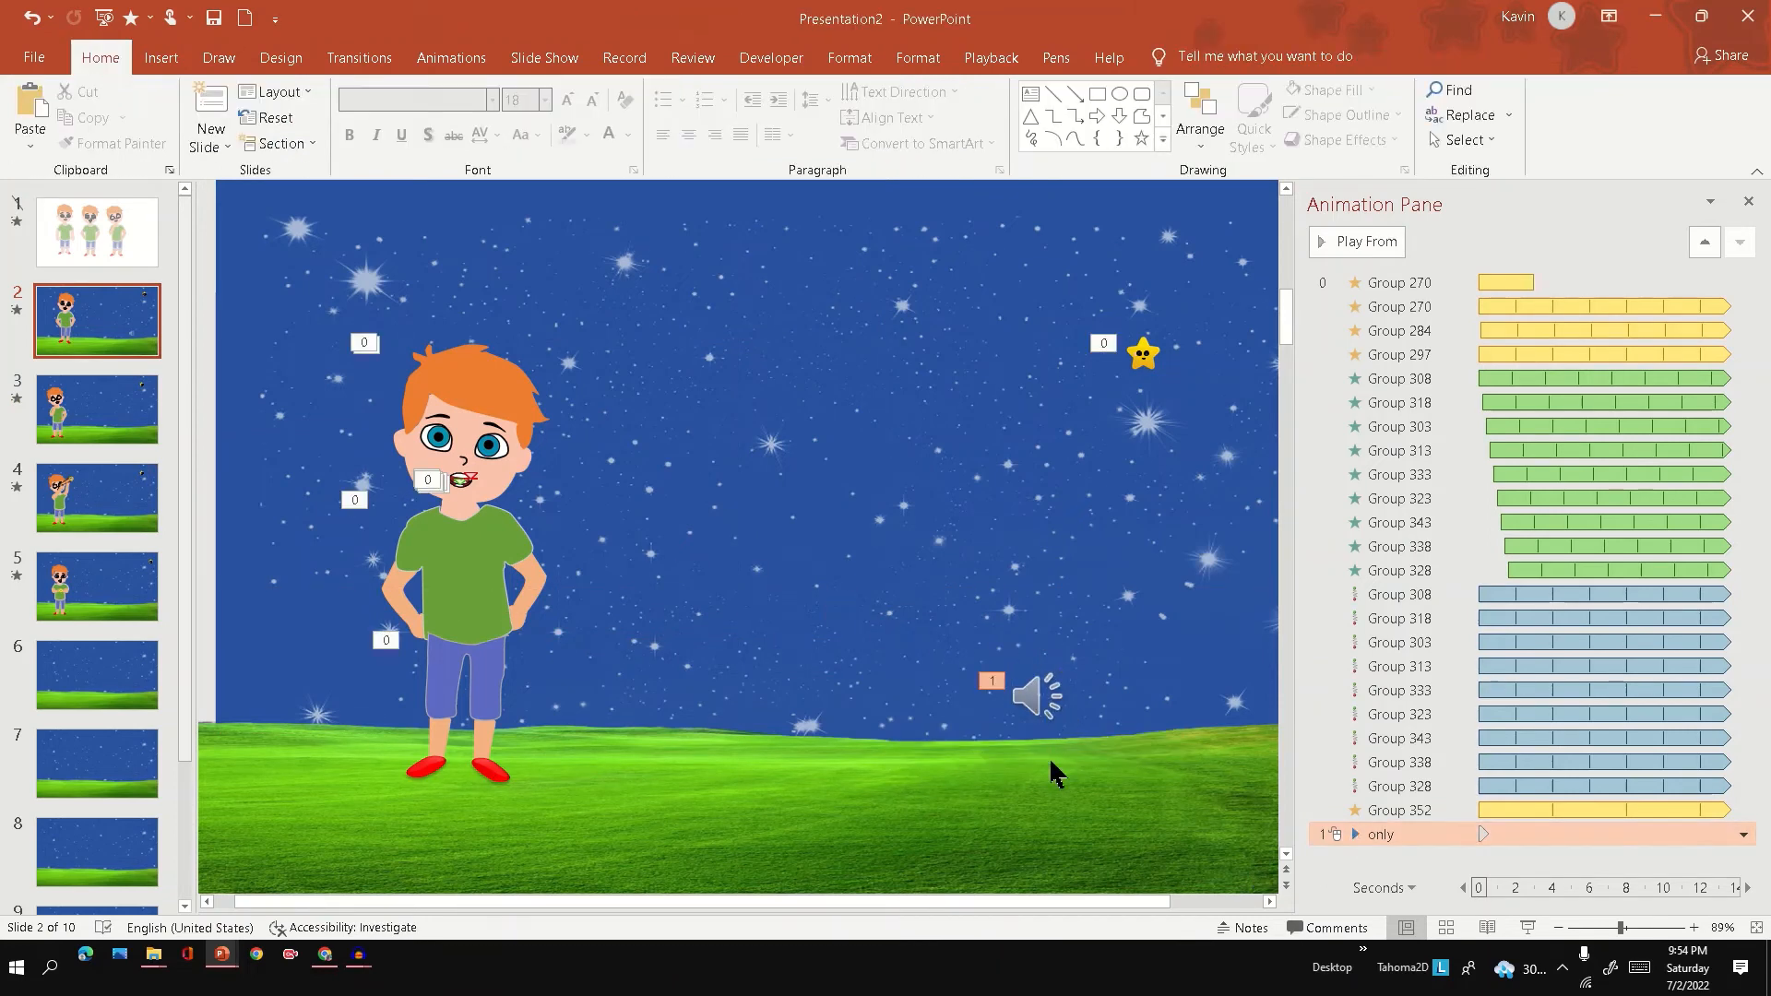